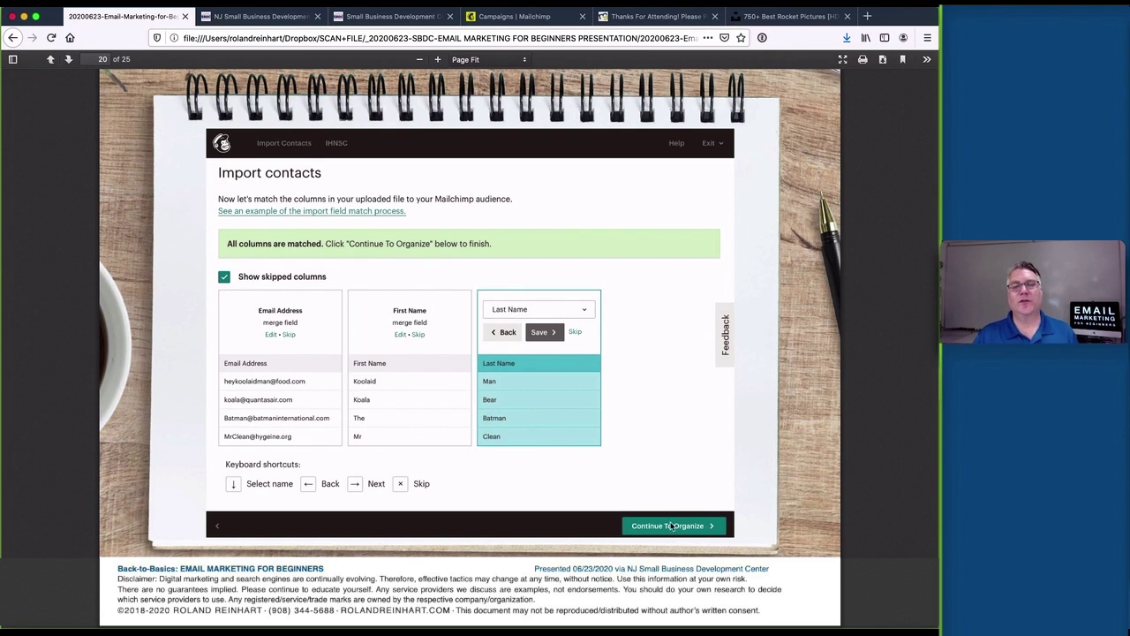
Advance the PDF from page 20 to the 'Getting Started…' slide on page 21
{"action": "key", "text": "Right"}
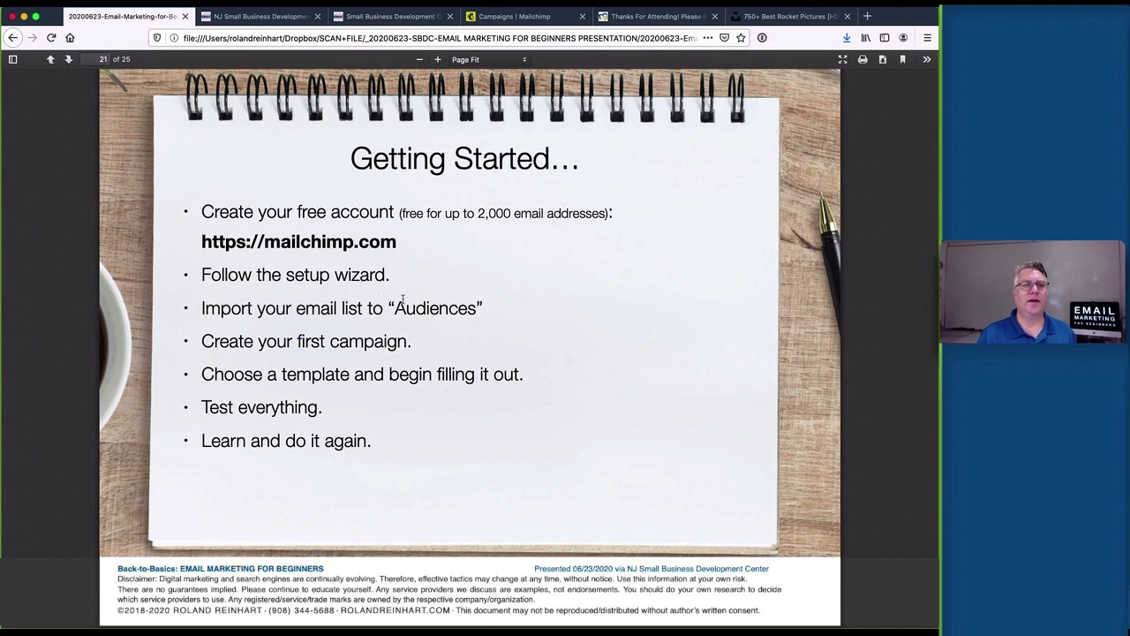
Start a new Email campaign named '20200623 My First Campaign'
{"action": "left_click", "coordinate": [518, 16]}
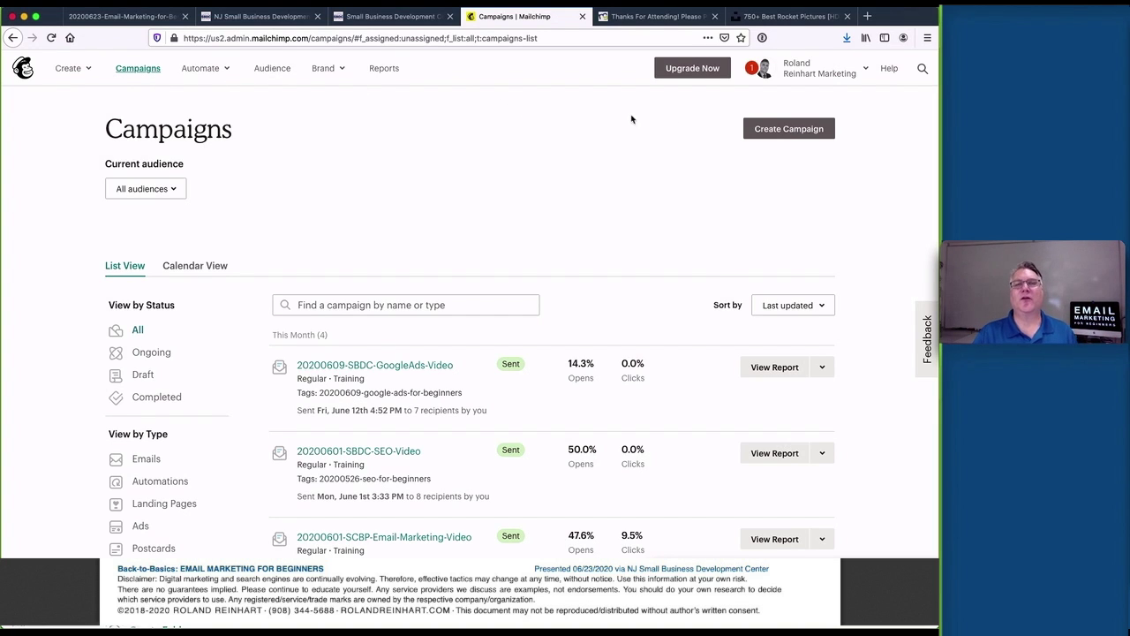
{"action": "left_click", "coordinate": [790, 136]}
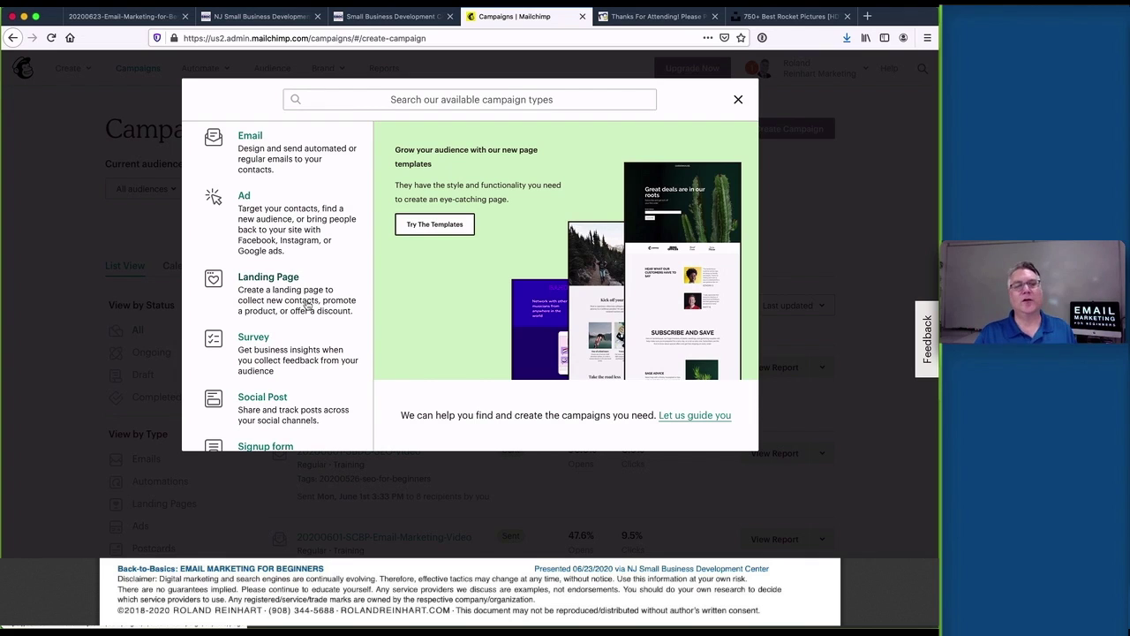
{"action": "left_click", "coordinate": [256, 141]}
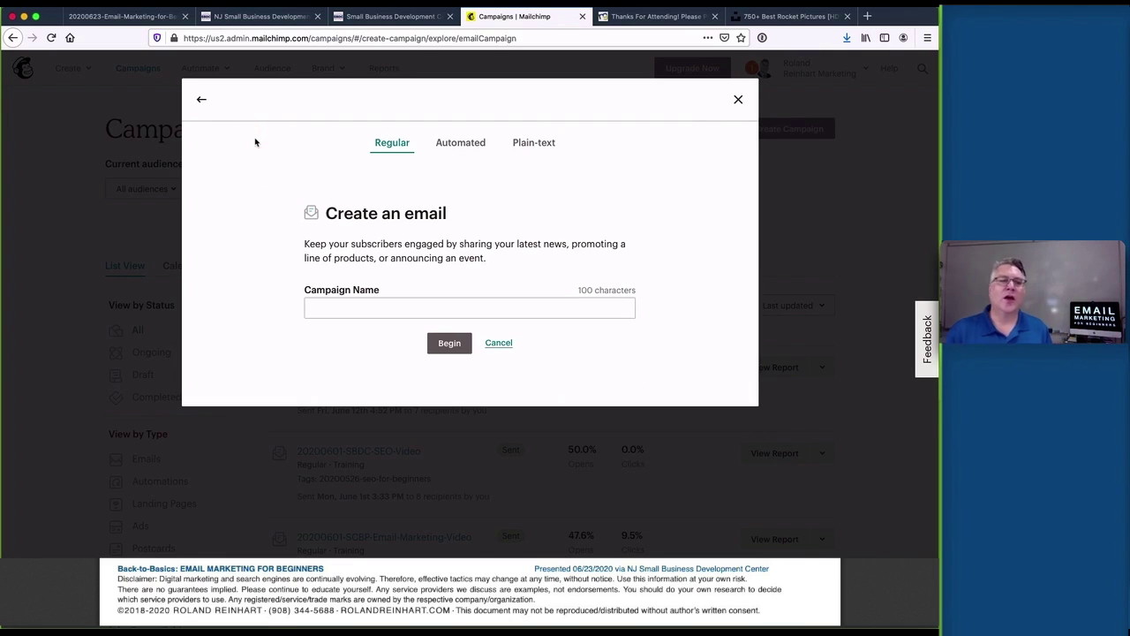
{"action": "left_click", "coordinate": [322, 313]}
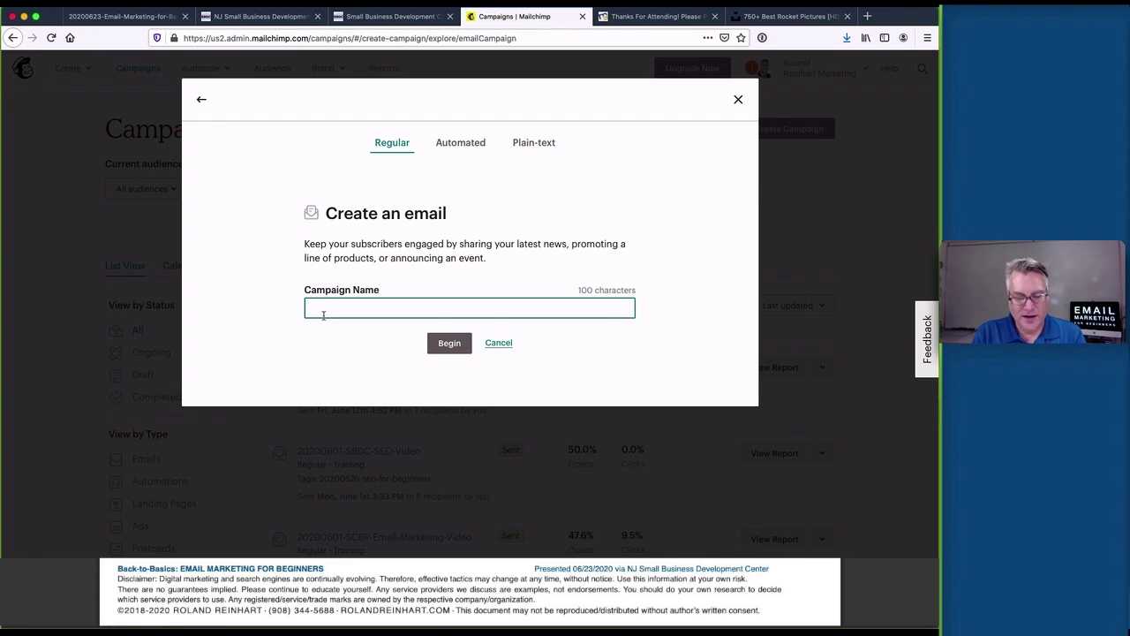
{"action": "type", "text": "202"}
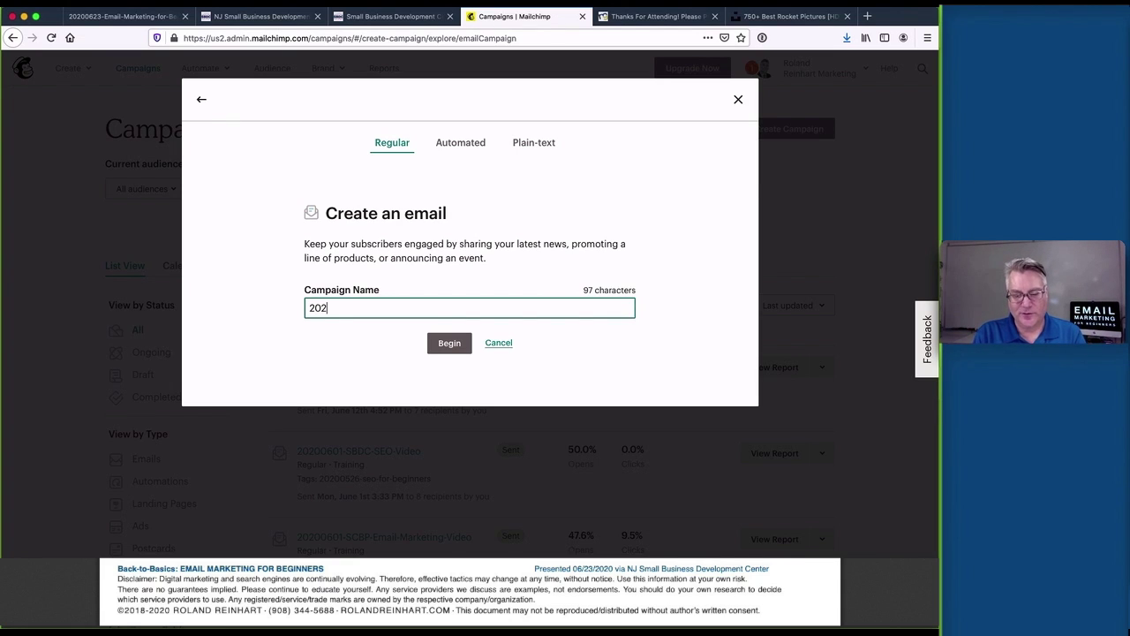
{"action": "type", "text": "00623"}
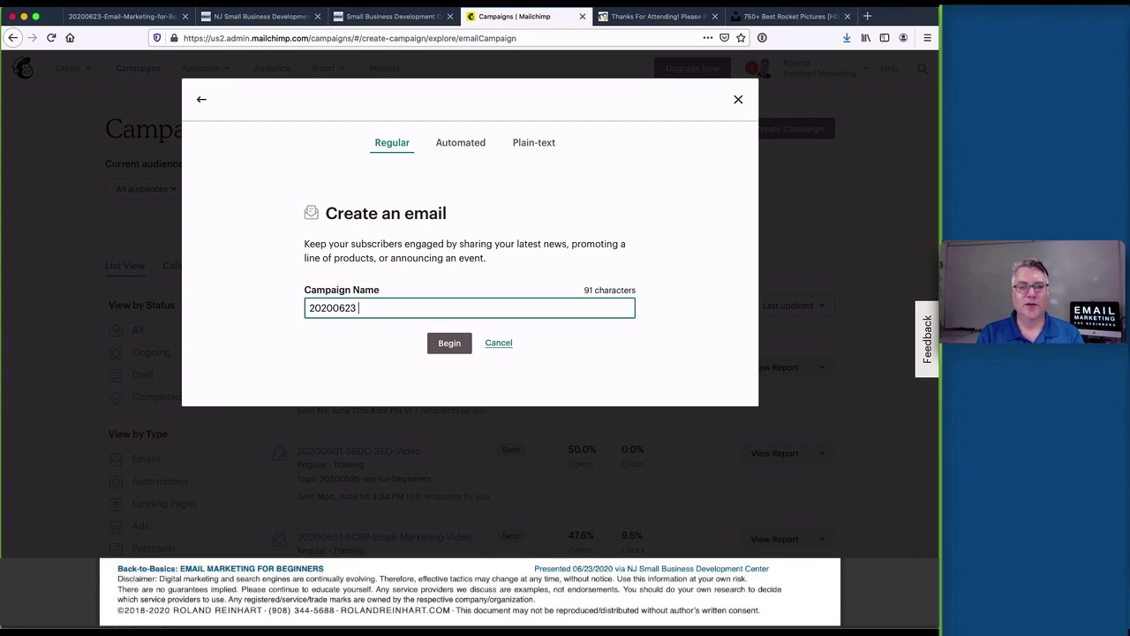
{"action": "type", "text": " M"}
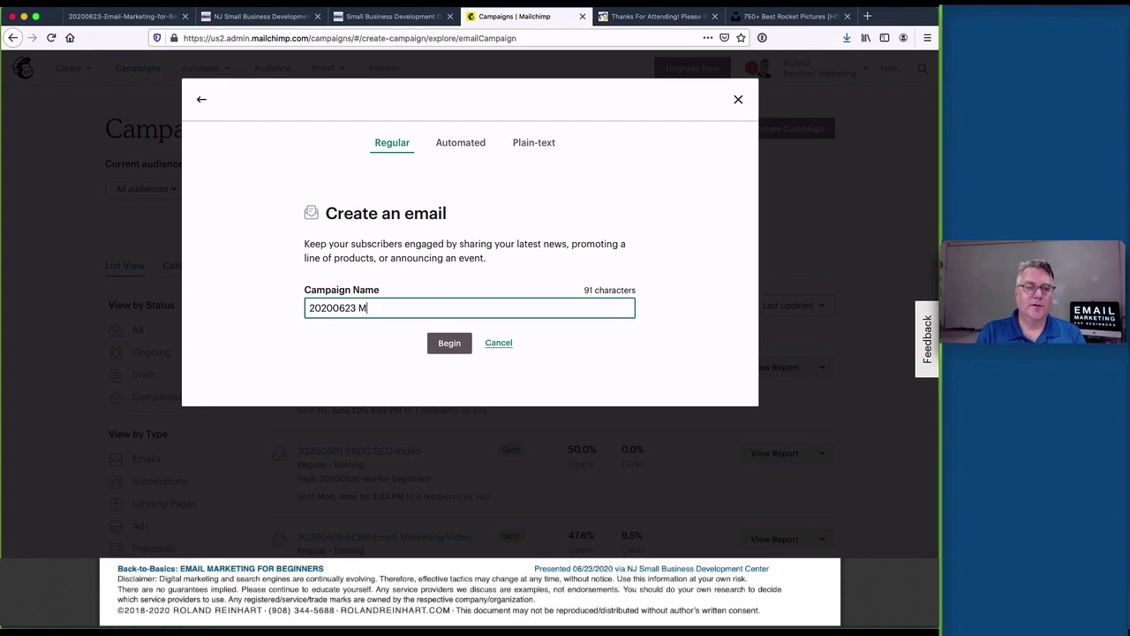
{"action": "type", "text": "y First "}
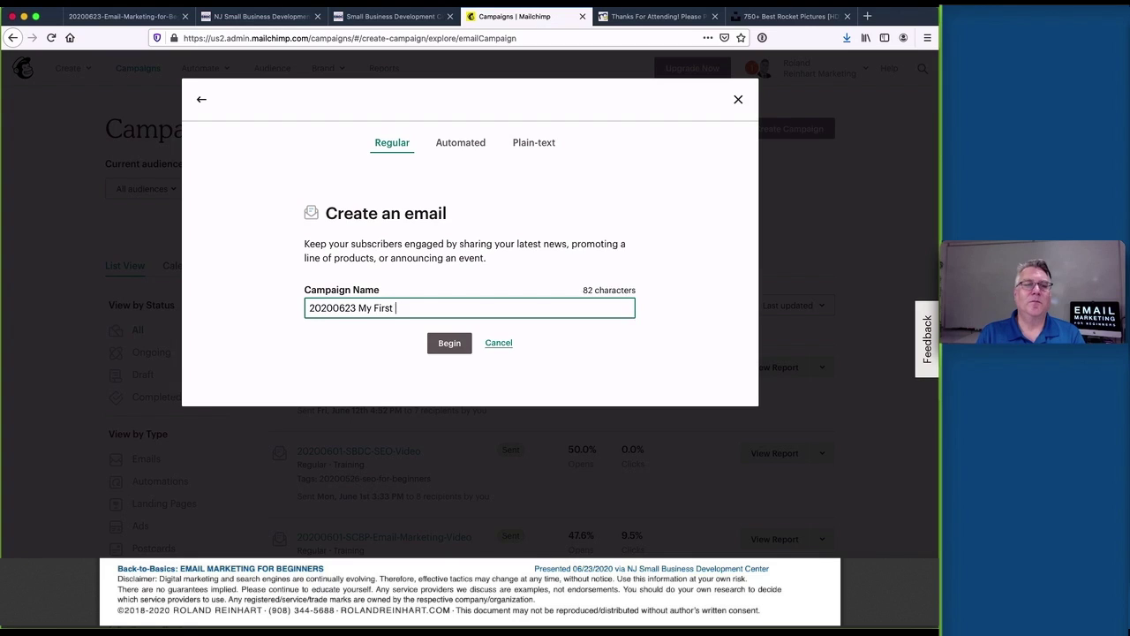
{"action": "type", "text": "Campaign"}
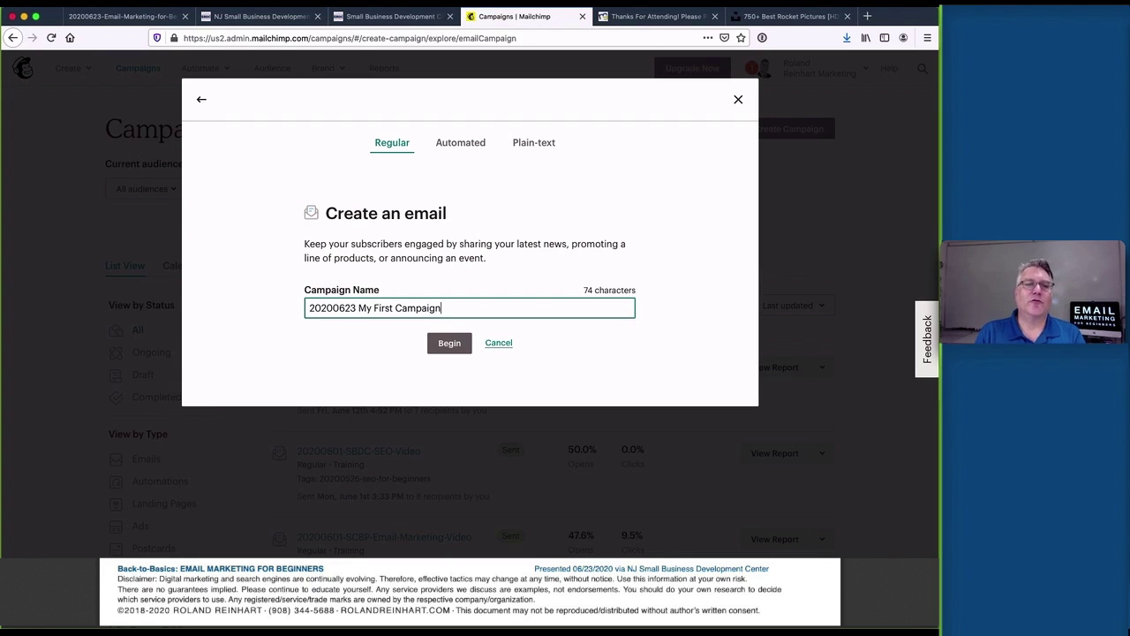
Create the draft campaign and open its From section for editing
{"action": "left_click", "coordinate": [443, 347]}
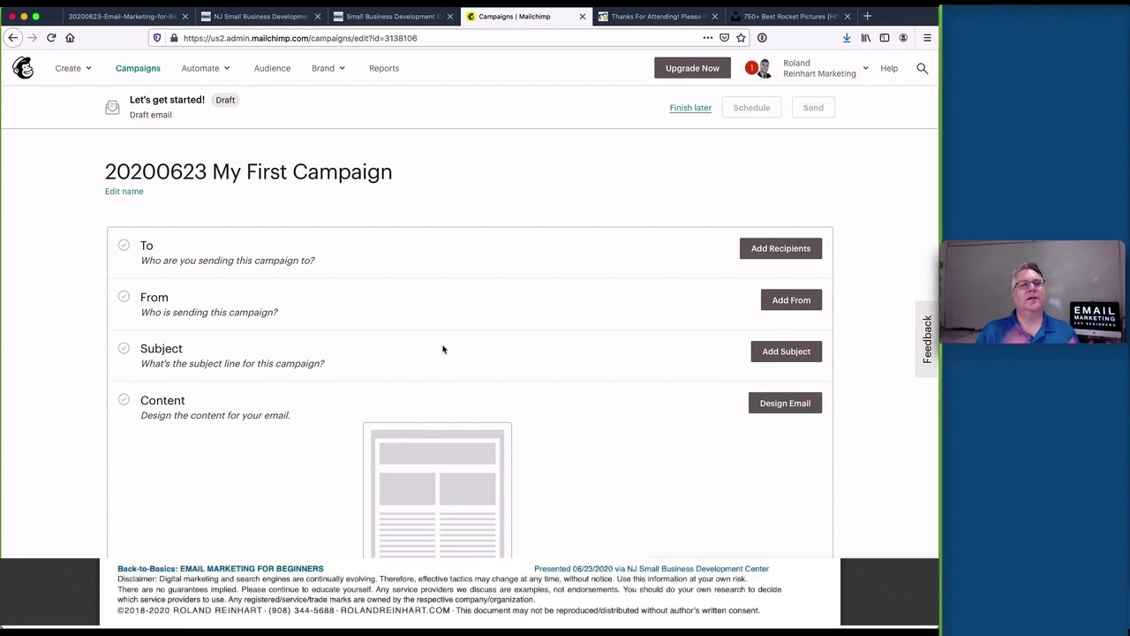
{"action": "scroll", "coordinate": [398, 257], "scroll_direction": "down", "scroll_amount": 1}
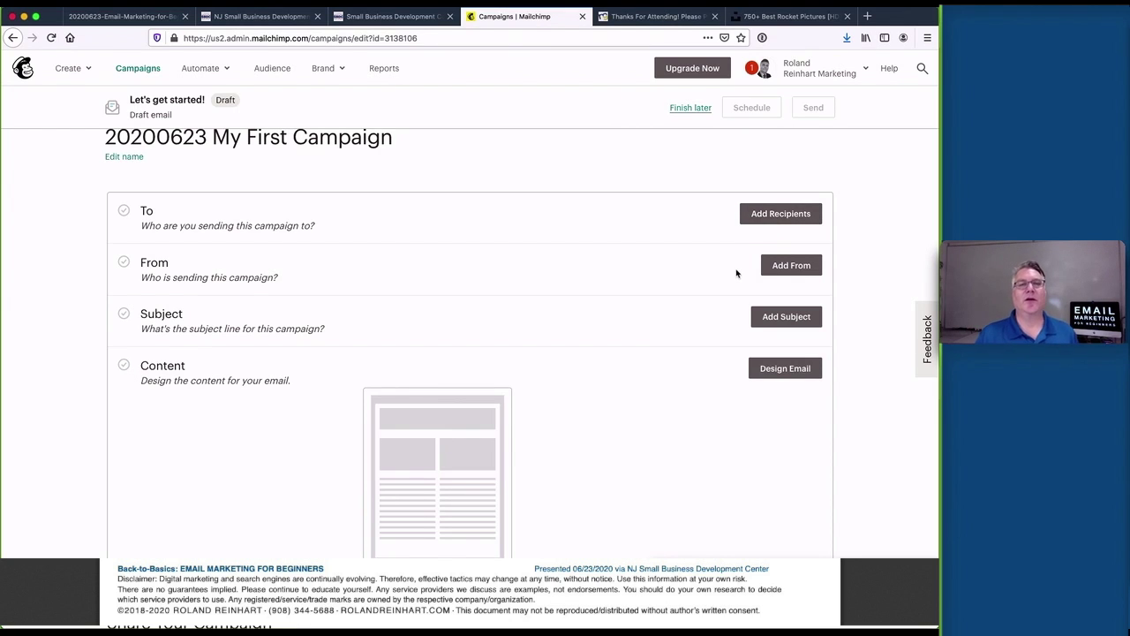
{"action": "left_click", "coordinate": [789, 267]}
Enter and save the sender's name and email address as the From details
{"action": "left_click", "coordinate": [212, 319]}
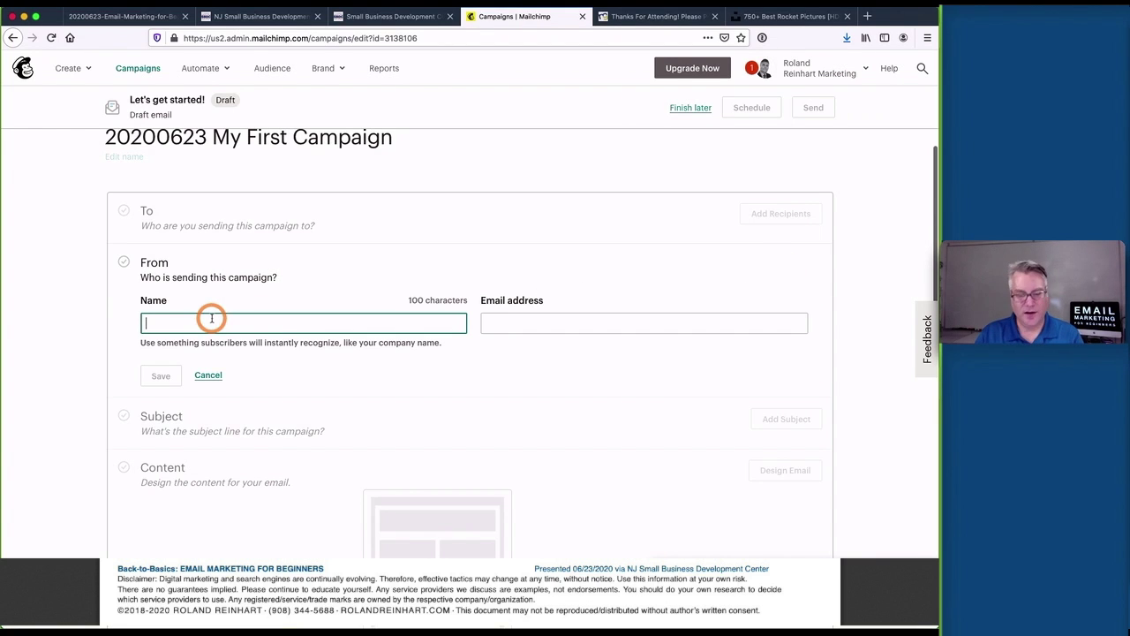
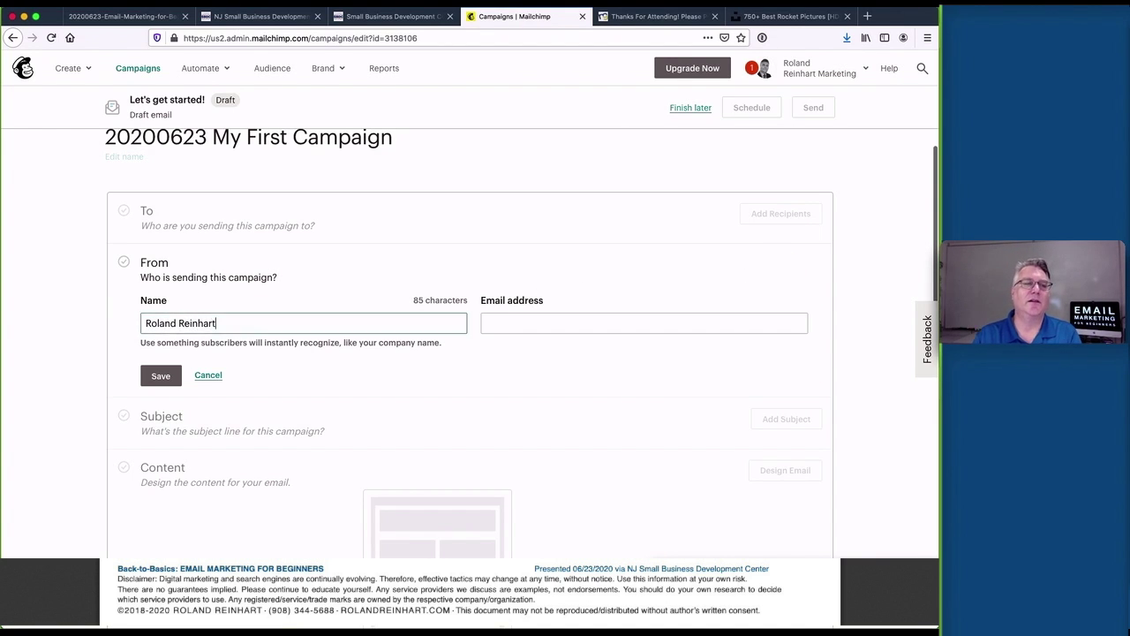
{"action": "left_click", "coordinate": [644, 323]}
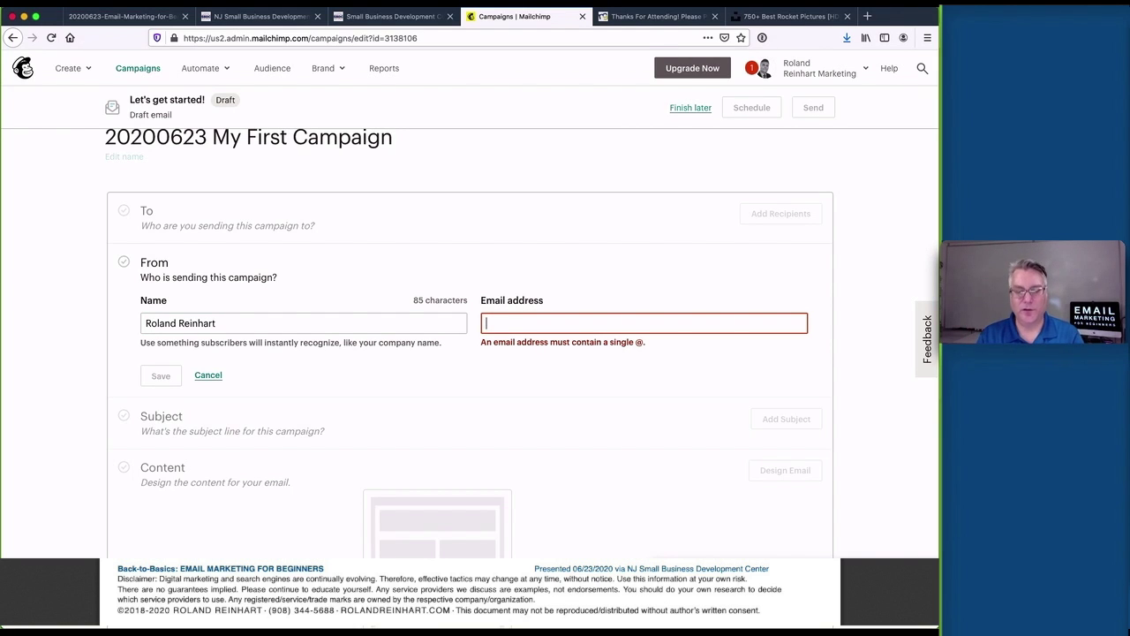
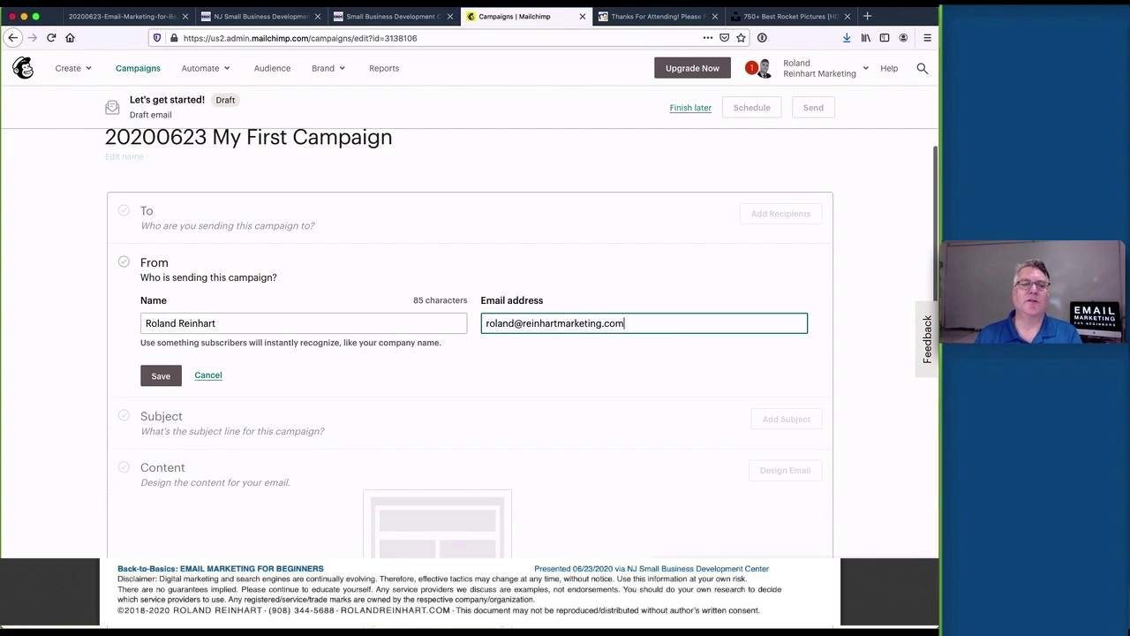
{"action": "left_click", "coordinate": [151, 379]}
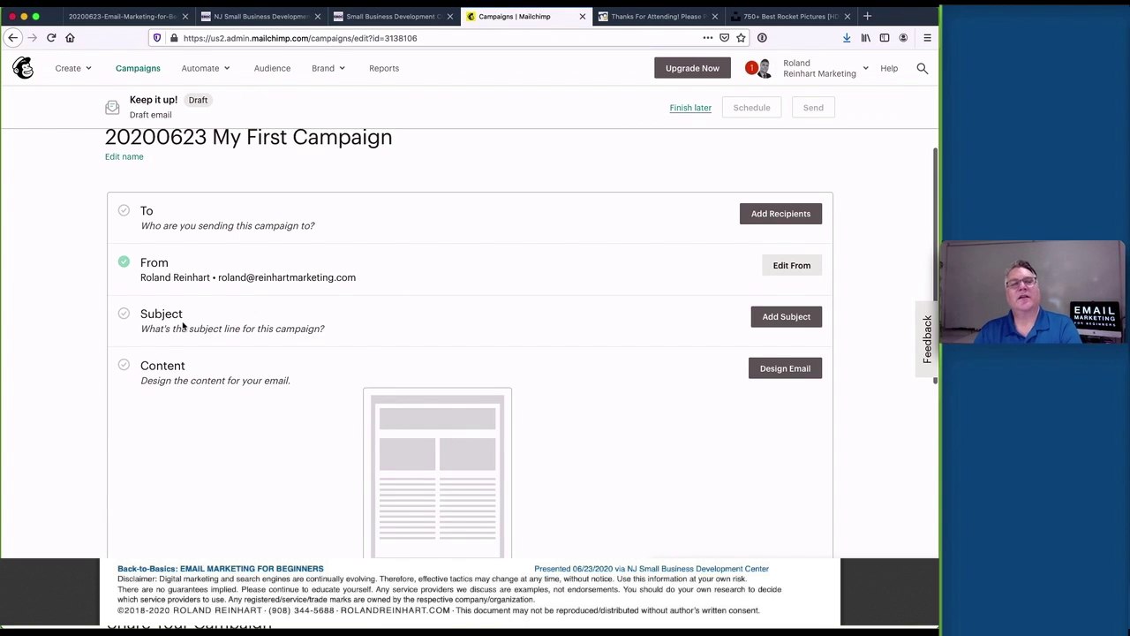
{"action": "left_click", "coordinate": [770, 320]}
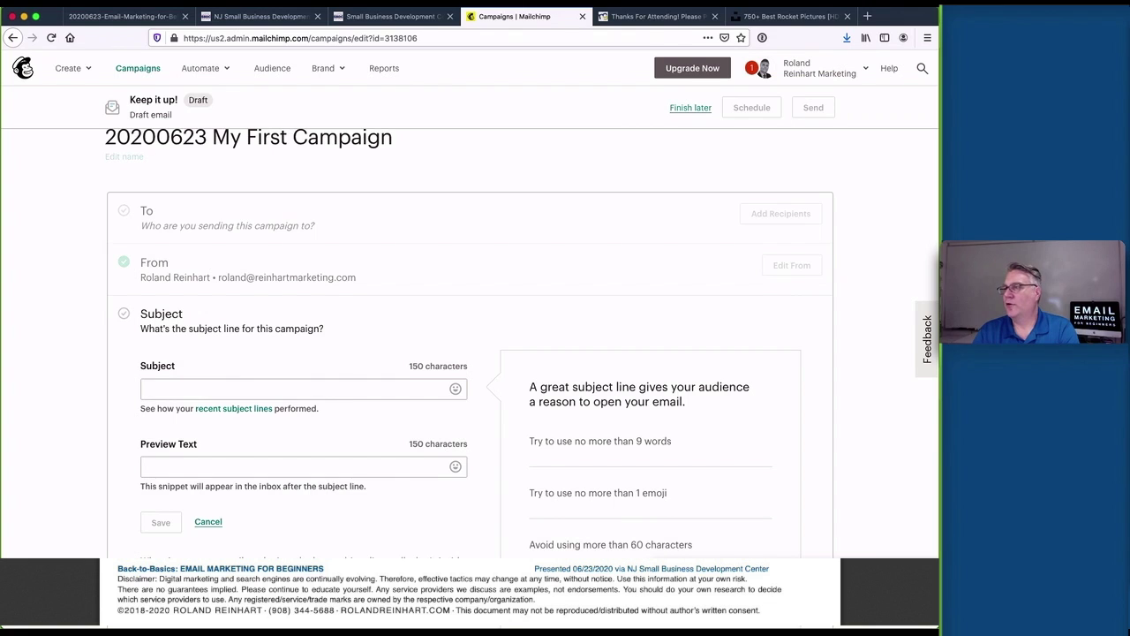
Paste the subject 'Psst! Did you hear about this tip to get people to open your email?' from the notes
{"action": "left_click_drag", "start_coordinate": [918, 143], "coordinate": [833, 149]}
{"action": "left_click", "coordinate": [861, 164]}
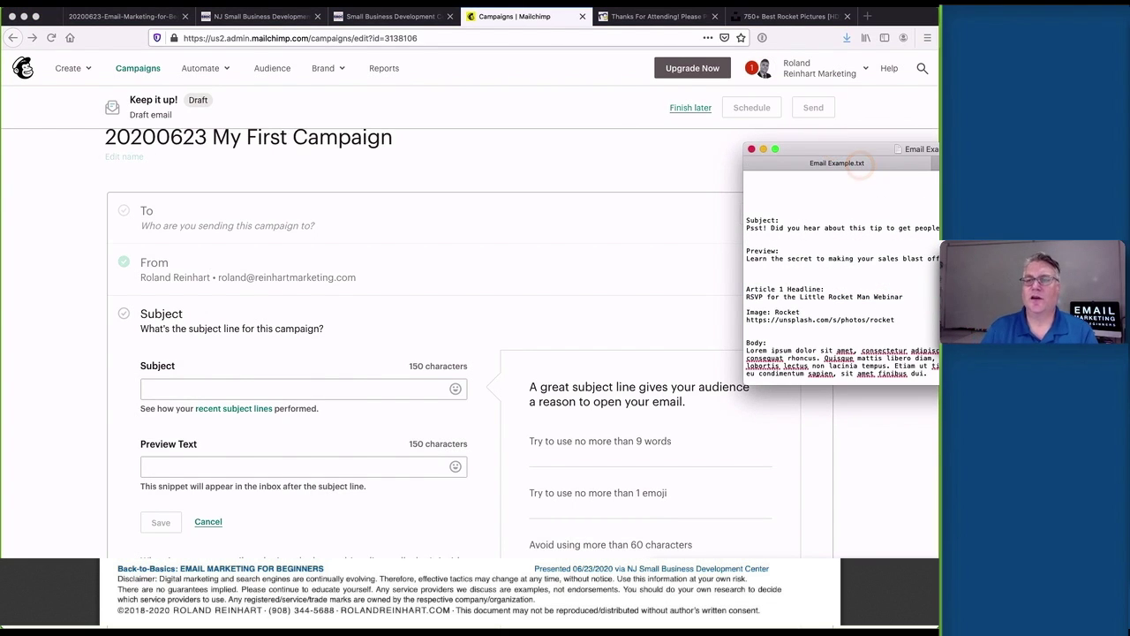
{"action": "left_click_drag", "start_coordinate": [936, 232], "coordinate": [742, 226]}
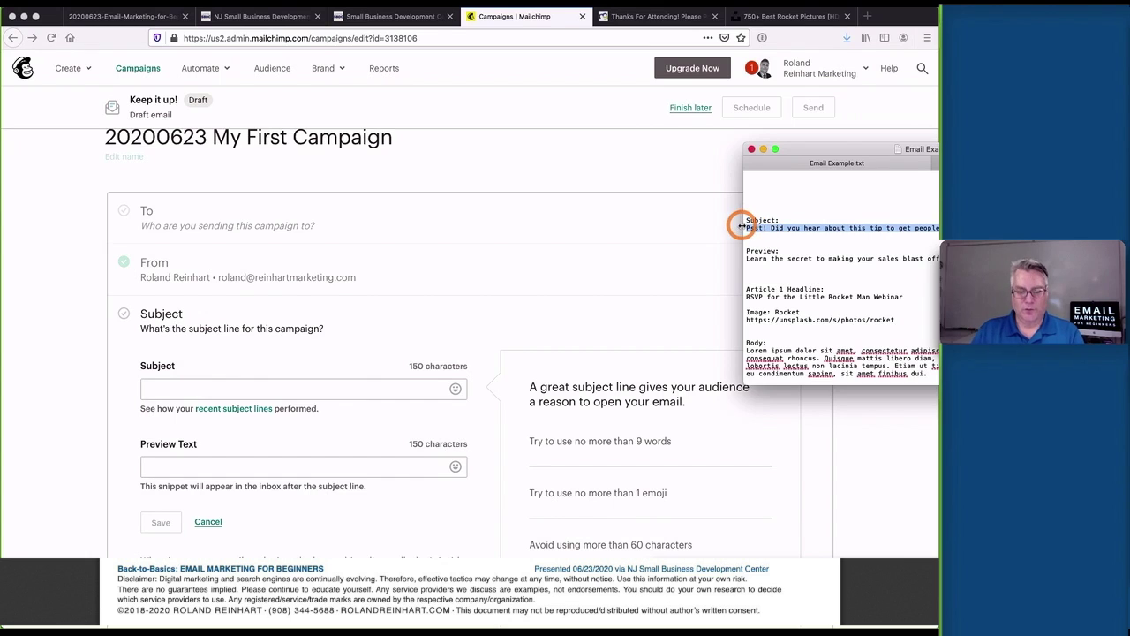
{"action": "key", "text": "super+c"}
{"action": "left_click", "coordinate": [343, 389]}
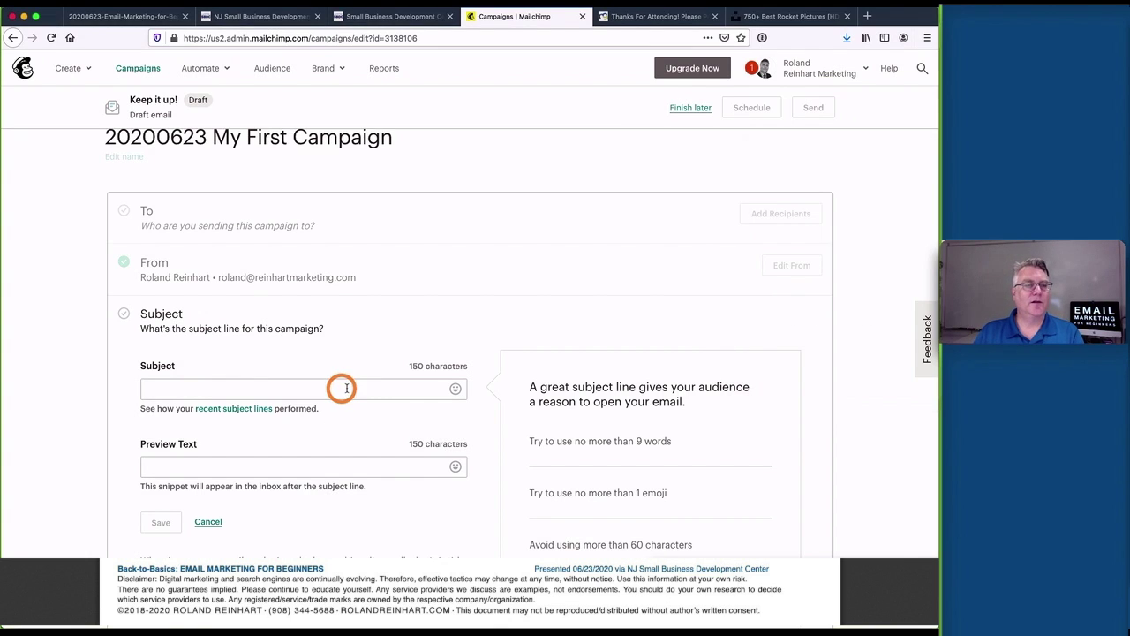
{"action": "key", "text": "super+v"}
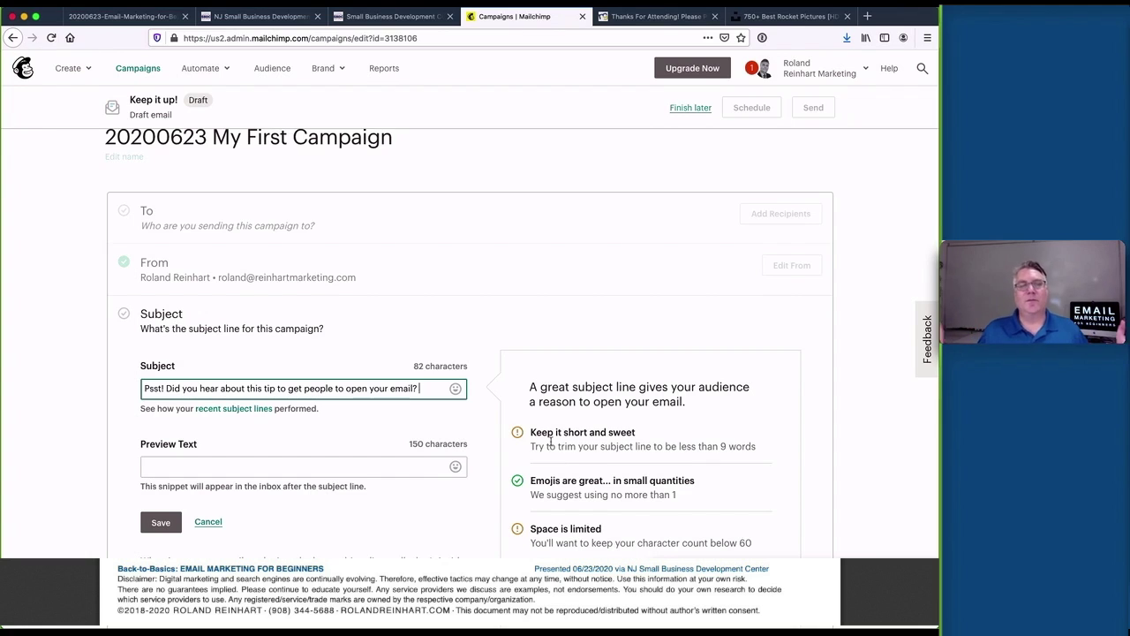
{"action": "key", "text": "BackSpace"}
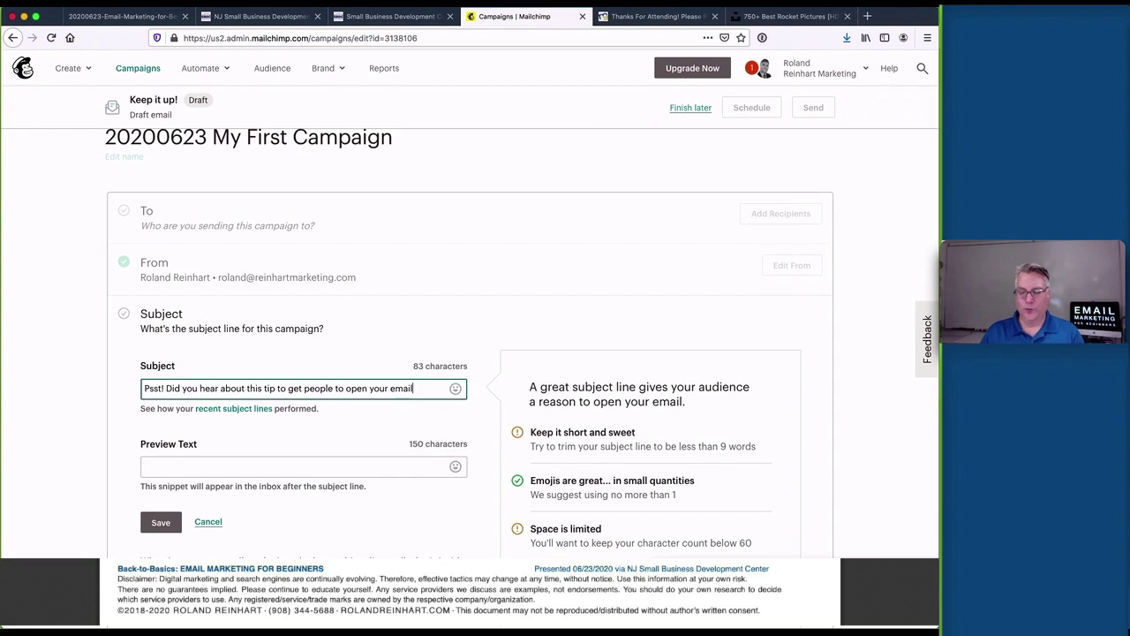
{"action": "type", "text": "?"}
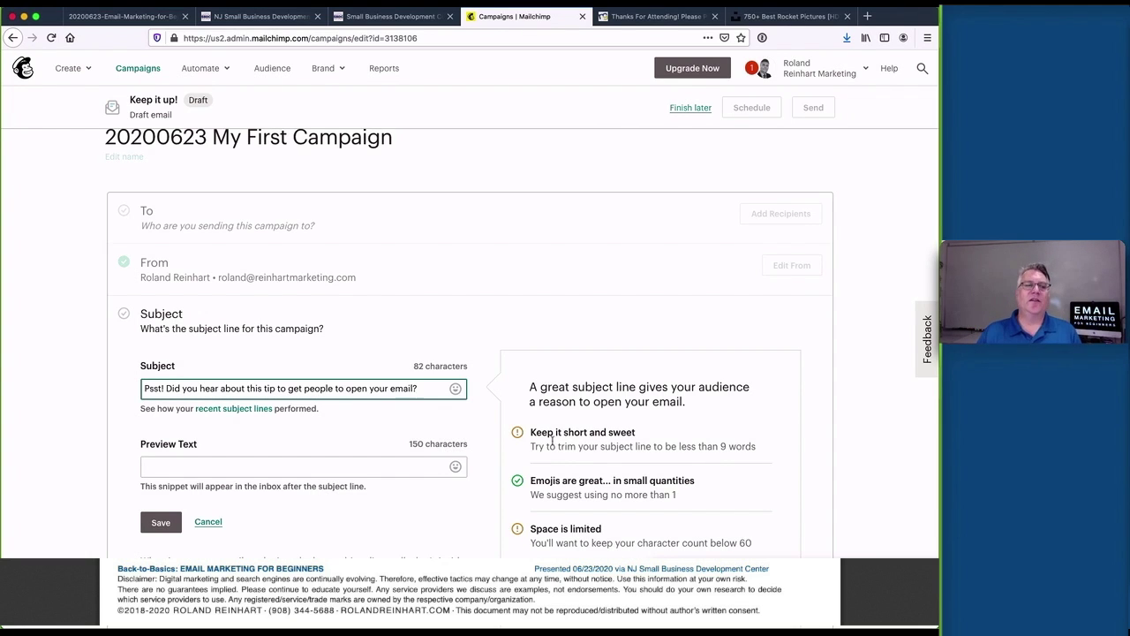
Leave the Subject field and place the cursor in the Preview Text field
{"action": "scroll", "coordinate": [456, 371], "scroll_direction": "down", "scroll_amount": 1}
{"action": "scroll", "coordinate": [456, 371], "scroll_direction": "down", "scroll_amount": 3}
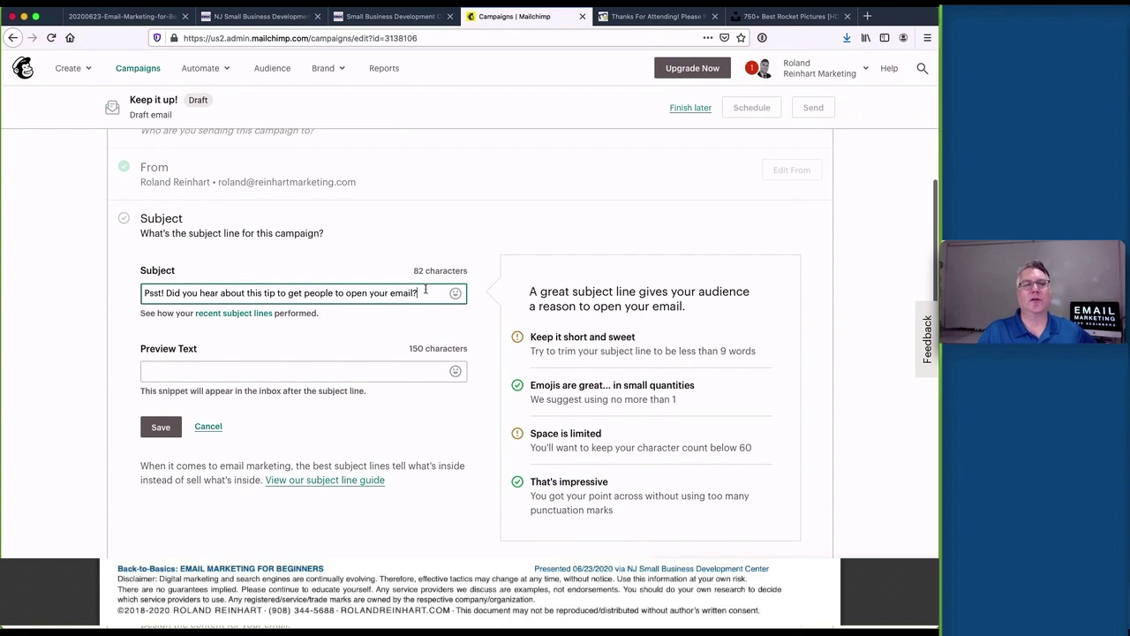
{"action": "scroll", "coordinate": [425, 290], "scroll_direction": "down", "scroll_amount": 1}
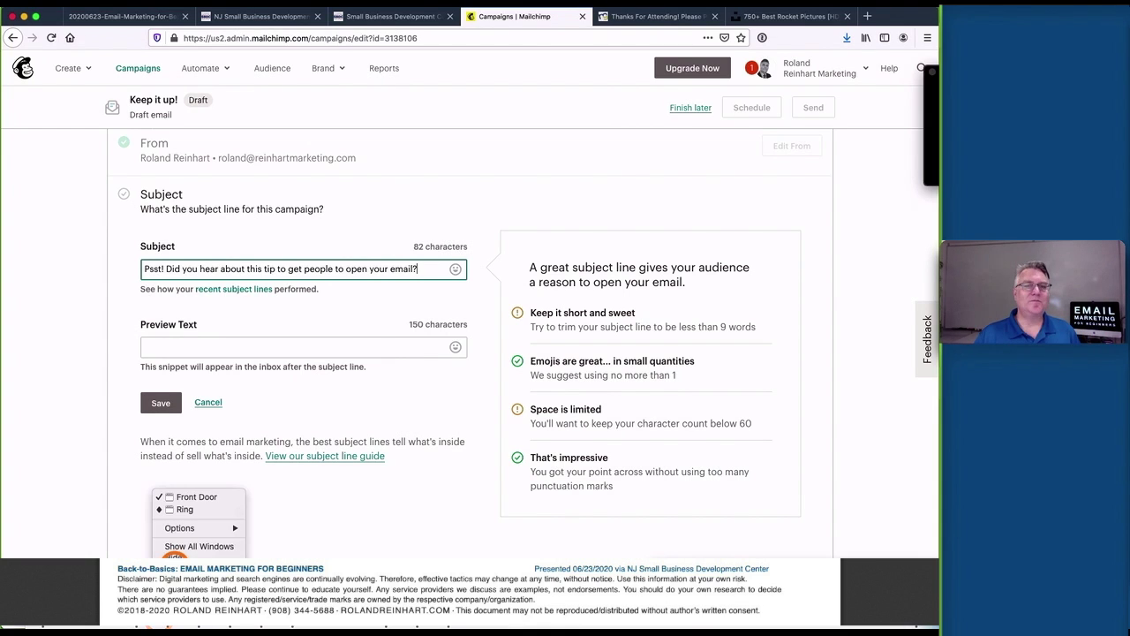
{"action": "left_click", "coordinate": [472, 293]}
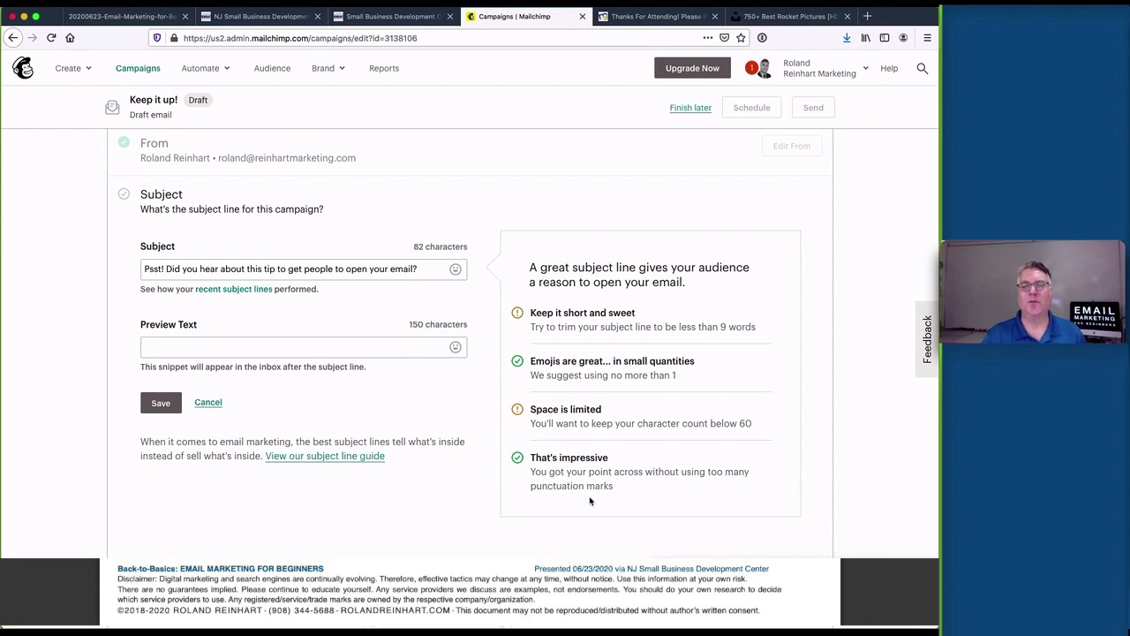
{"action": "scroll", "coordinate": [590, 497], "scroll_direction": "down", "scroll_amount": 1}
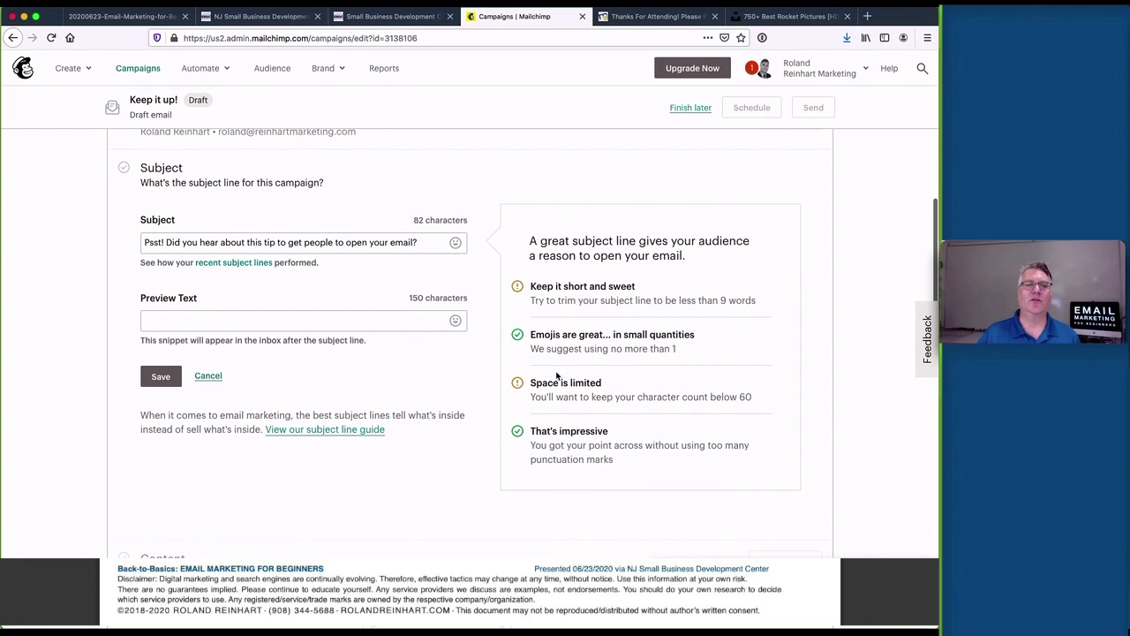
{"action": "scroll", "coordinate": [341, 263], "scroll_direction": "up", "scroll_amount": 1}
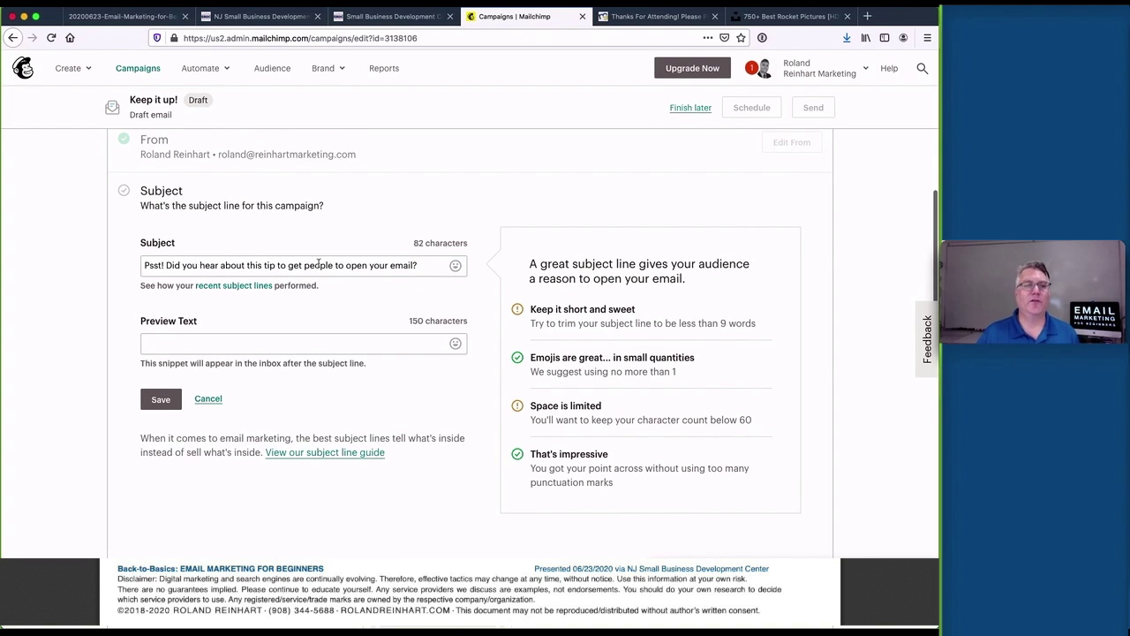
{"action": "left_click", "coordinate": [272, 341]}
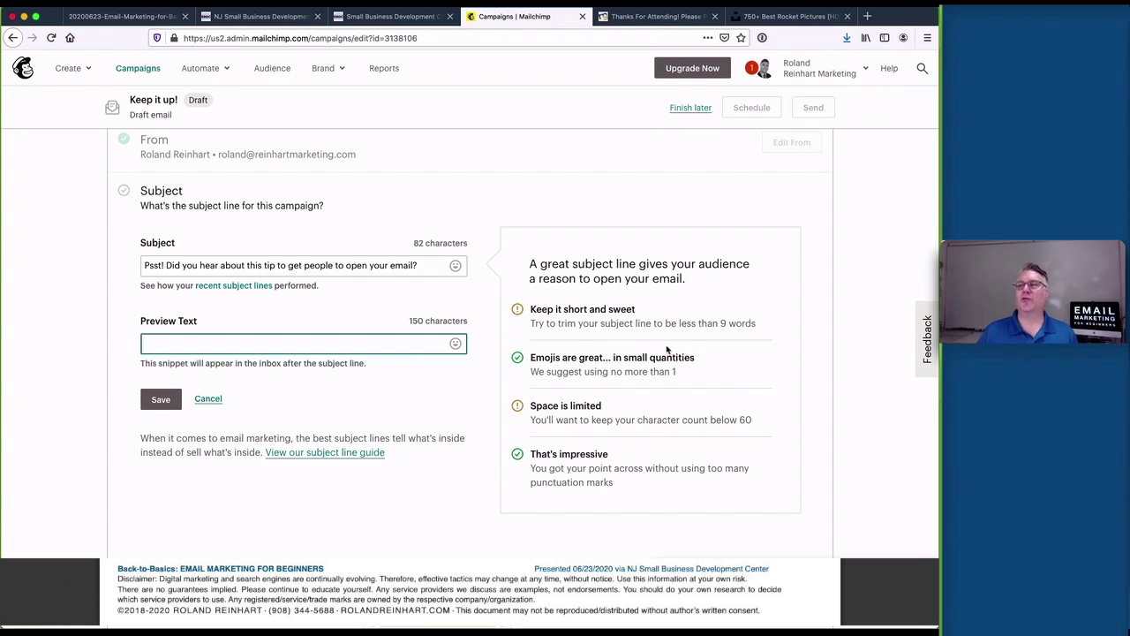
Paste 'Learn the secret to making your sales blast off!' as preview text and save
{"action": "key", "text": "super+Tab"}
{"action": "left_click_drag", "start_coordinate": [923, 259], "coordinate": [746, 258]}
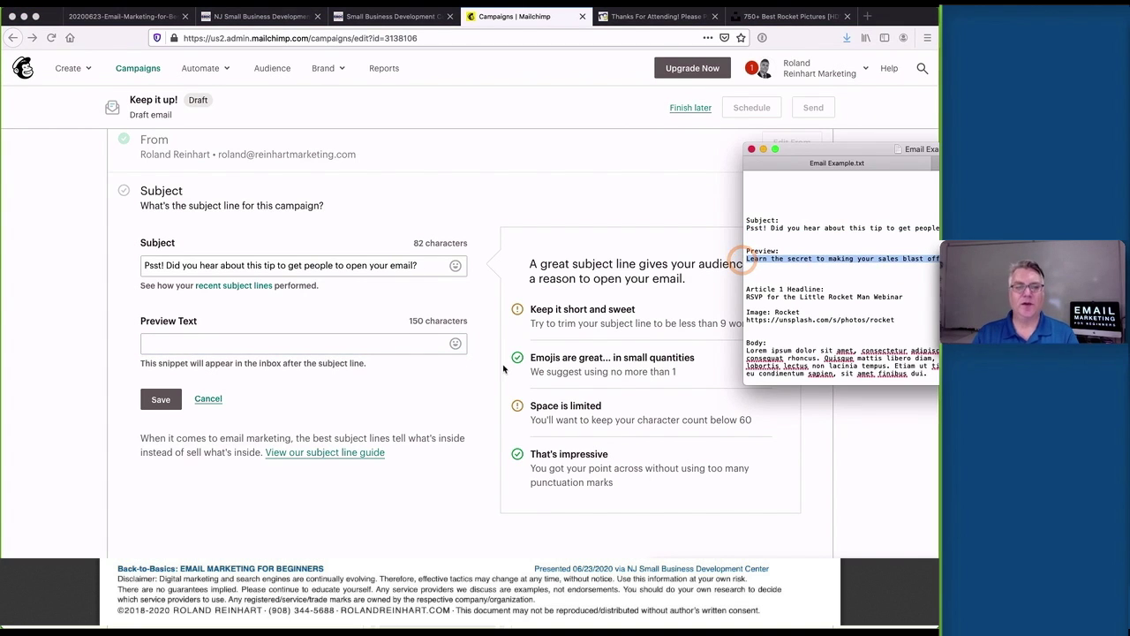
{"action": "left_click", "coordinate": [389, 342]}
{"action": "key", "text": "super+v"}
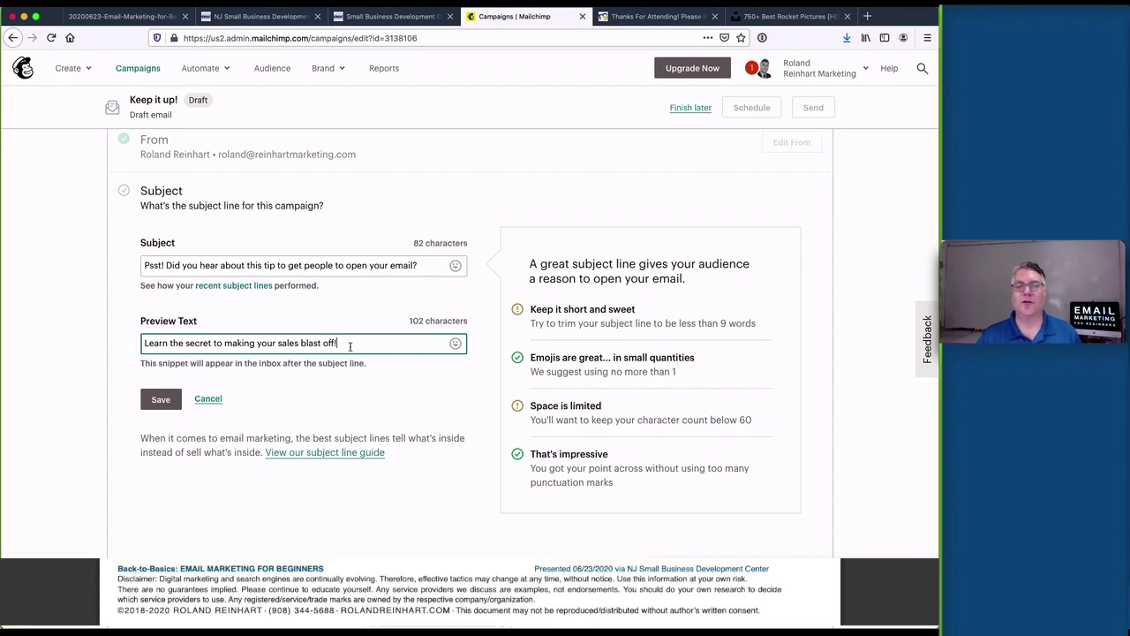
{"action": "left_click", "coordinate": [155, 401]}
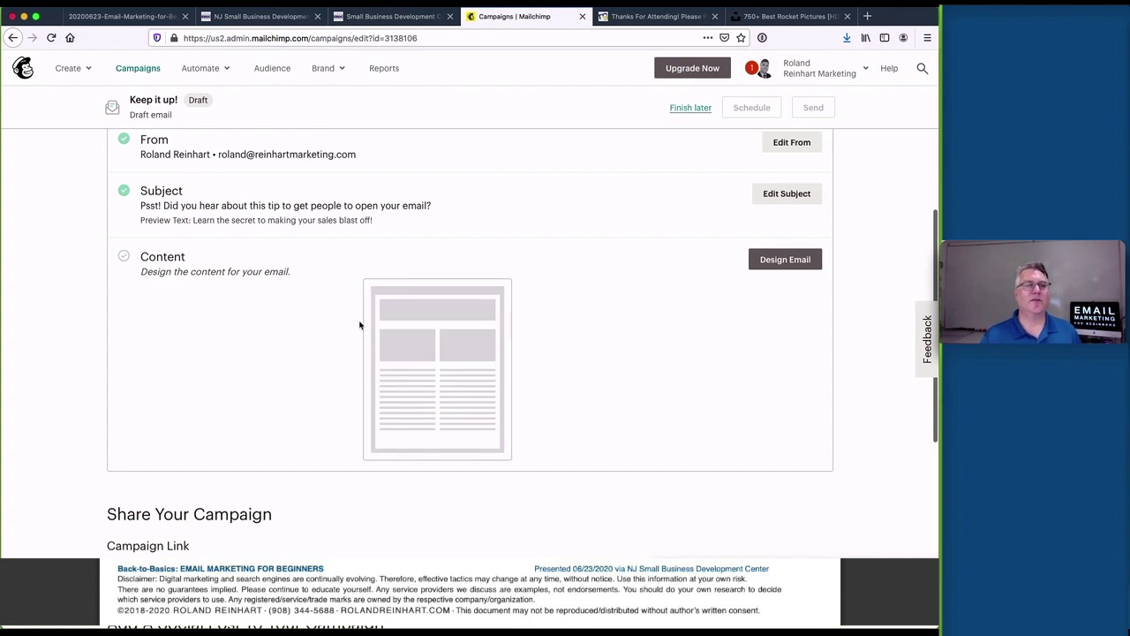
Open the email designer and pick the Basic 1 Column layout
{"action": "scroll", "coordinate": [359, 326], "scroll_direction": "up", "scroll_amount": 1}
{"action": "scroll", "coordinate": [360, 326], "scroll_direction": "down", "scroll_amount": 3}
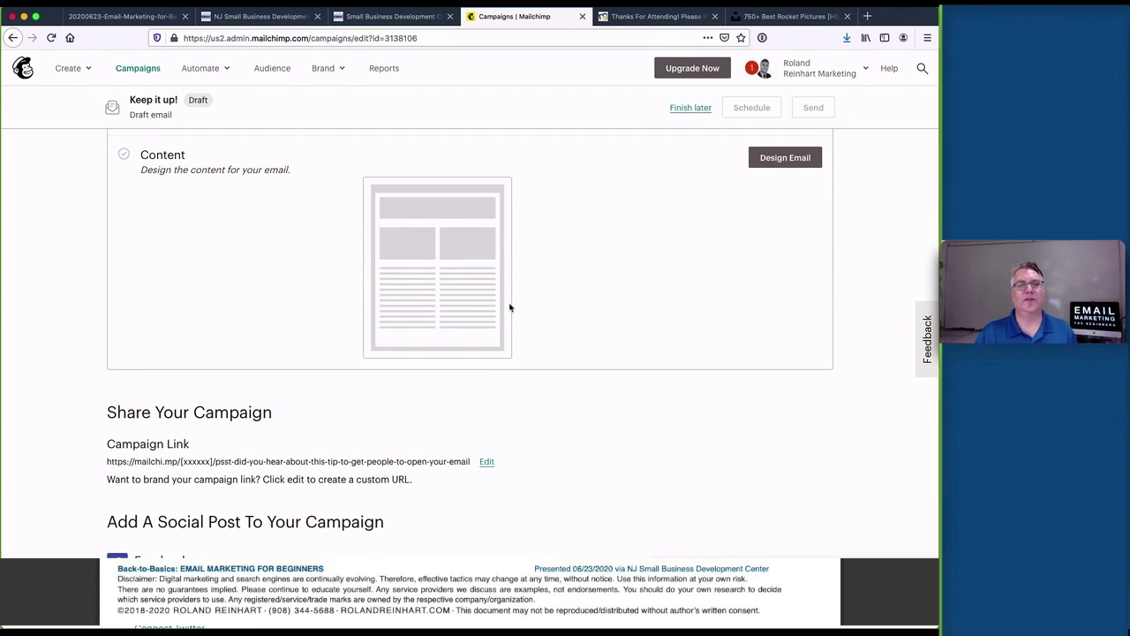
{"action": "left_click", "coordinate": [771, 159]}
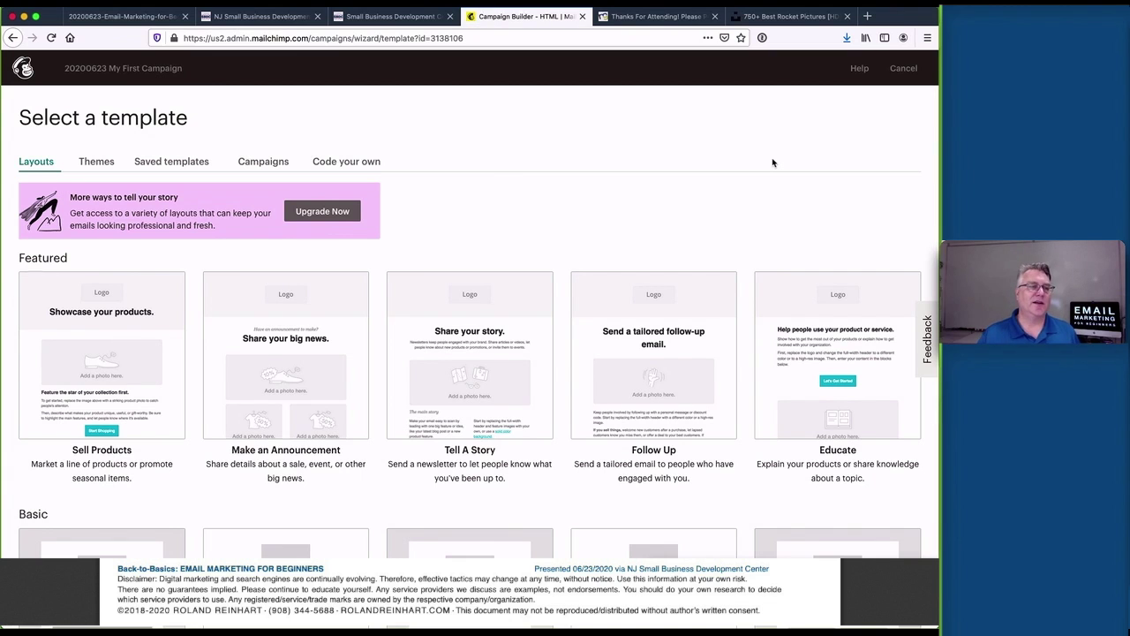
{"action": "scroll", "coordinate": [444, 244], "scroll_direction": "down", "scroll_amount": 1}
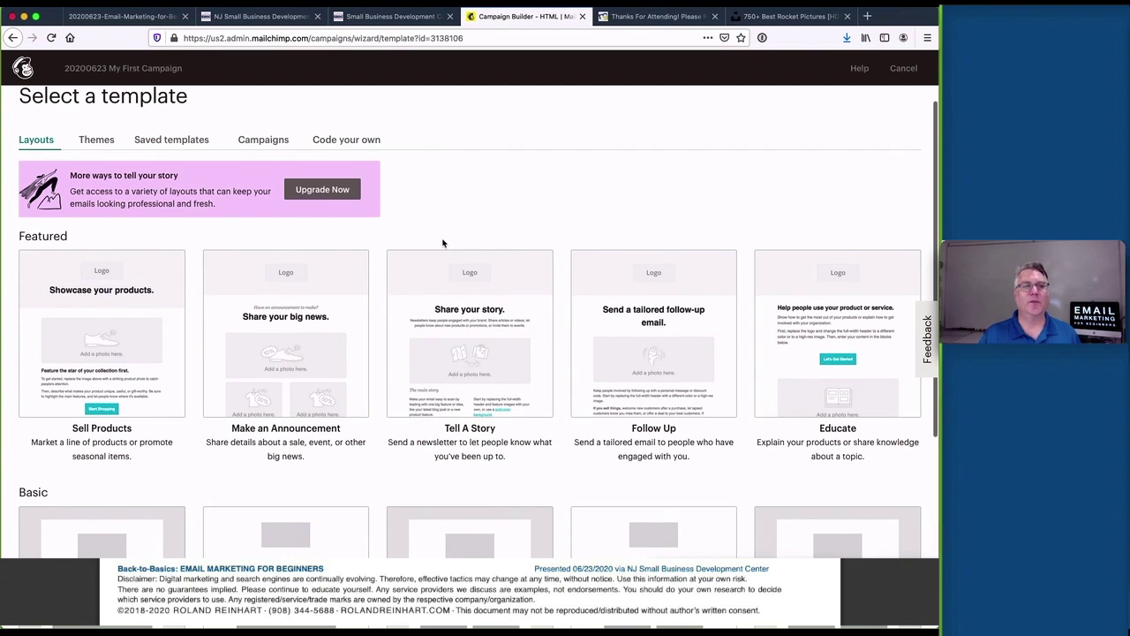
{"action": "scroll", "coordinate": [443, 244], "scroll_direction": "down", "scroll_amount": 5}
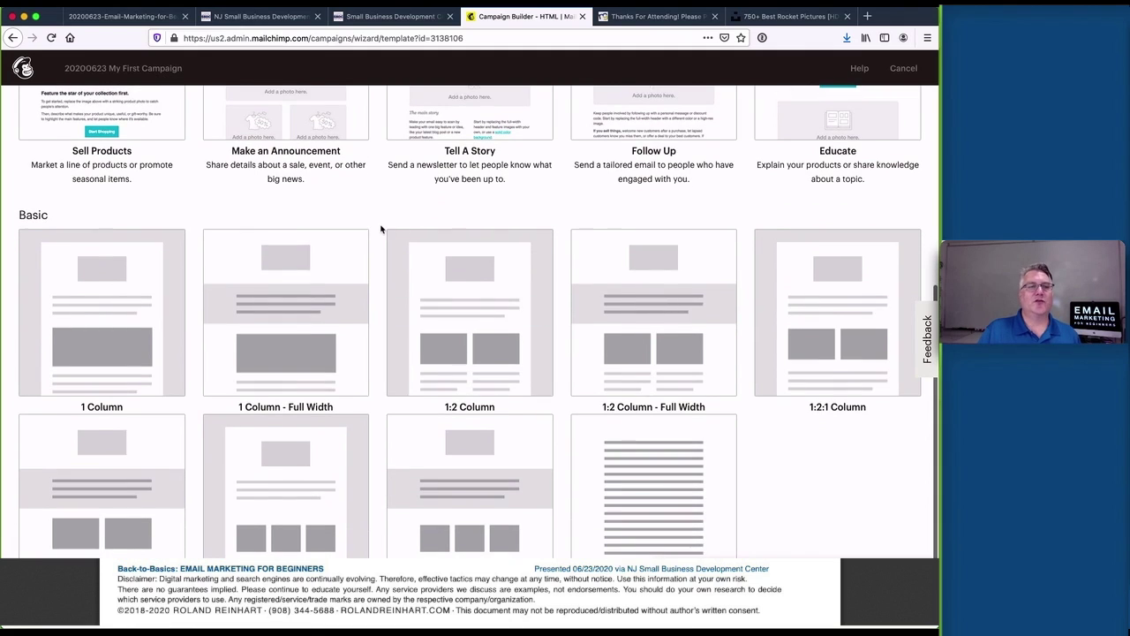
{"action": "scroll", "coordinate": [381, 228], "scroll_direction": "down", "scroll_amount": 1}
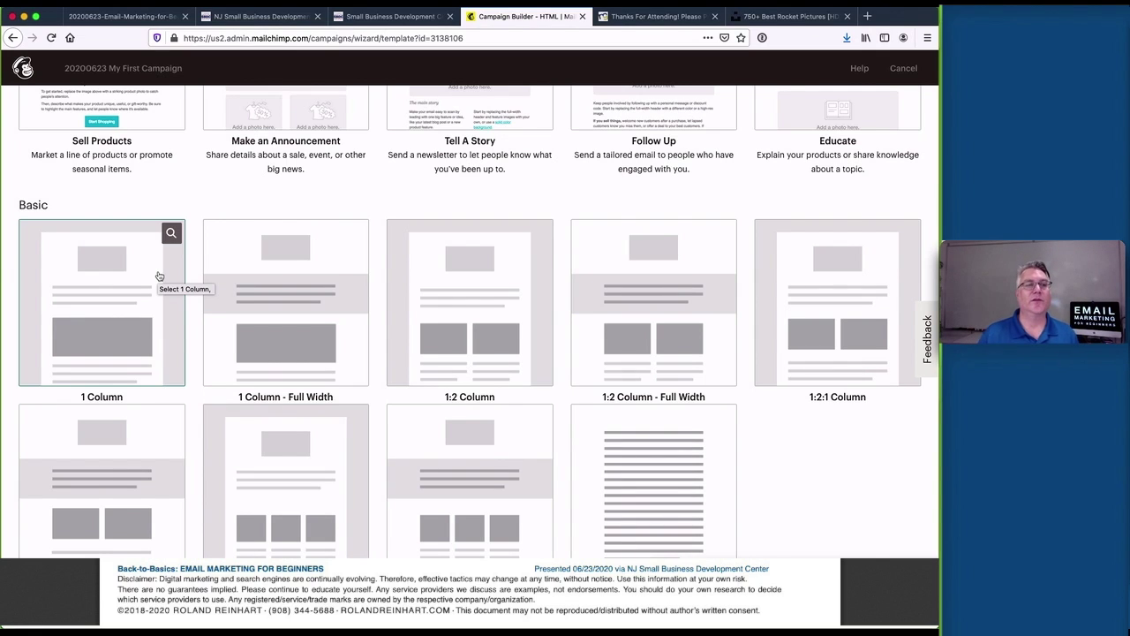
{"action": "left_click", "coordinate": [134, 298]}
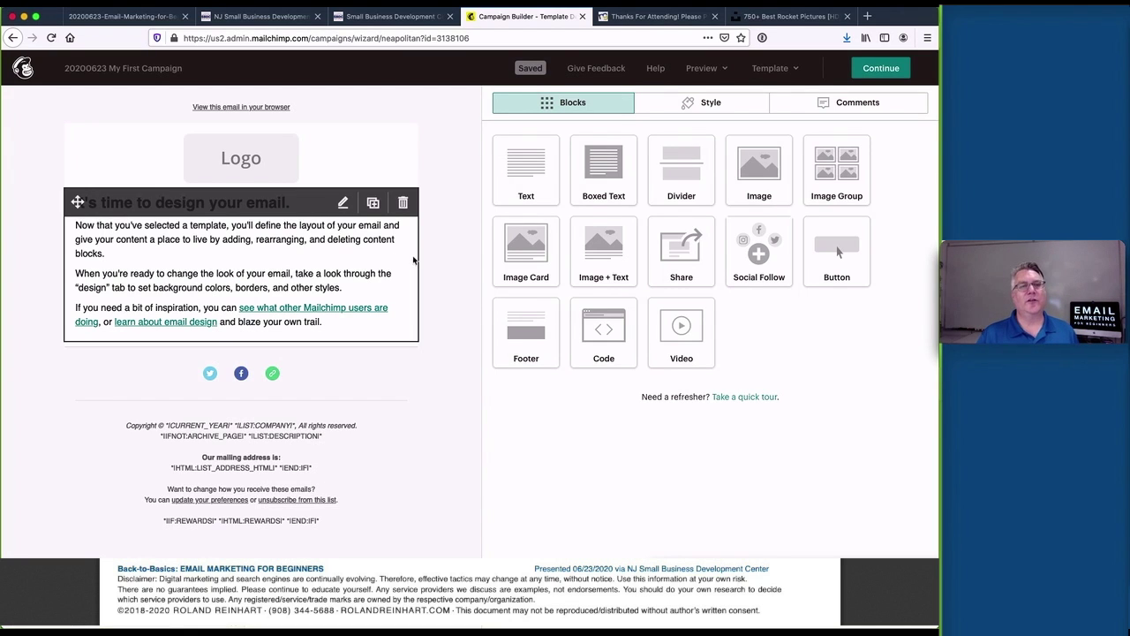
Delete the default Logo block from the top of the email
{"action": "left_click", "coordinate": [437, 203]}
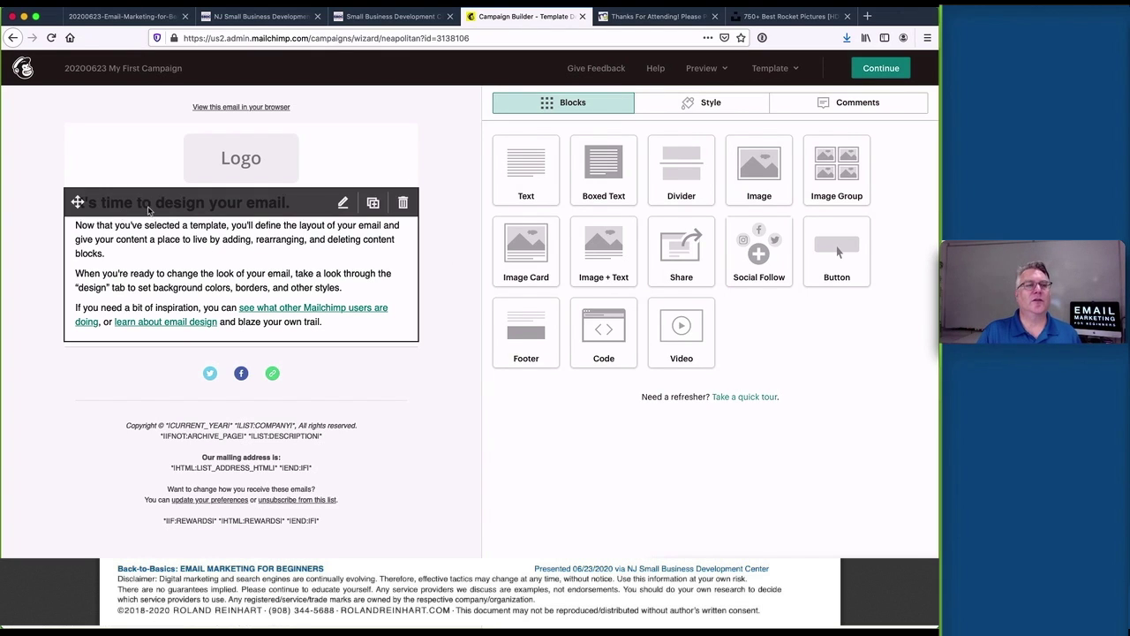
{"action": "left_click", "coordinate": [459, 298]}
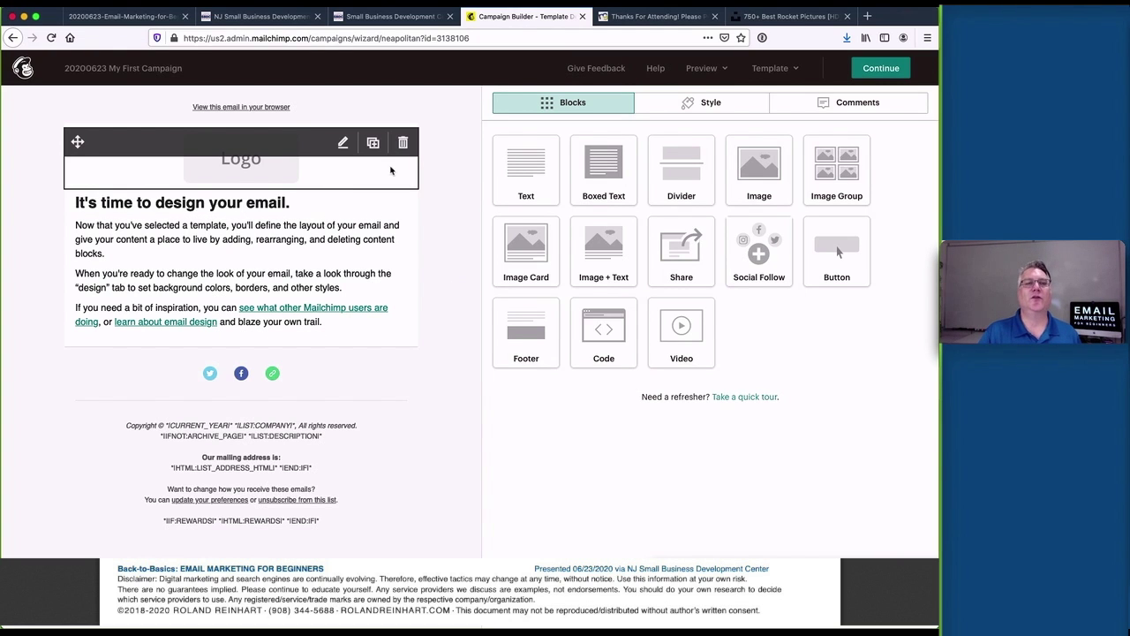
{"action": "left_click", "coordinate": [403, 143]}
{"action": "left_click", "coordinate": [333, 388]}
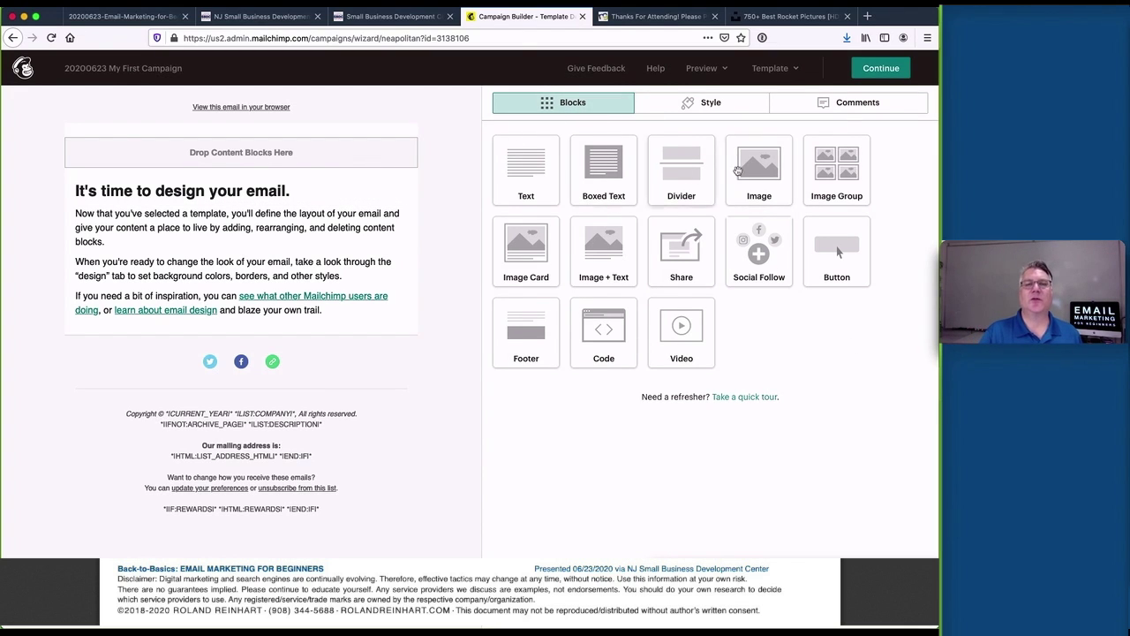
Add a top Image block showing the uploaded rocket picture john-baker-UzOKDfoRrDU-unsplash.jpg
{"action": "left_click_drag", "start_coordinate": [757, 172], "coordinate": [272, 155]}
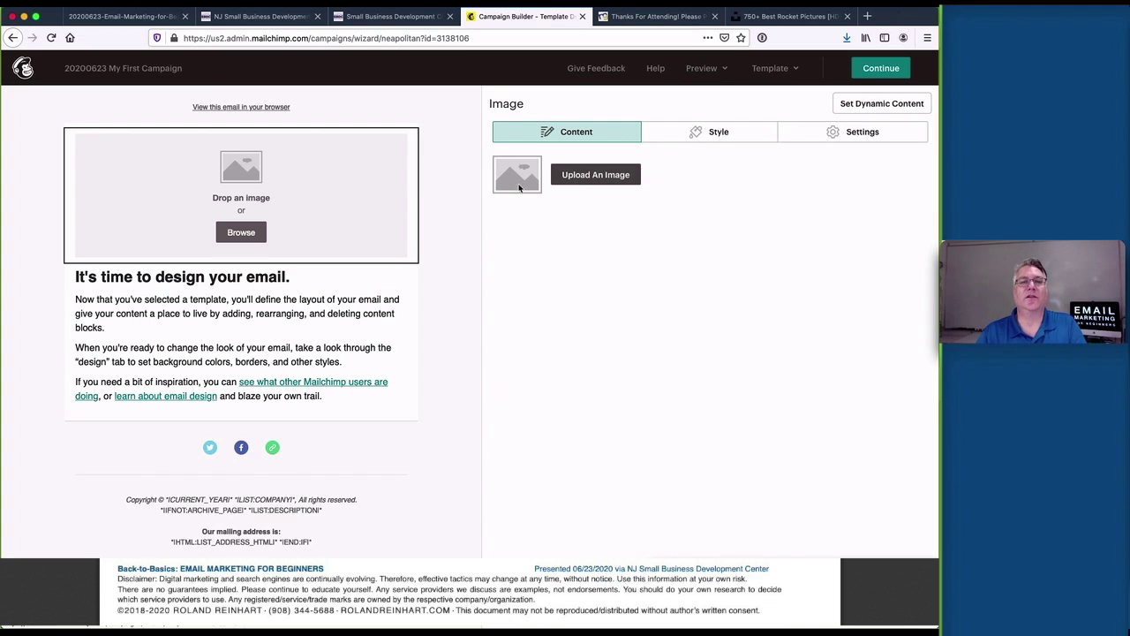
{"action": "left_click", "coordinate": [615, 174]}
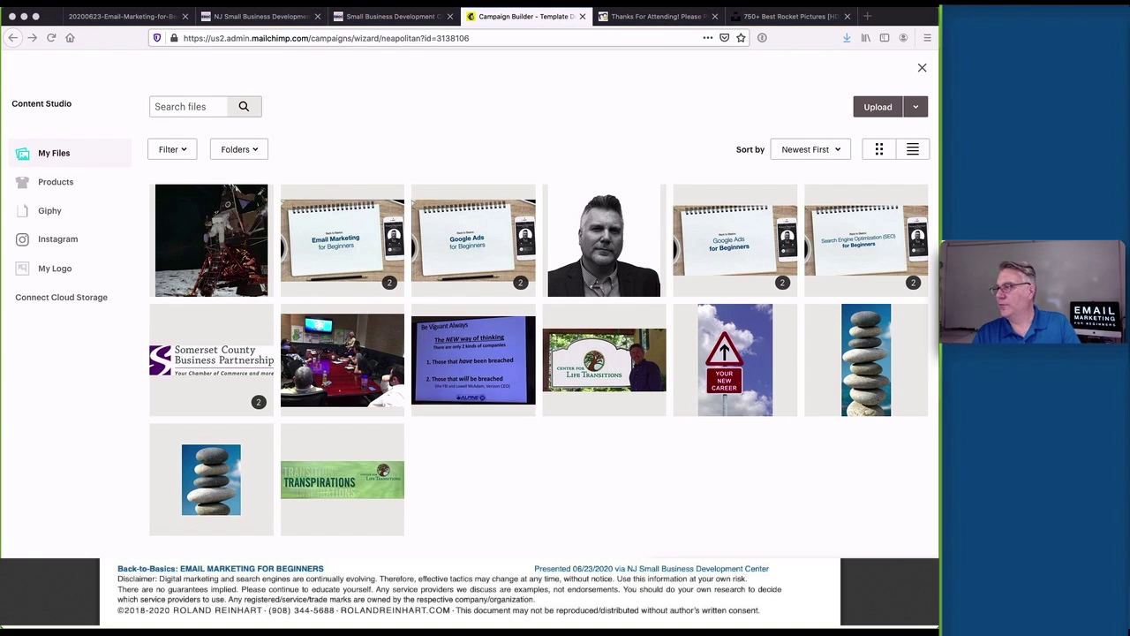
{"action": "left_click_drag", "start_coordinate": [476, 247], "coordinate": [420, 230]}
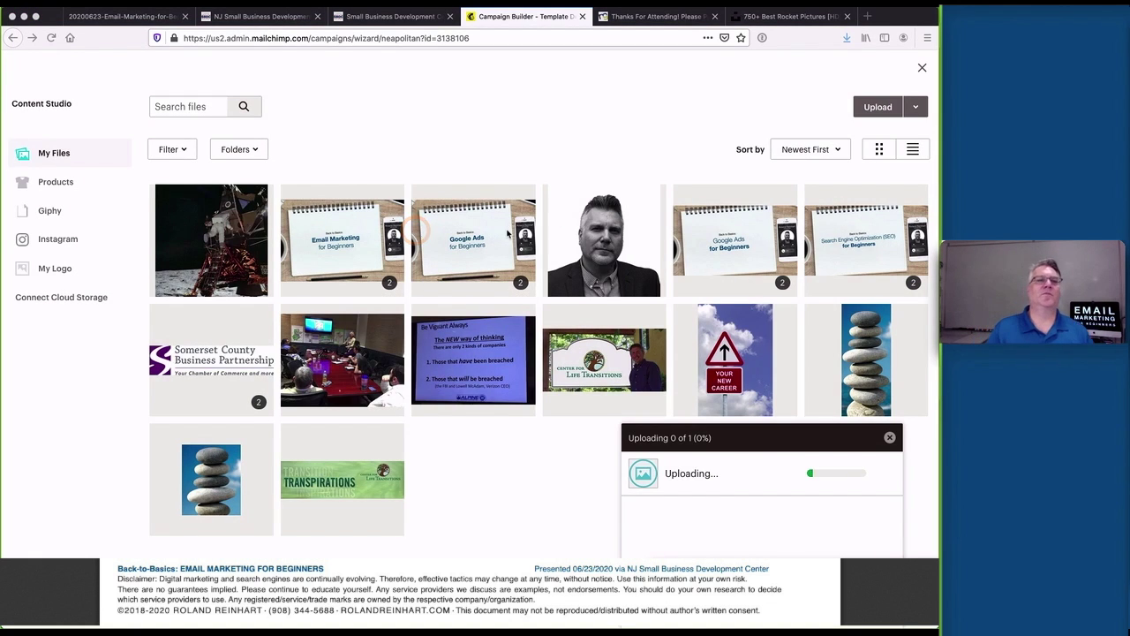
{"action": "left_click", "coordinate": [175, 229]}
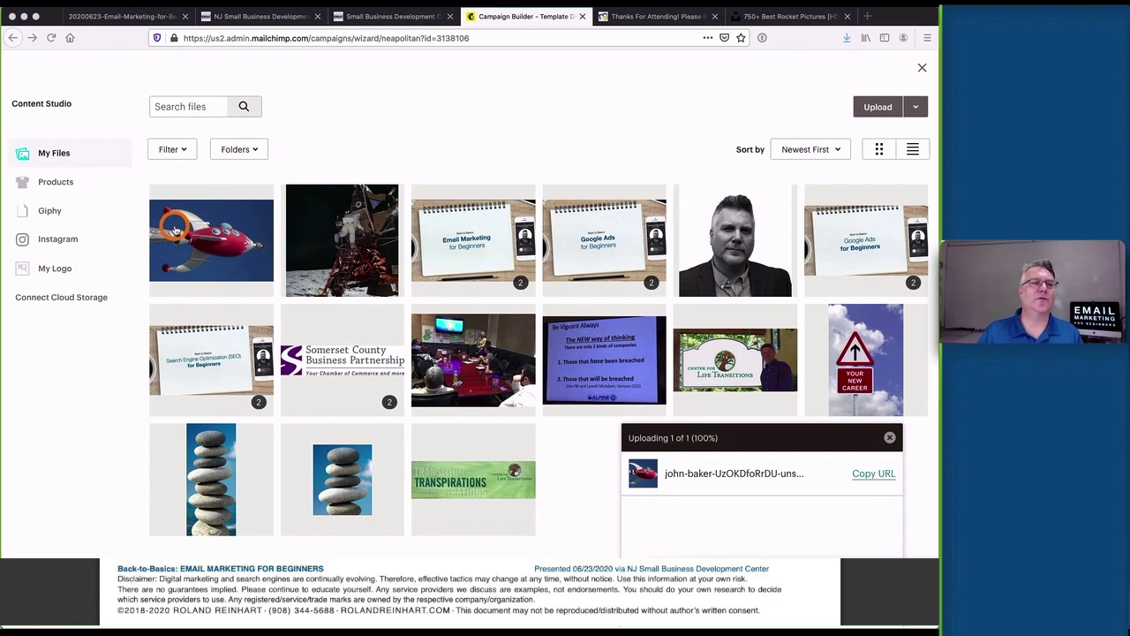
{"action": "left_click", "coordinate": [176, 228]}
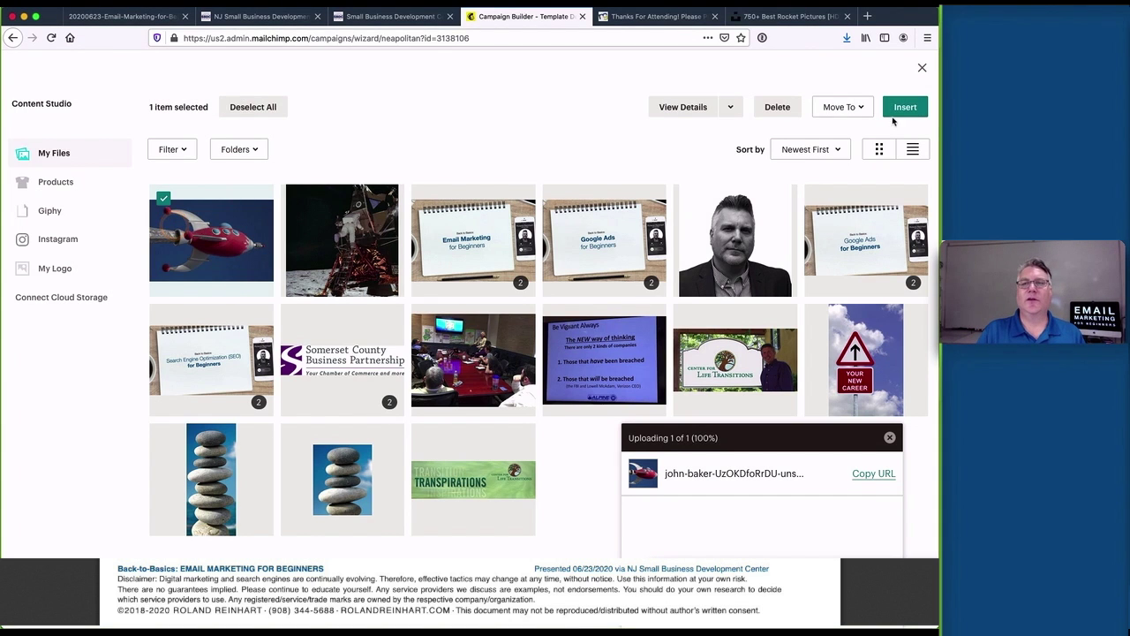
{"action": "left_click", "coordinate": [905, 107]}
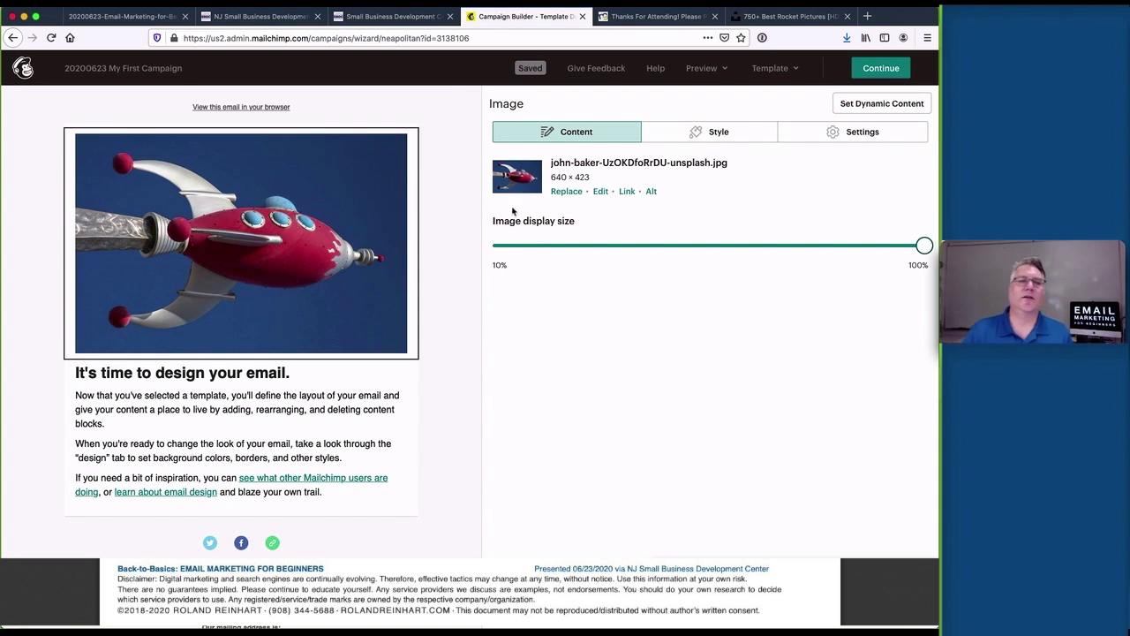
Replace the image alt text 'Rocket Ship' with 'Time to make your email blast off!'
{"action": "left_click", "coordinate": [651, 193]}
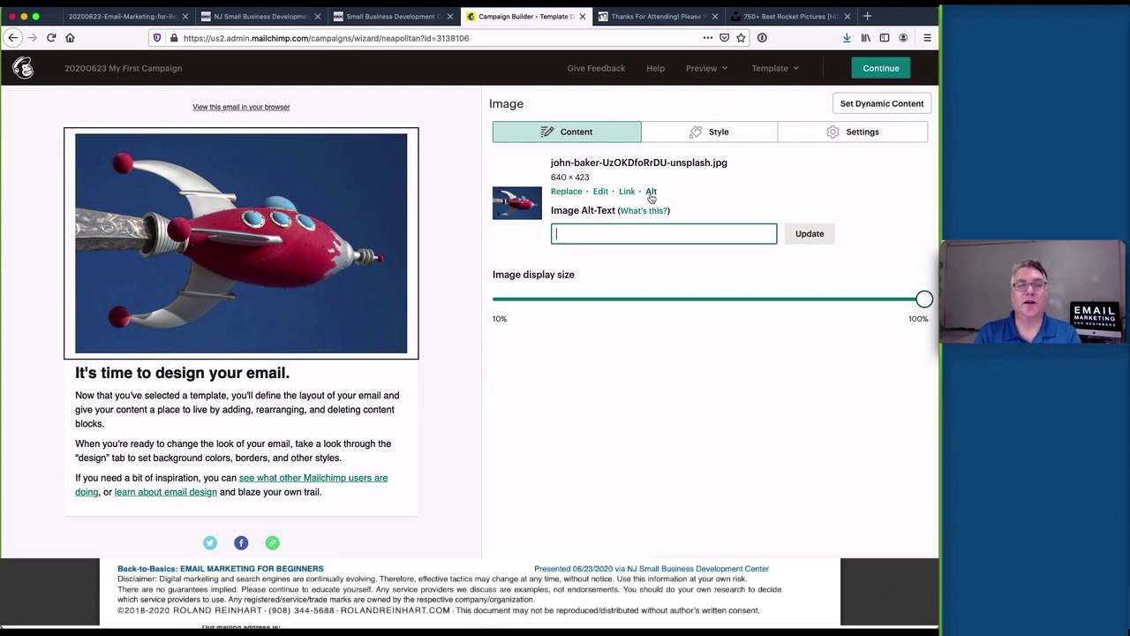
{"action": "type", "text": "Rocket"}
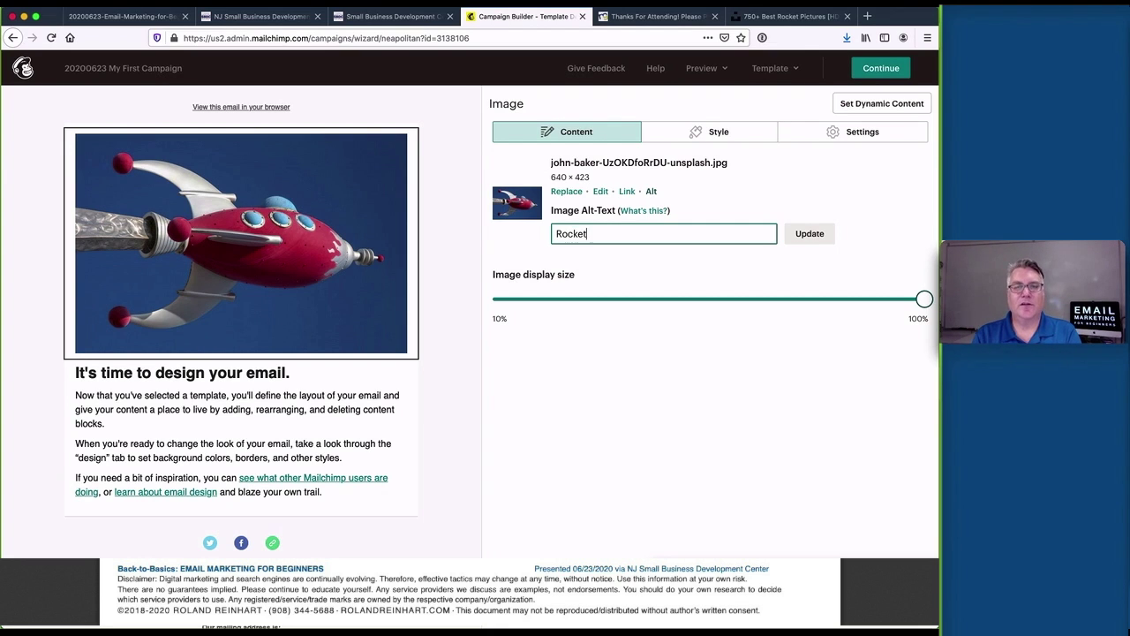
{"action": "type", "text": " Ship"}
{"action": "key", "text": "super+a"}
{"action": "type", "text": "Time to make y"}
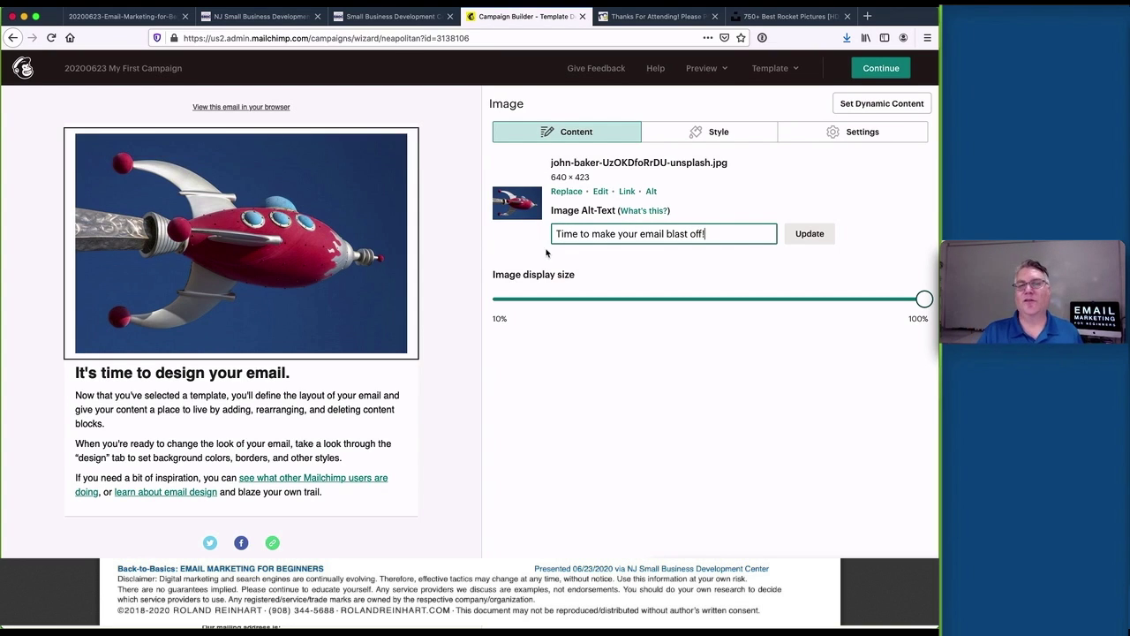
{"action": "left_click", "coordinate": [810, 234]}
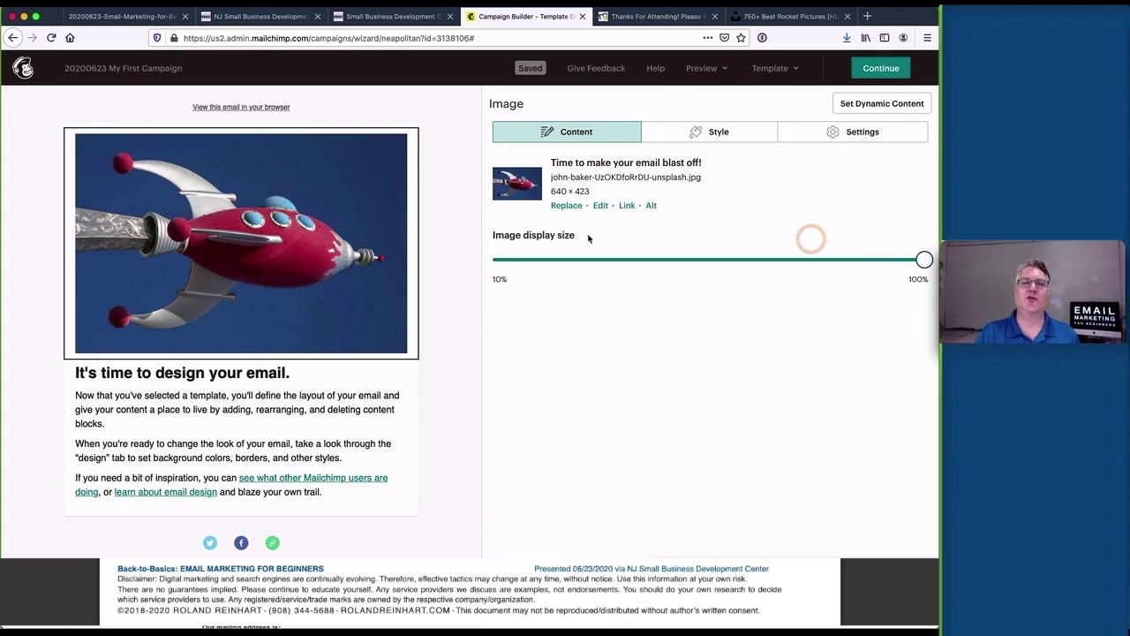
Give the rocket image mid-strength rounded corners and set it to Edge to edge
{"action": "left_click", "coordinate": [730, 133]}
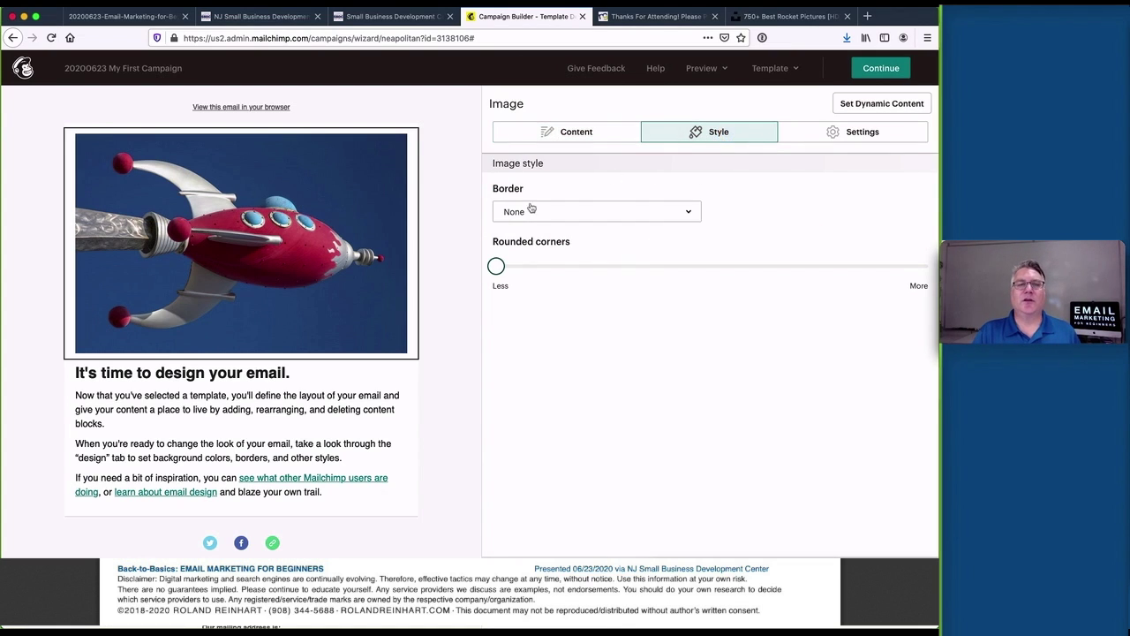
{"action": "left_click_drag", "start_coordinate": [500, 269], "coordinate": [547, 265]}
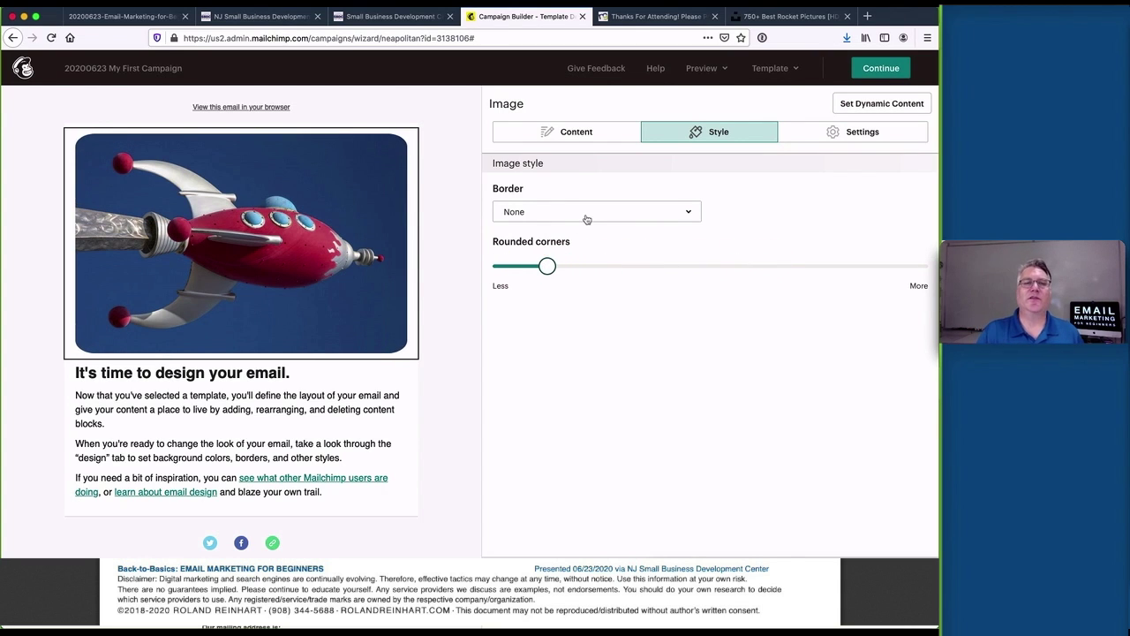
{"action": "left_click", "coordinate": [821, 131]}
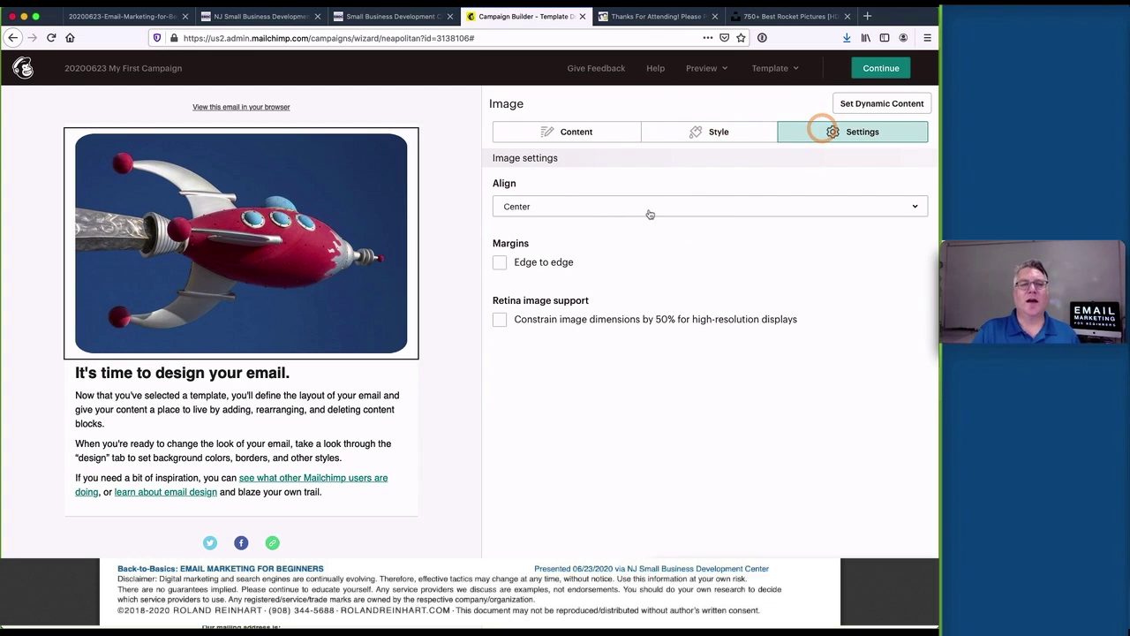
{"action": "left_click", "coordinate": [536, 261]}
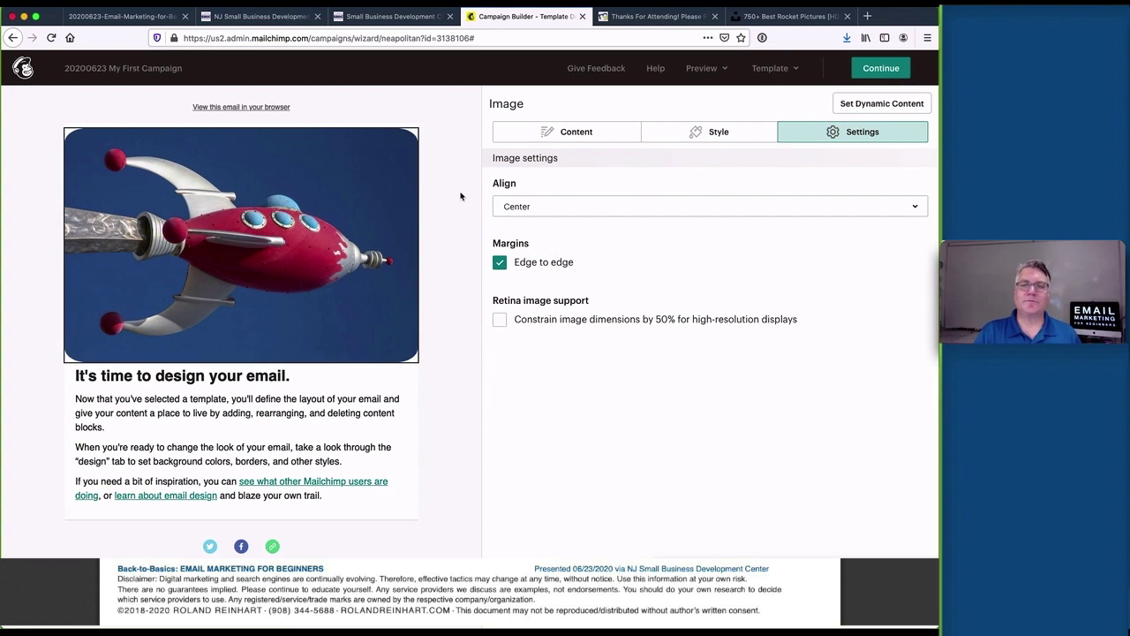
{"action": "left_click", "coordinate": [459, 496]}
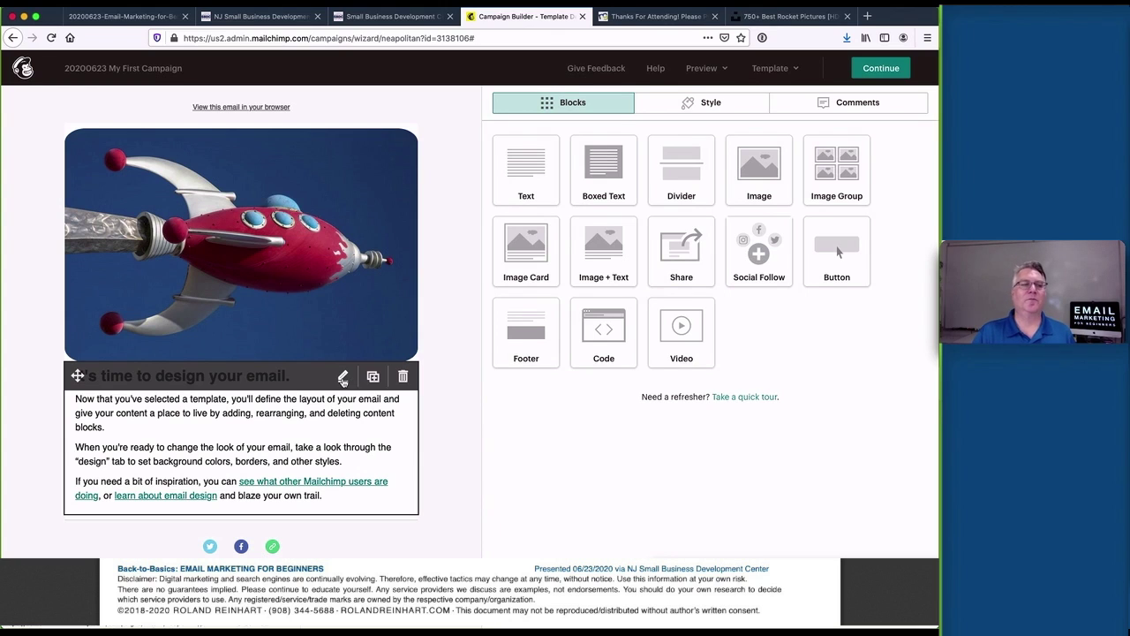
Replace the template heading with 'RSVP for the Little Rocket Man Webinar.' from Email Example.txt
{"action": "left_click", "coordinate": [342, 377]}
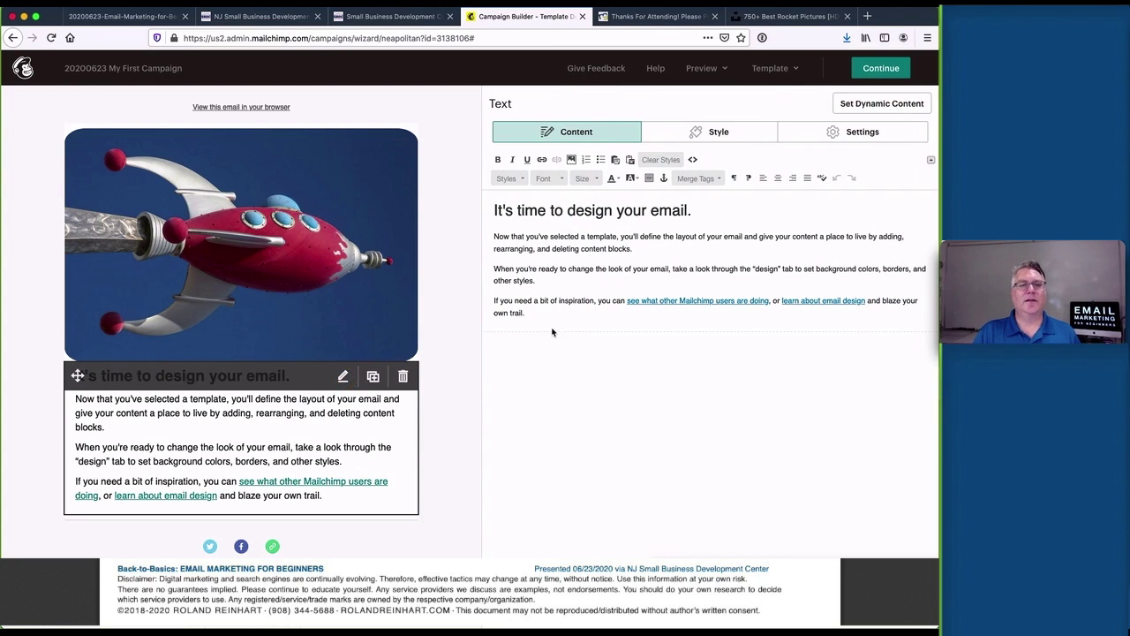
{"action": "left_click_drag", "start_coordinate": [698, 210], "coordinate": [437, 208]}
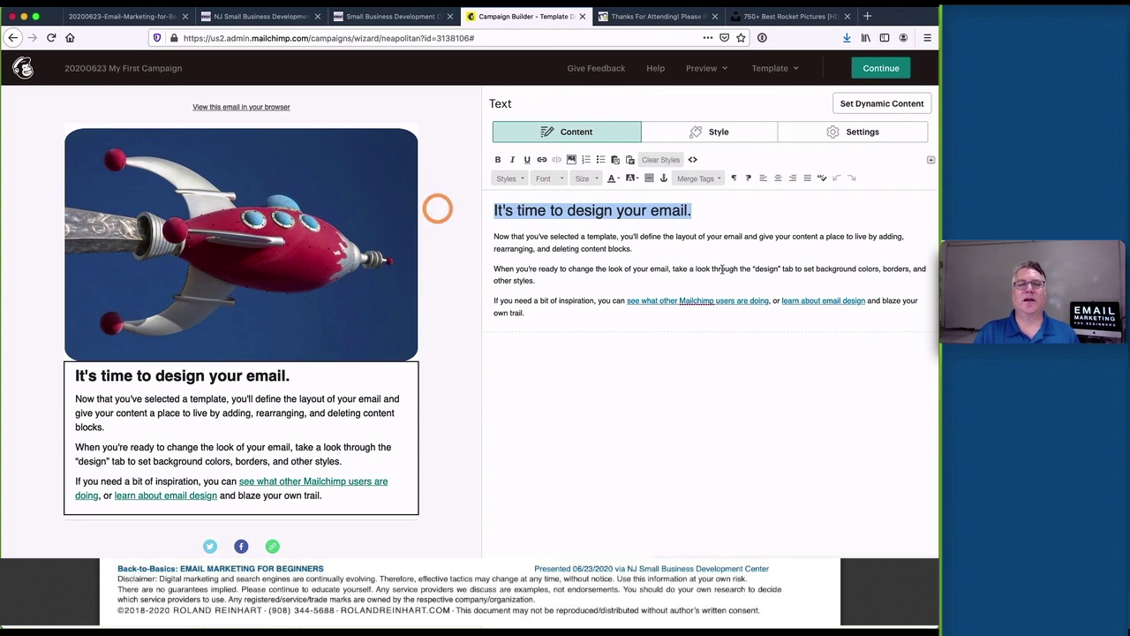
{"action": "key", "text": "super+Tab"}
{"action": "left_click", "coordinate": [867, 296]}
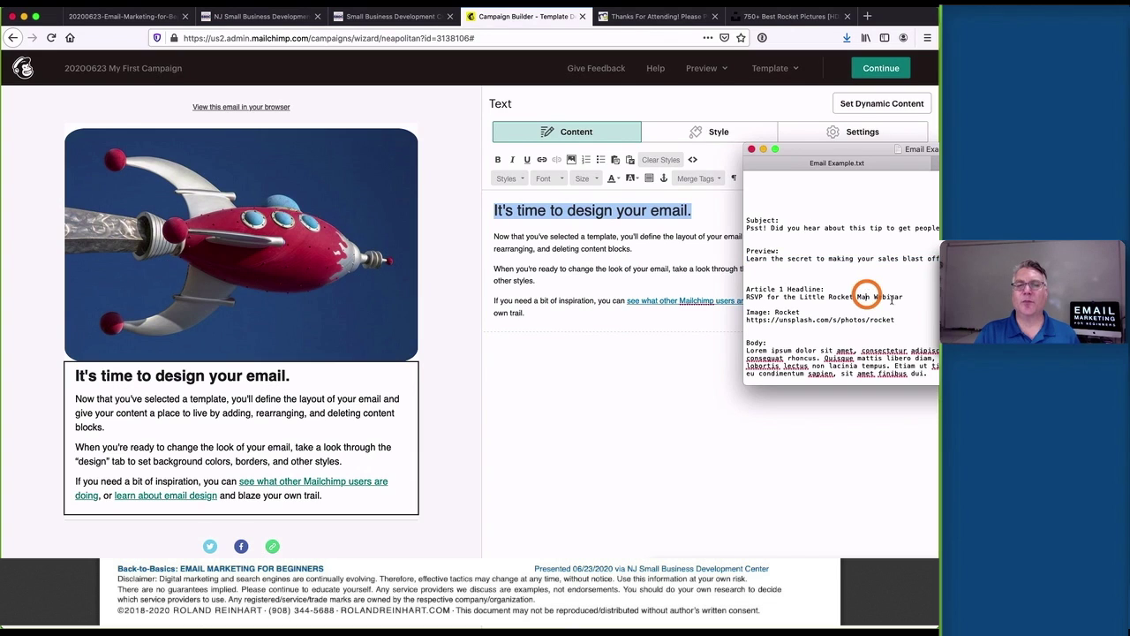
{"action": "left_click_drag", "start_coordinate": [906, 297], "coordinate": [735, 298]}
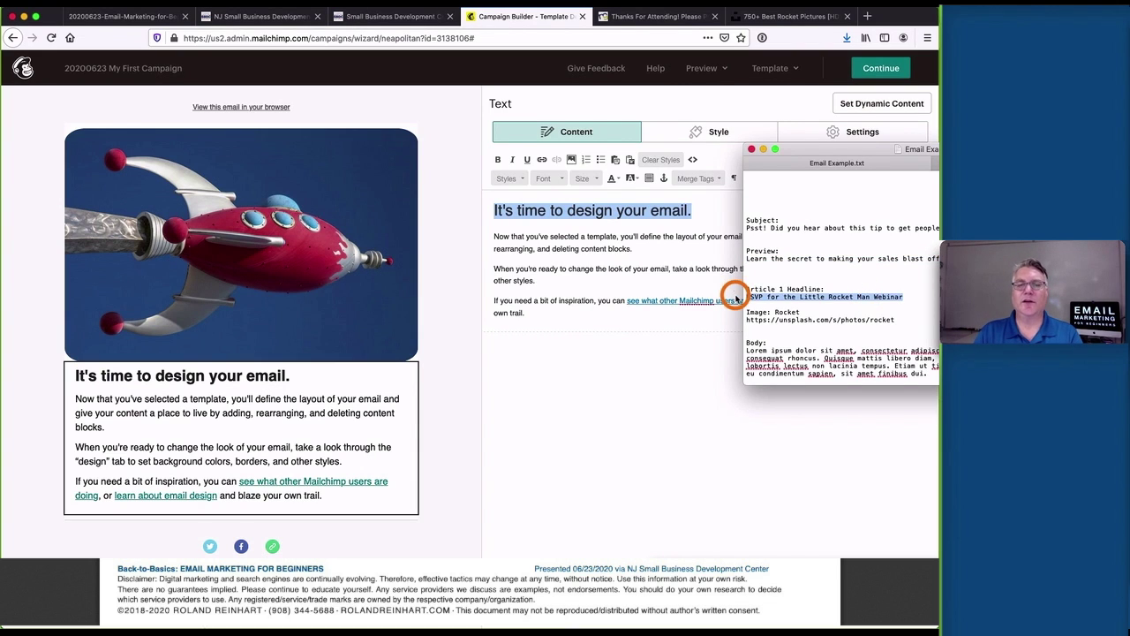
{"action": "left_click", "coordinate": [609, 249]}
{"action": "left_click", "coordinate": [688, 210]}
{"action": "triple_click", "coordinate": [721, 209]}
{"action": "type", "text": "RSVP for the Little Rocket Man Webinar."}
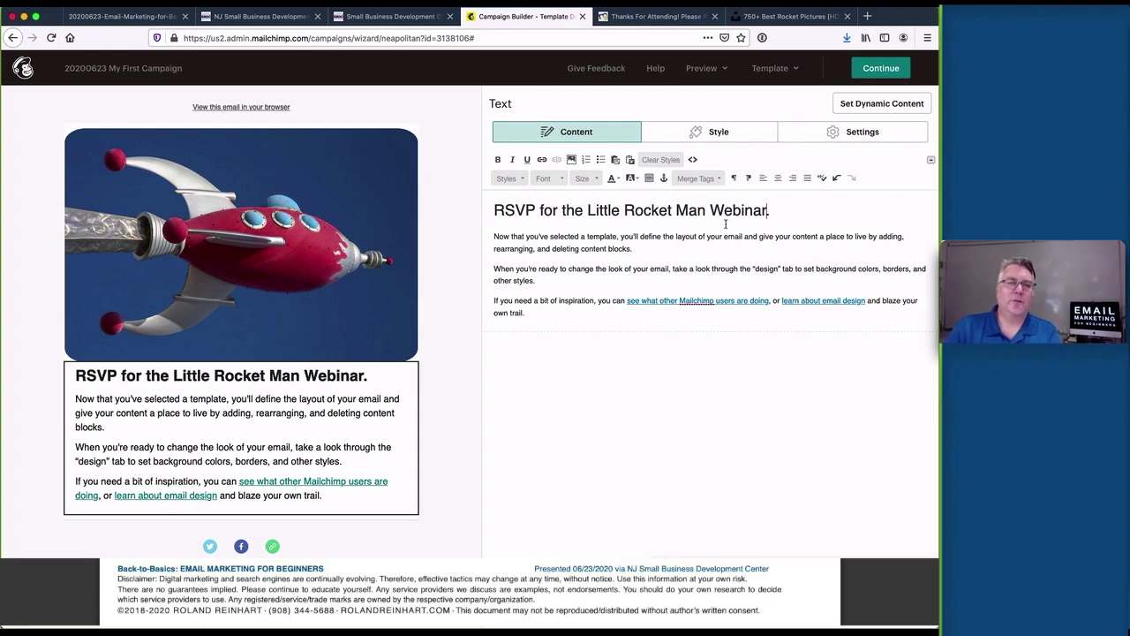
Paste the two Lorem ipsum paragraphs over the template body and delete the inspiration paragraph
{"action": "key", "text": "super+Tab"}
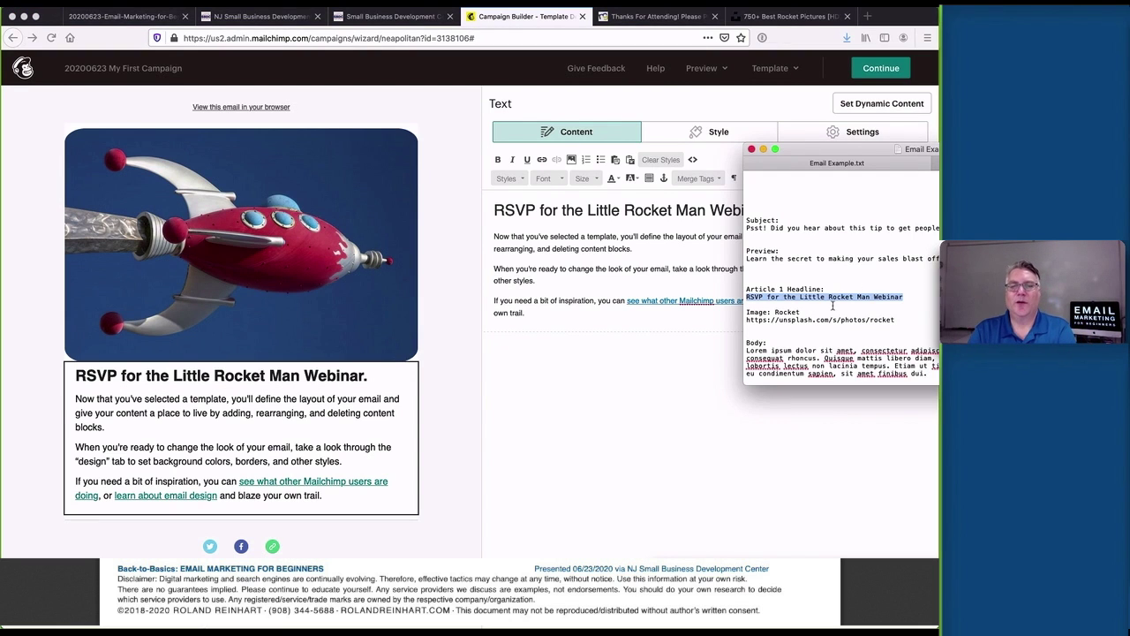
{"action": "scroll", "coordinate": [828, 307], "scroll_direction": "down", "scroll_amount": 5}
{"action": "left_click_drag", "start_coordinate": [746, 242], "coordinate": [812, 310]}
{"action": "left_click", "coordinate": [615, 282]}
{"action": "left_click_drag", "start_coordinate": [534, 279], "coordinate": [488, 237]}
{"action": "type", "text": "Lorem ipsum dolor sit amet, consectetur adipiscing elit. Praesent tincidunt felis id felis consequat rhoncus. Quisque mattis libero diam, id pulvinar justo consectetur vitae. Ut lobortis lectus non lacinia tempus. Etiam ut tincidunt lacus, vitae elementum felis. Proin eu condimentum sapien, sit amet finibus dui.  Pellentesque vel est erat. Nullam sodales cursus urna, ut molestie ligula. Praesent elementum, erat a auctor auctor, risus elit condimentum diam, eu eleifend lacus sem vel augue. Fusce justo lacus, facilisis in massa vitae, ultrices vestibulum odio. Suspendisse vulputate leo a pellentesque condimentum. Nulla facilisi. Vestibulum gravida interdum ex quis cursus."}
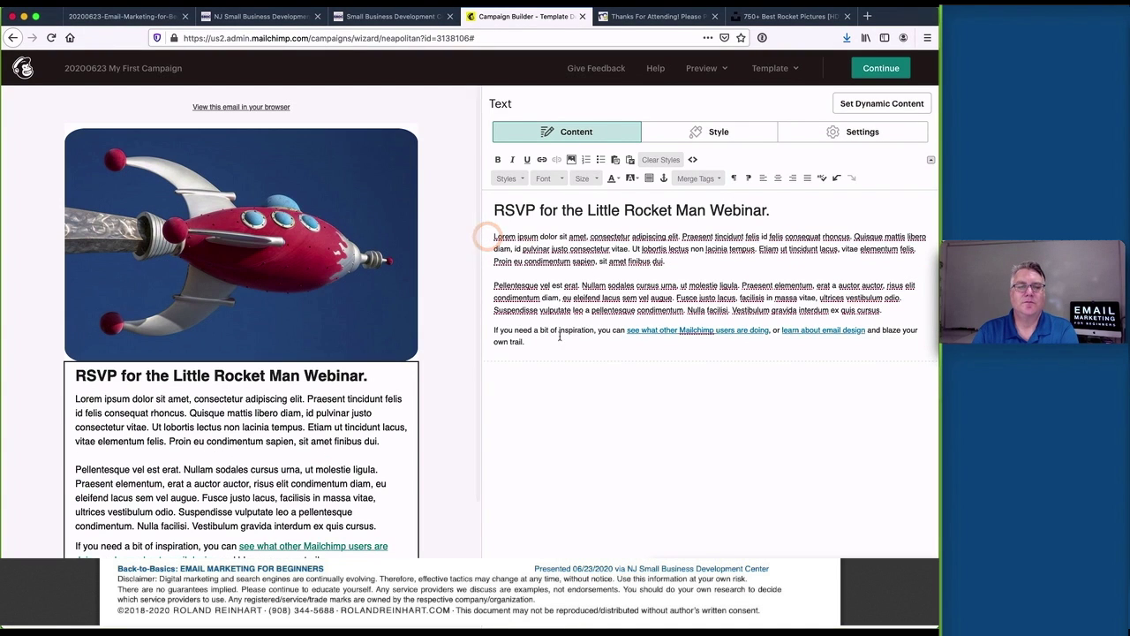
{"action": "left_click_drag", "start_coordinate": [560, 338], "coordinate": [493, 329]}
{"action": "key", "text": "BackSpace"}
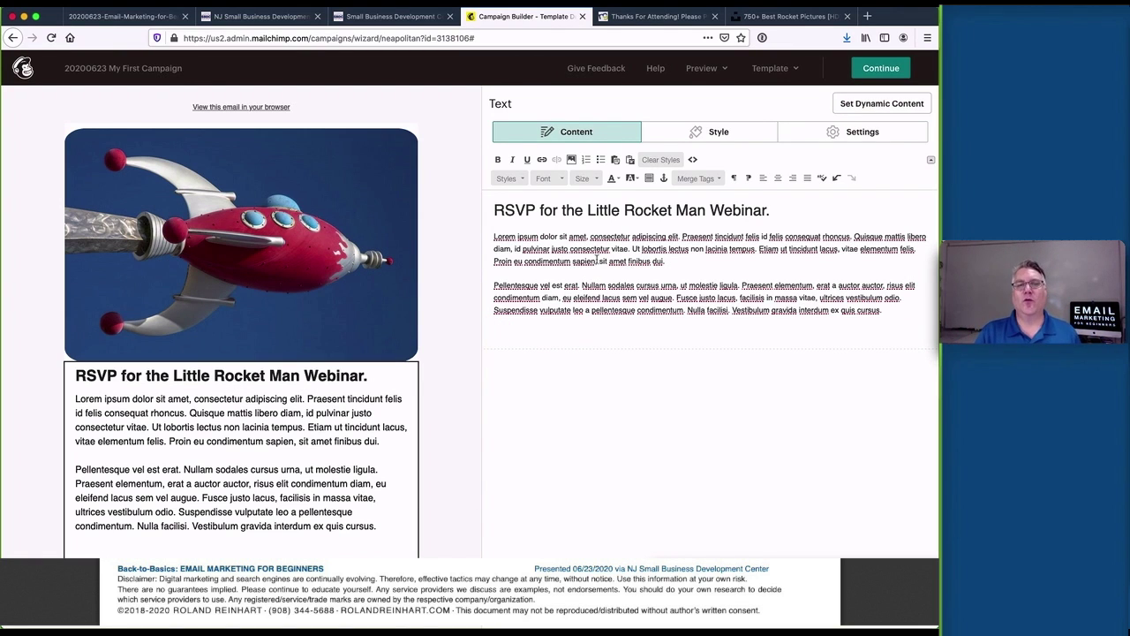
Bold 'Lorem ipsum dolor sit amet' and italicize the Praesent tincidunt sentence
{"action": "left_click_drag", "start_coordinate": [494, 235], "coordinate": [587, 237]}
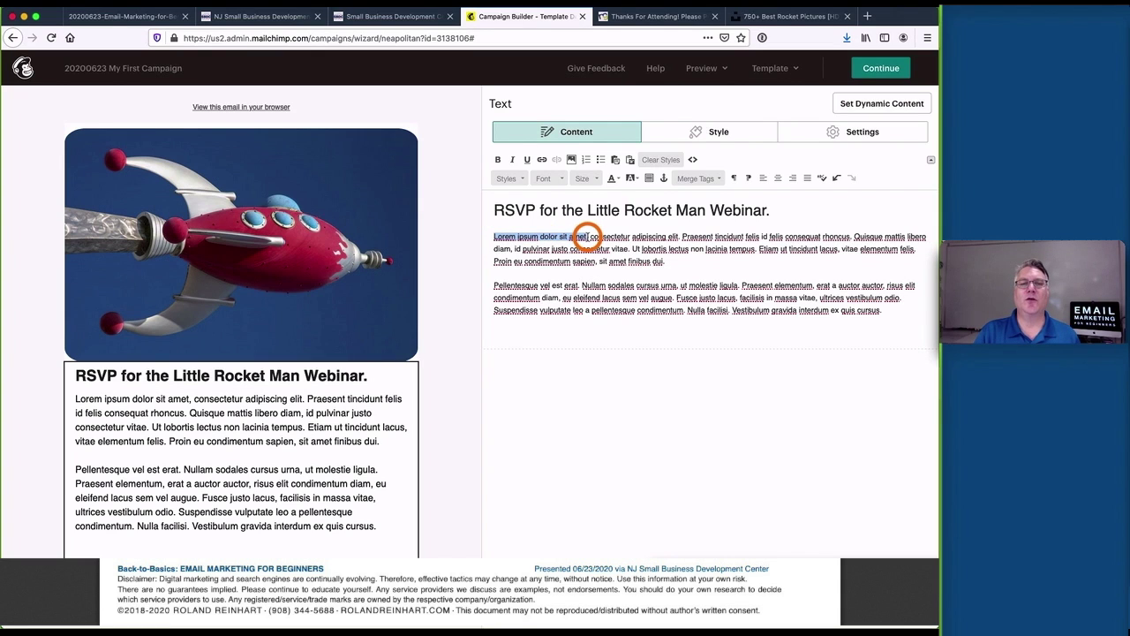
{"action": "left_click", "coordinate": [497, 158]}
{"action": "left_click", "coordinate": [691, 235]}
{"action": "left_click_drag", "start_coordinate": [691, 235], "coordinate": [859, 235]}
{"action": "left_click", "coordinate": [512, 159]}
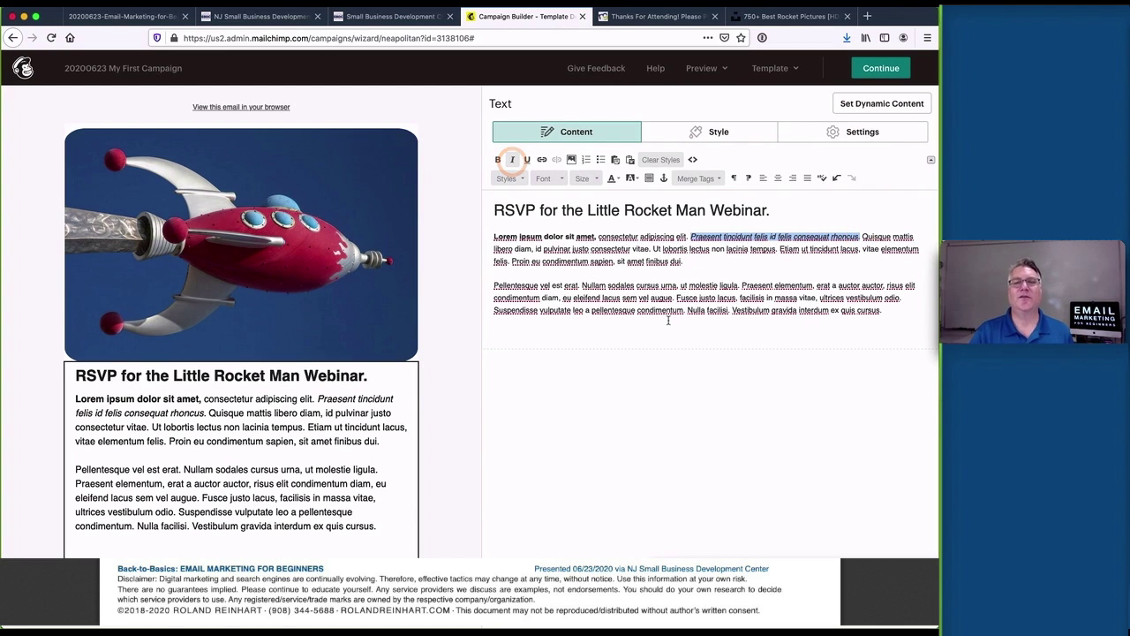
Turn the Ut lobortis, Etiam and Proin sentences into a three-item bulleted list
{"action": "left_click", "coordinate": [655, 248]}
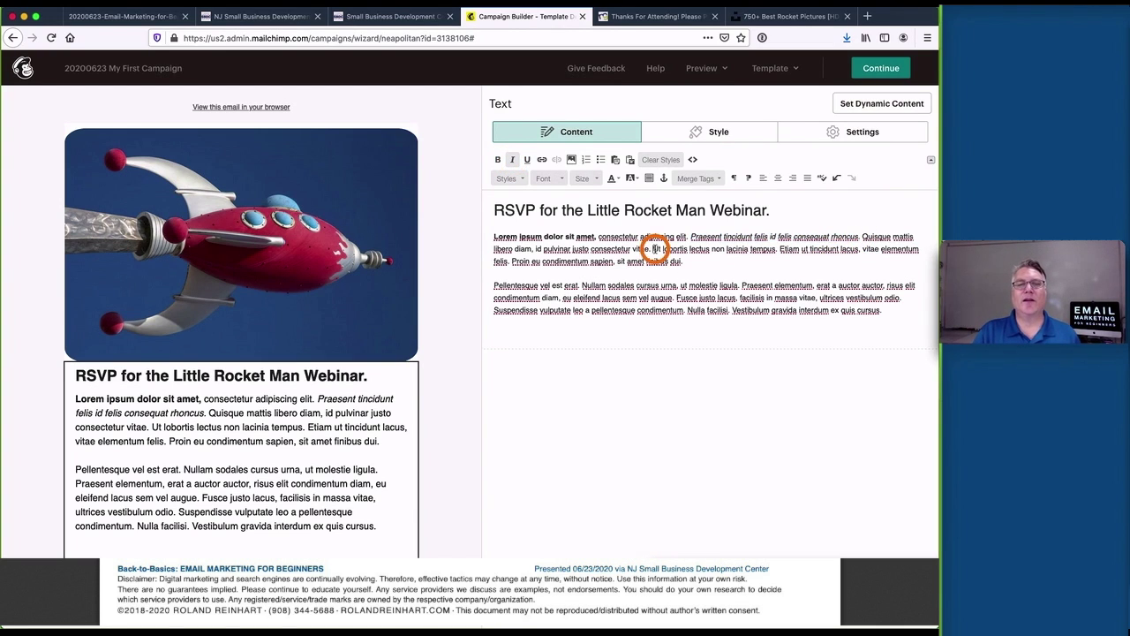
{"action": "key", "text": "Return"}
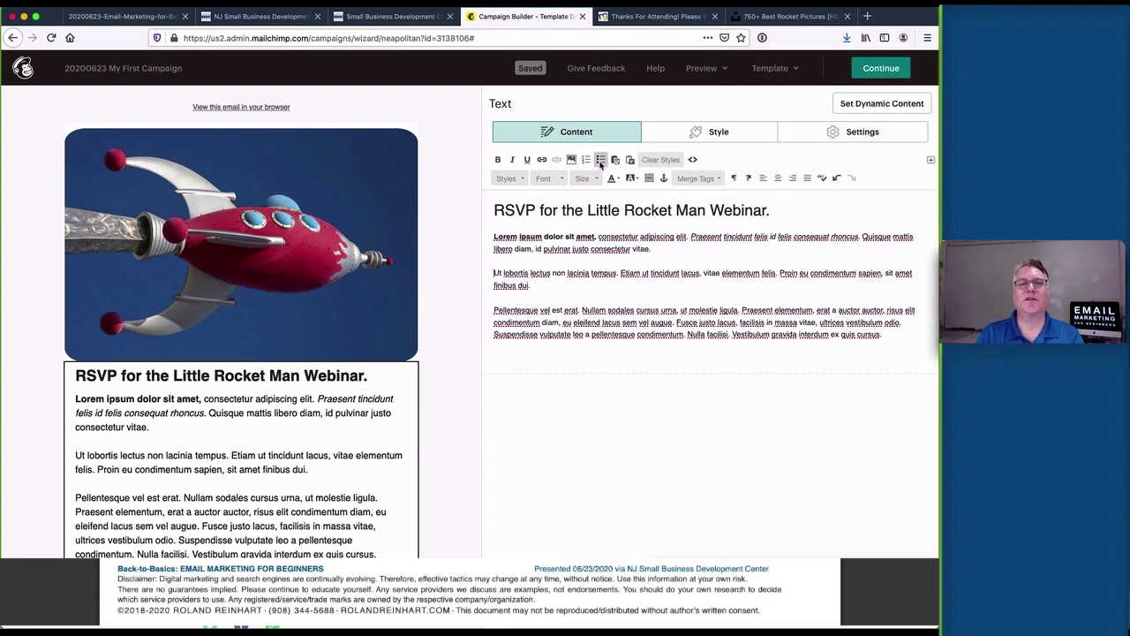
{"action": "left_click", "coordinate": [600, 161]}
{"action": "left_click", "coordinate": [644, 269]}
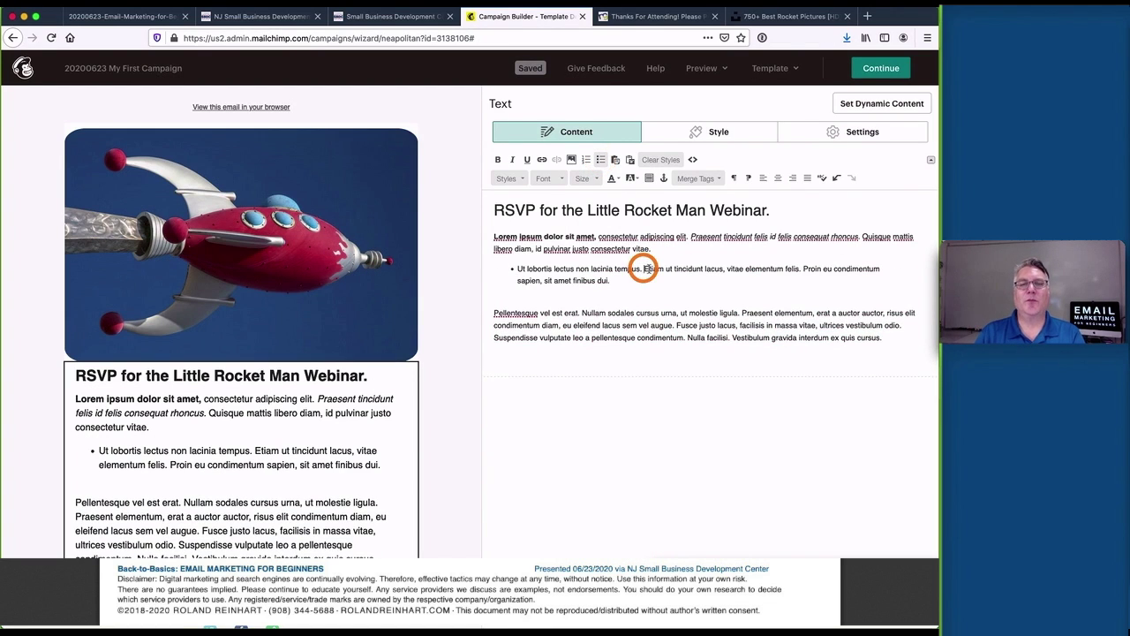
{"action": "key", "text": "Return"}
{"action": "left_click", "coordinate": [677, 281]}
{"action": "key", "text": "Return"}
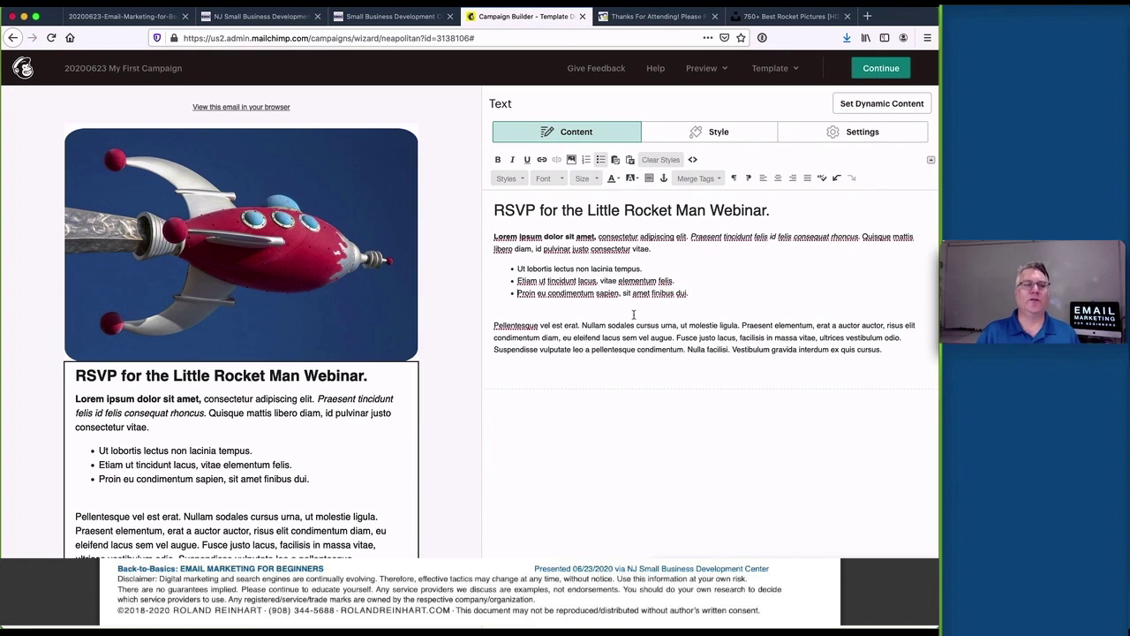
Remove the blank line above the Pellentesque paragraph and finish the text block
{"action": "left_click", "coordinate": [581, 323]}
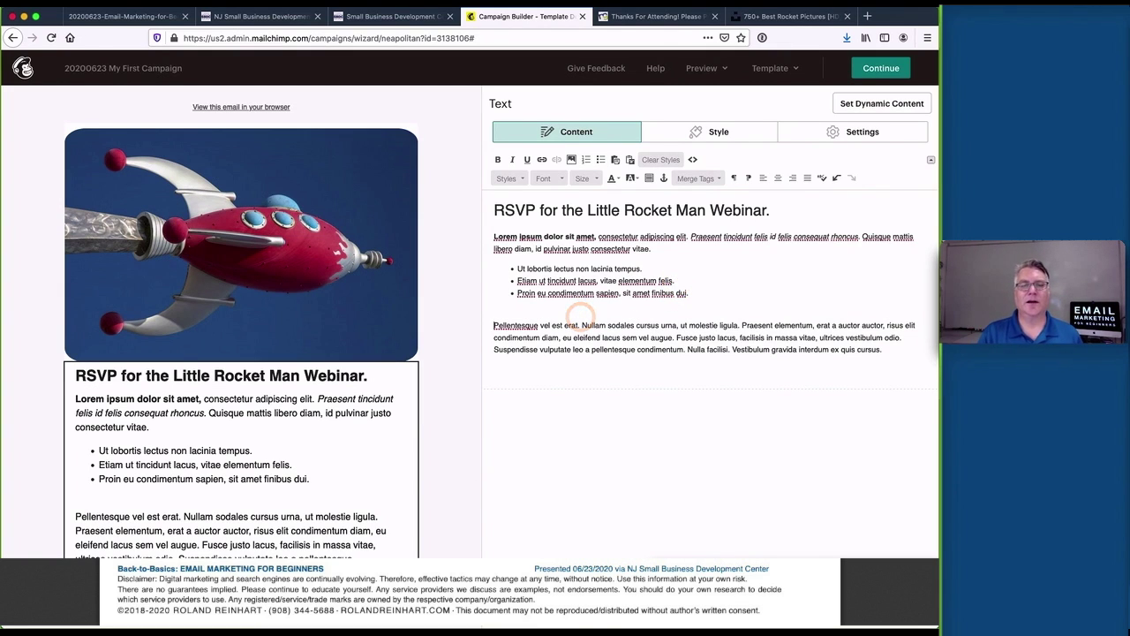
{"action": "key", "text": "Home"}
{"action": "key", "text": "BackSpace"}
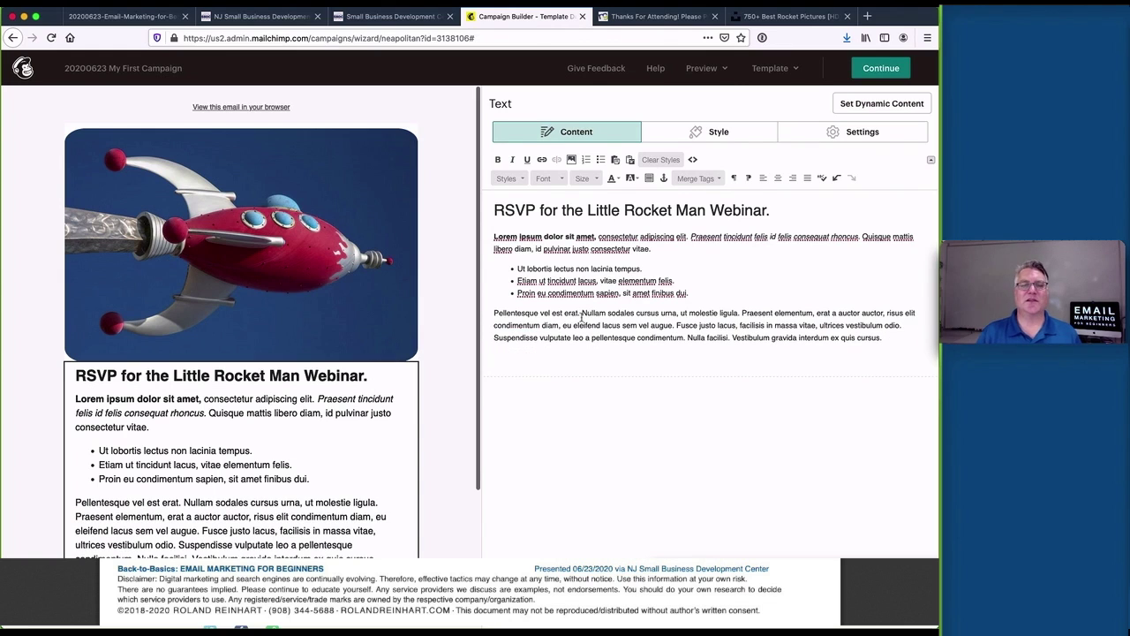
{"action": "left_click", "coordinate": [556, 492]}
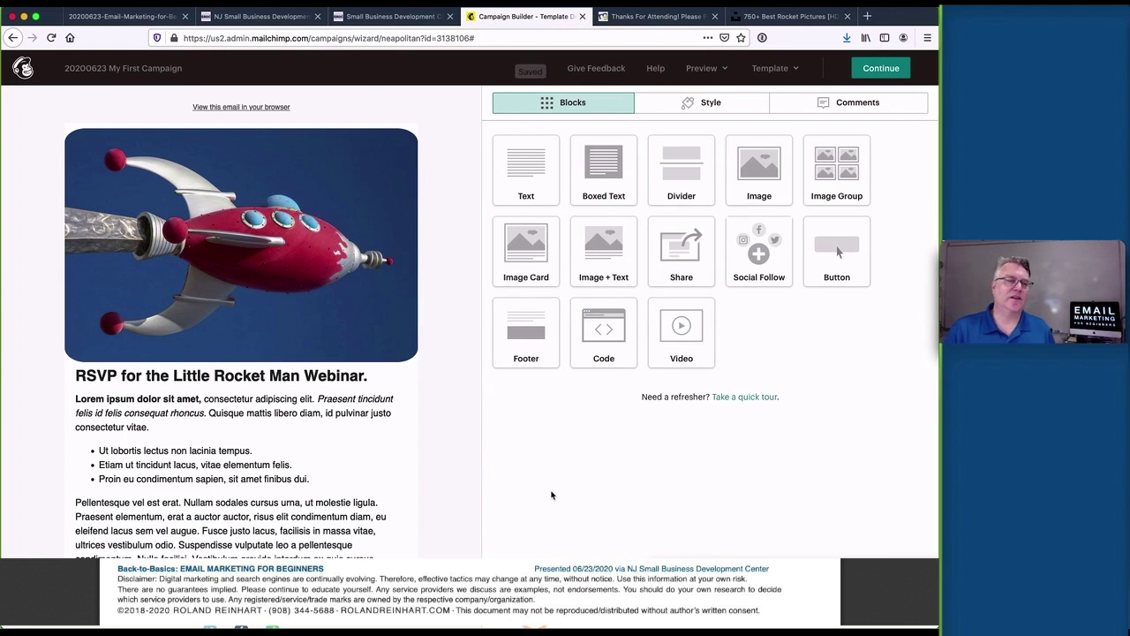
{"action": "scroll", "coordinate": [469, 467], "scroll_direction": "down", "scroll_amount": 2}
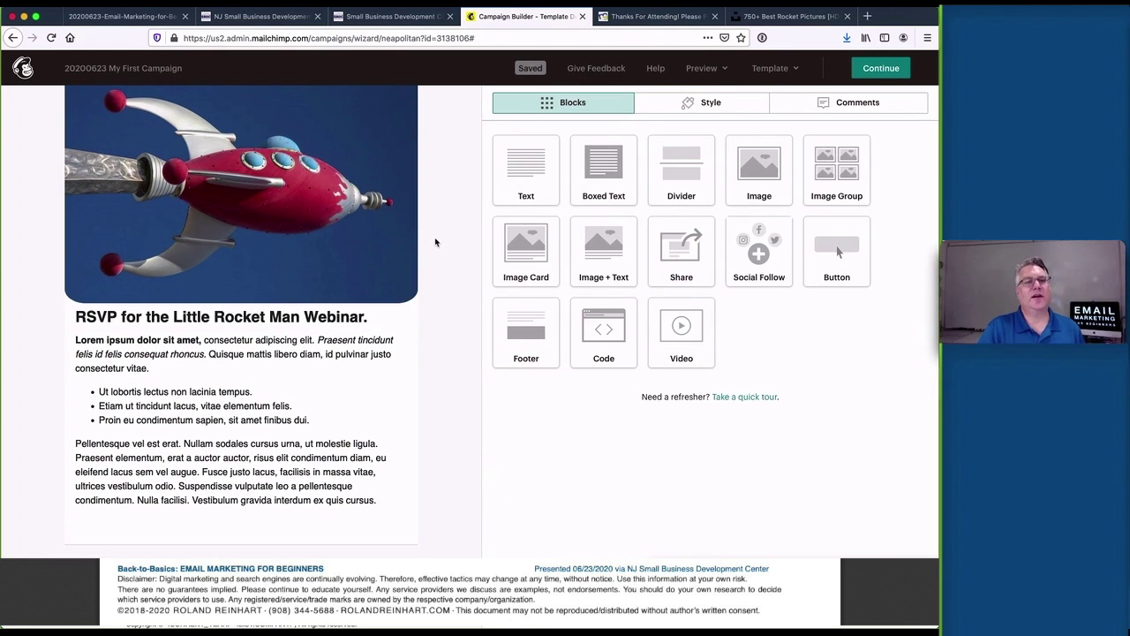
{"action": "scroll", "coordinate": [433, 242], "scroll_direction": "up", "scroll_amount": 2}
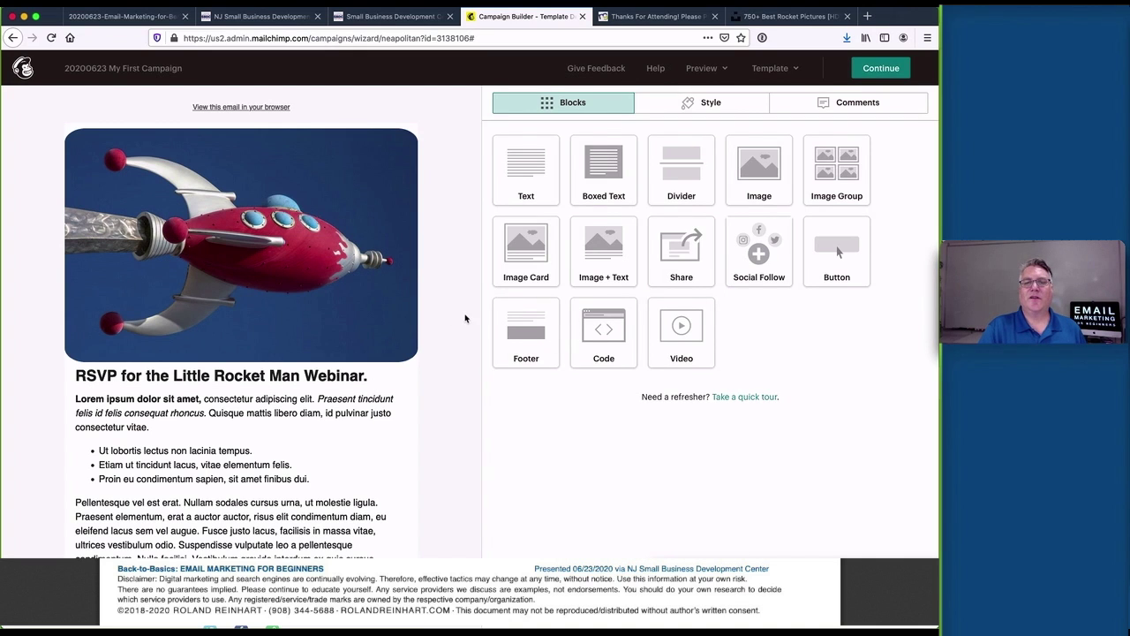
Add a Divider block between the rocket image and the RSVP heading
{"action": "scroll", "coordinate": [465, 318], "scroll_direction": "down", "scroll_amount": 3}
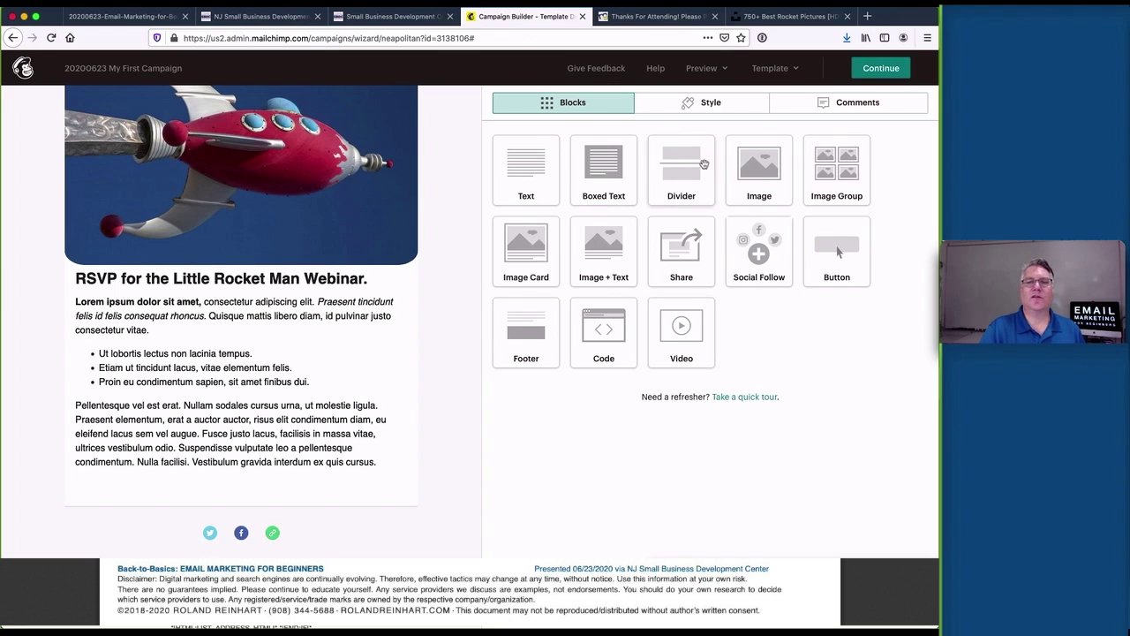
{"action": "left_click_drag", "start_coordinate": [682, 168], "coordinate": [376, 276]}
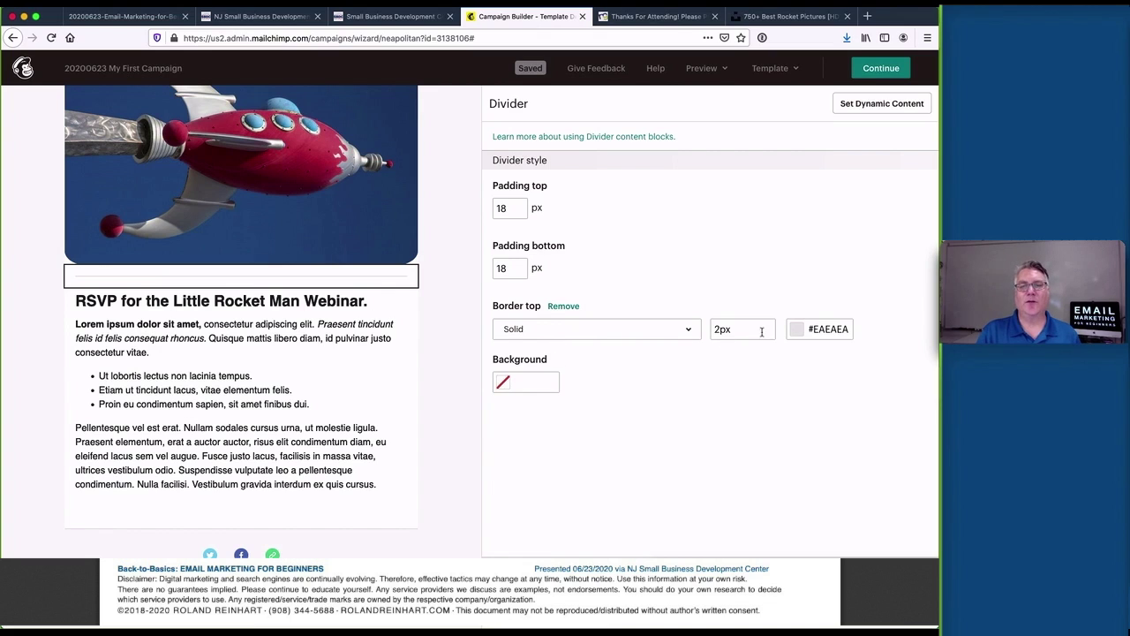
{"action": "left_click", "coordinate": [449, 331]}
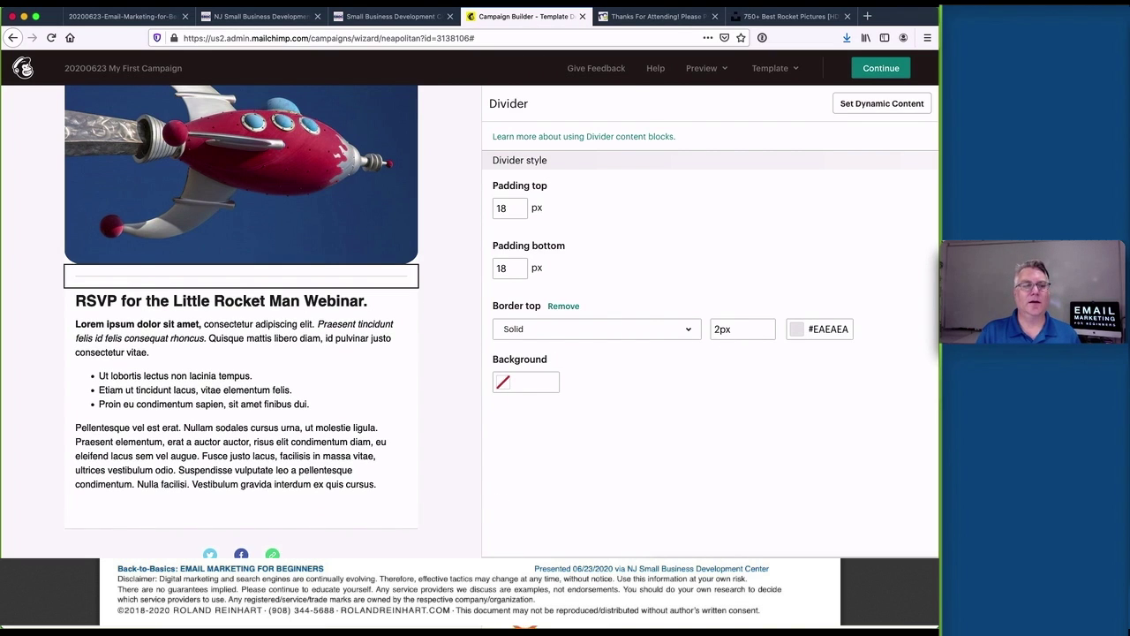
{"action": "left_click", "coordinate": [439, 339]}
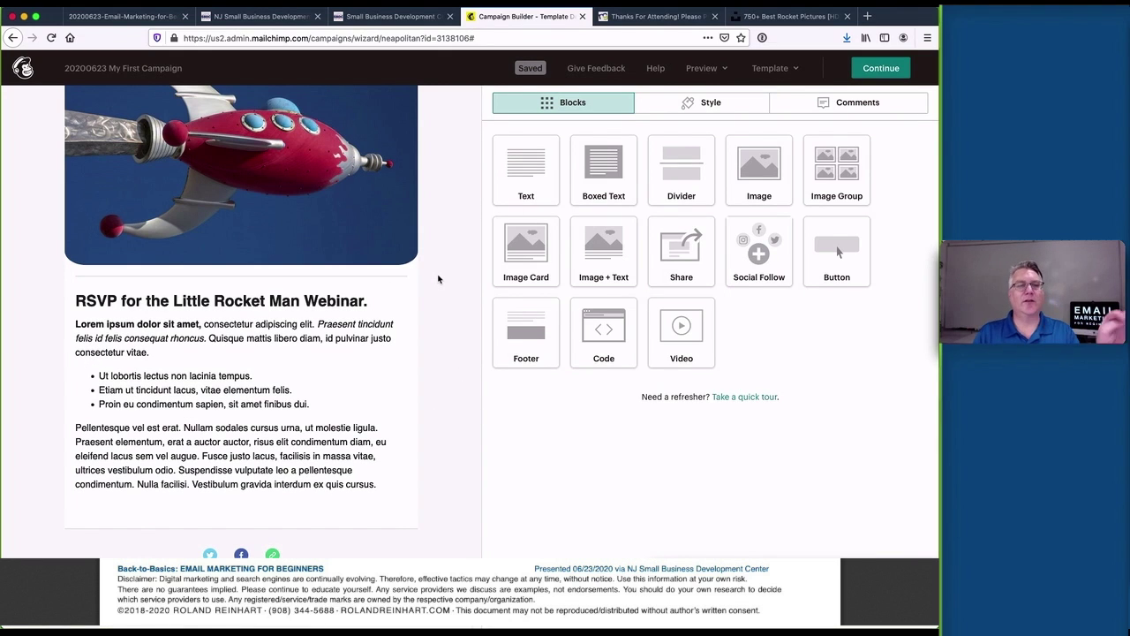
Make the divider line white (#ffffff) and give it 40 px top padding
{"action": "left_click", "coordinate": [345, 279]}
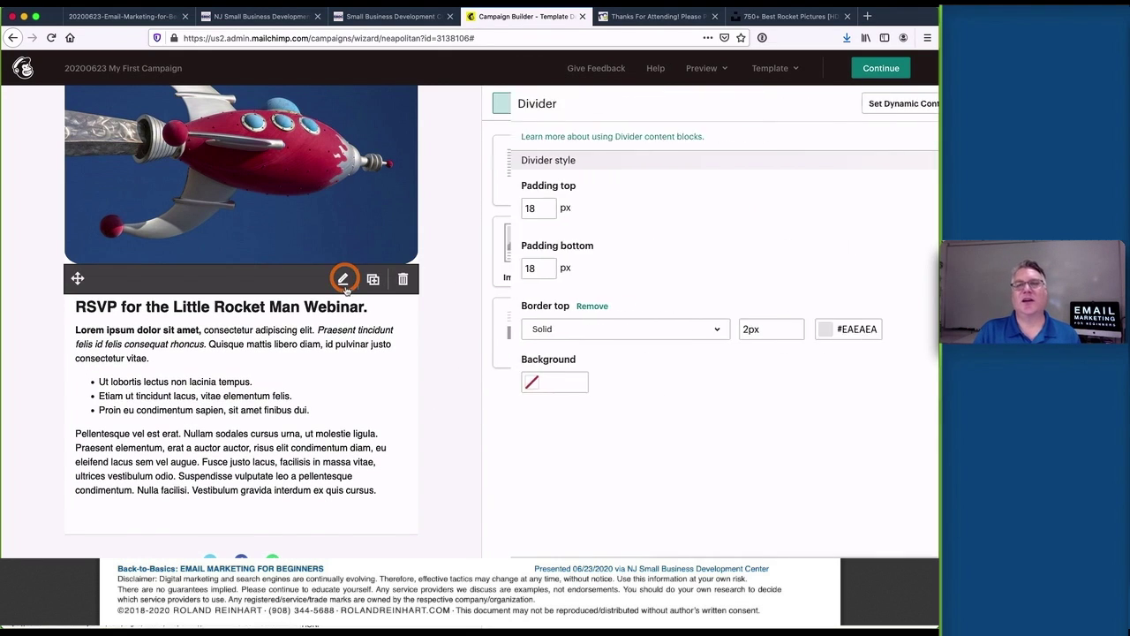
{"action": "left_click", "coordinate": [795, 330]}
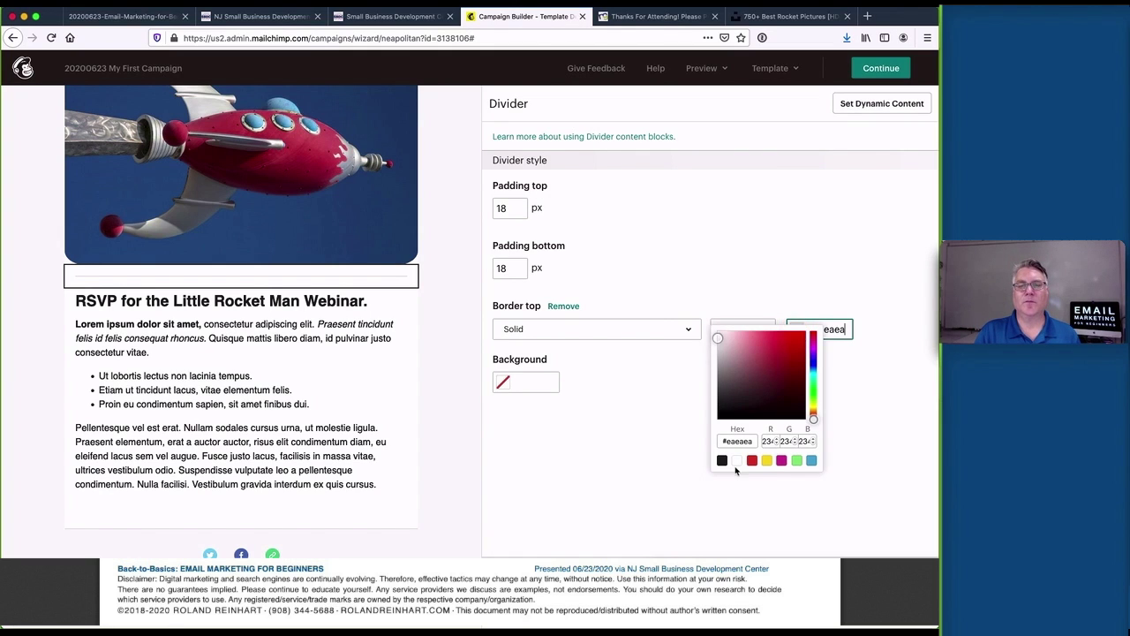
{"action": "left_click", "coordinate": [736, 460]}
{"action": "left_click", "coordinate": [657, 416]}
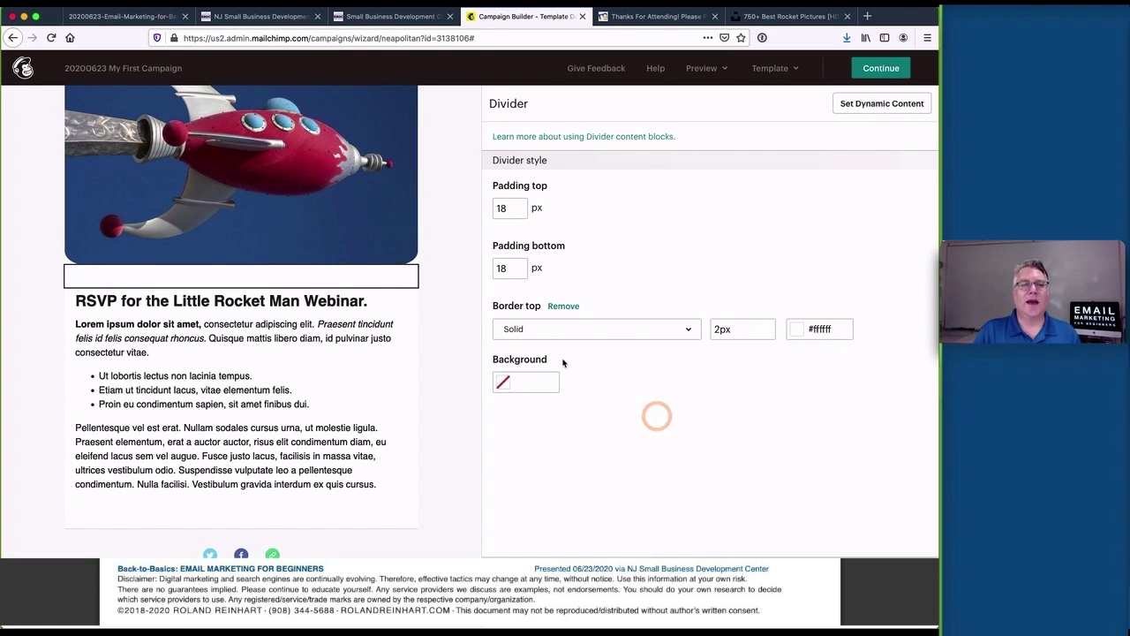
{"action": "left_click_drag", "start_coordinate": [512, 212], "coordinate": [493, 211]}
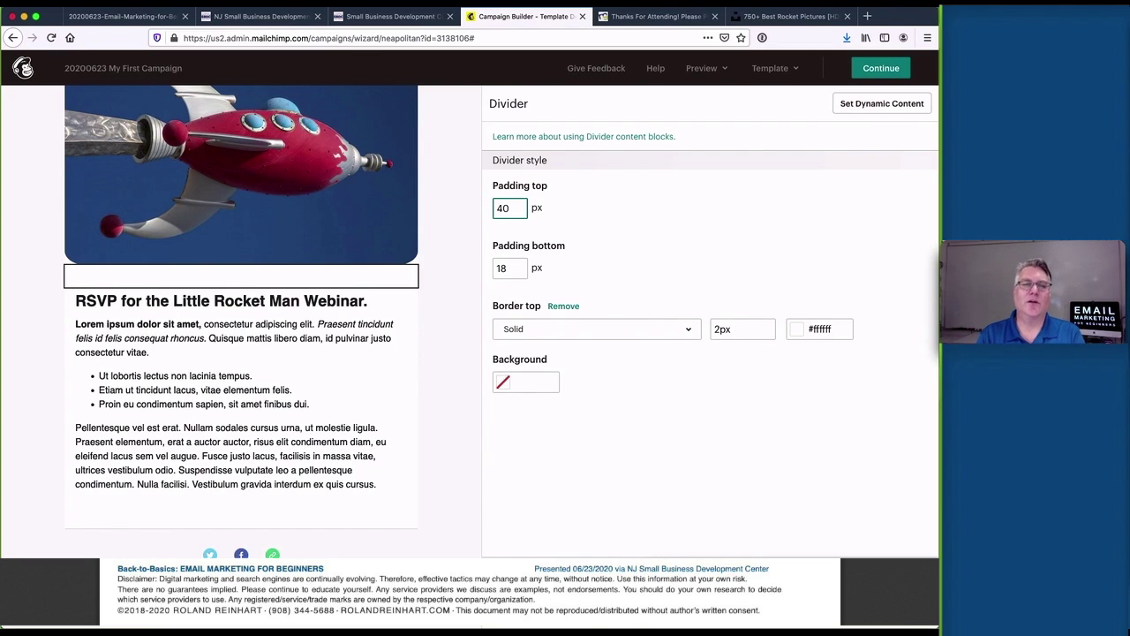
{"action": "key", "text": "Tab"}
{"action": "left_click", "coordinate": [578, 496]}
{"action": "right_click", "coordinate": [578, 496]}
{"action": "left_click", "coordinate": [464, 394]}
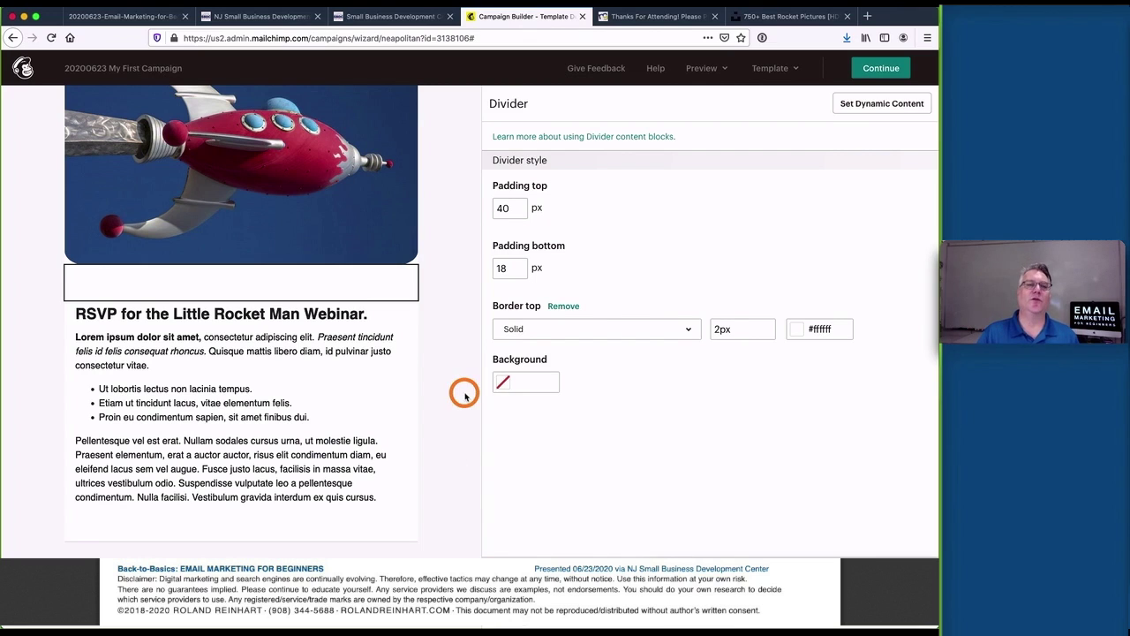
{"action": "left_click", "coordinate": [460, 497]}
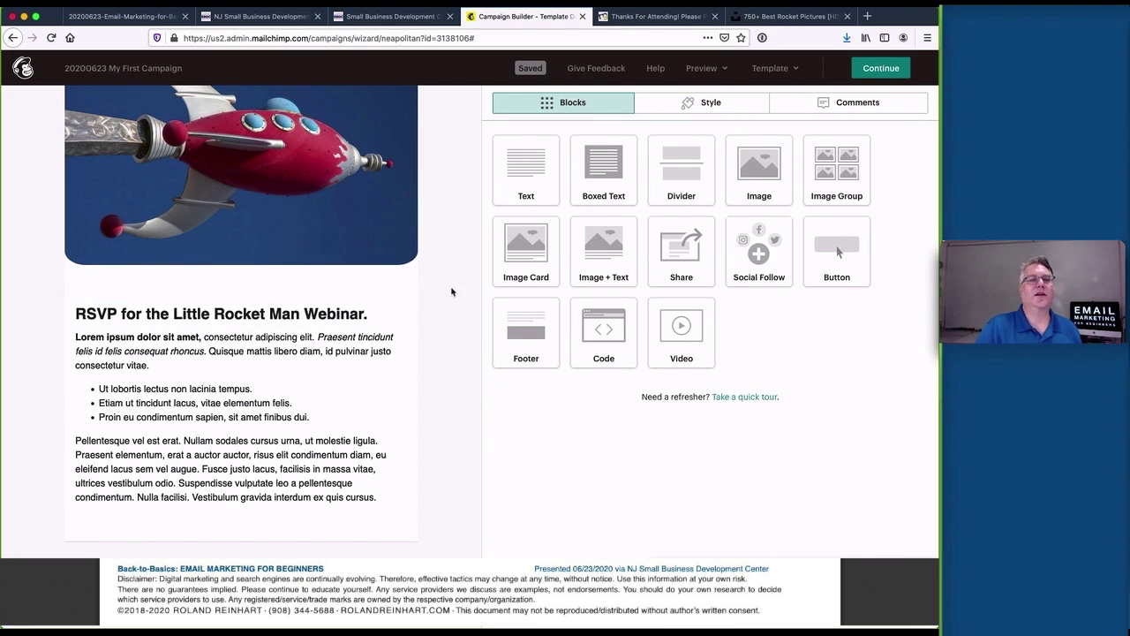
Add a Buy Now button block below the body text
{"action": "scroll", "coordinate": [449, 370], "scroll_direction": "down", "scroll_amount": 2}
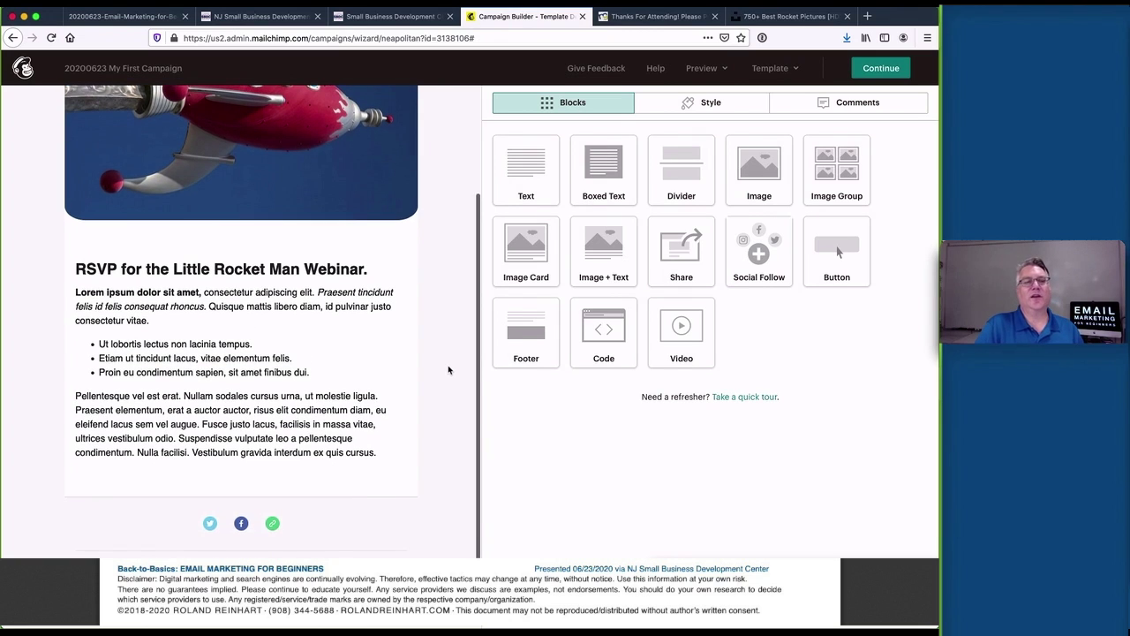
{"action": "scroll", "coordinate": [440, 468], "scroll_direction": "up", "scroll_amount": 1}
{"action": "scroll", "coordinate": [440, 468], "scroll_direction": "down", "scroll_amount": 1}
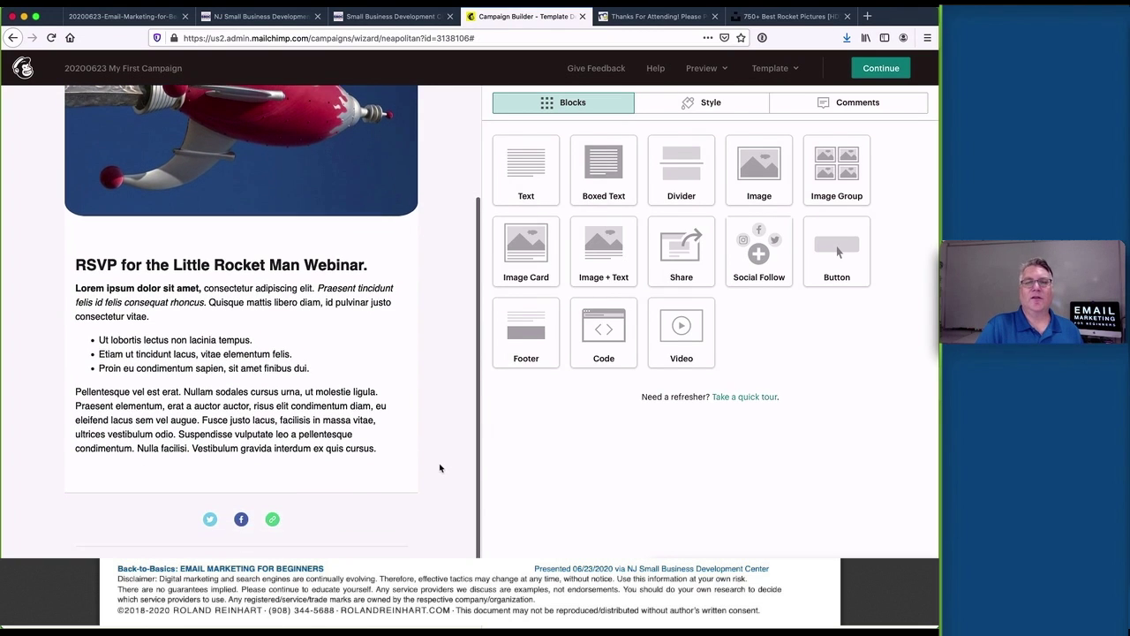
{"action": "left_click", "coordinate": [827, 249]}
{"action": "left_click_drag", "start_coordinate": [827, 249], "coordinate": [344, 446]}
{"action": "scroll", "coordinate": [470, 376], "scroll_direction": "down", "scroll_amount": 2}
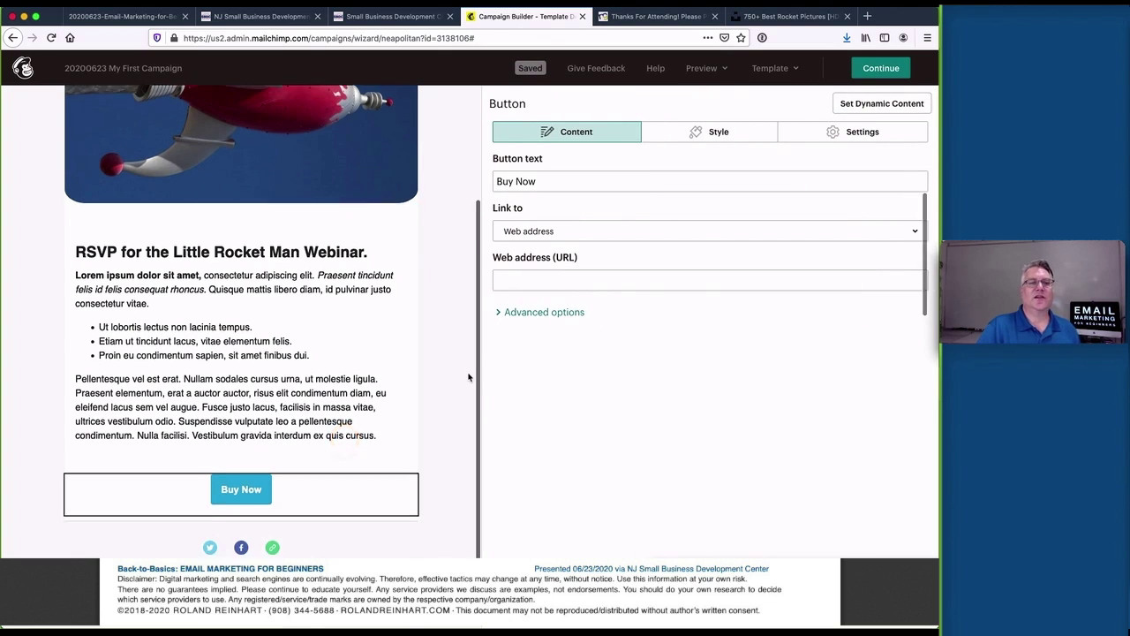
{"action": "left_click", "coordinate": [592, 282]}
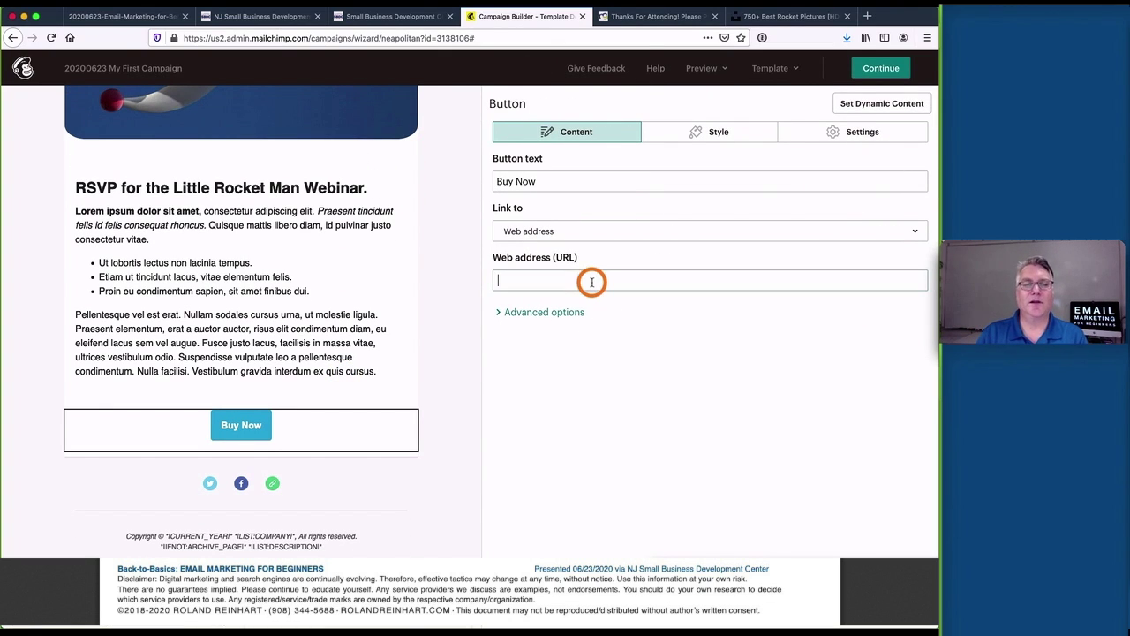
{"action": "type", "text": "https://thankyoufeedback.com"}
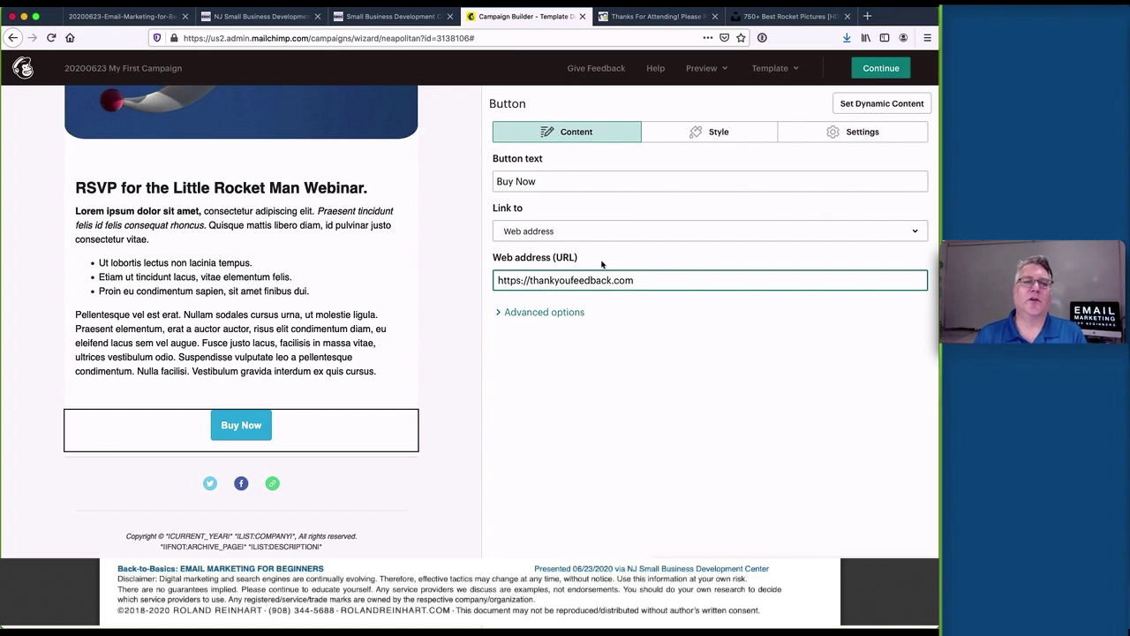
{"action": "triple_click", "coordinate": [572, 183]}
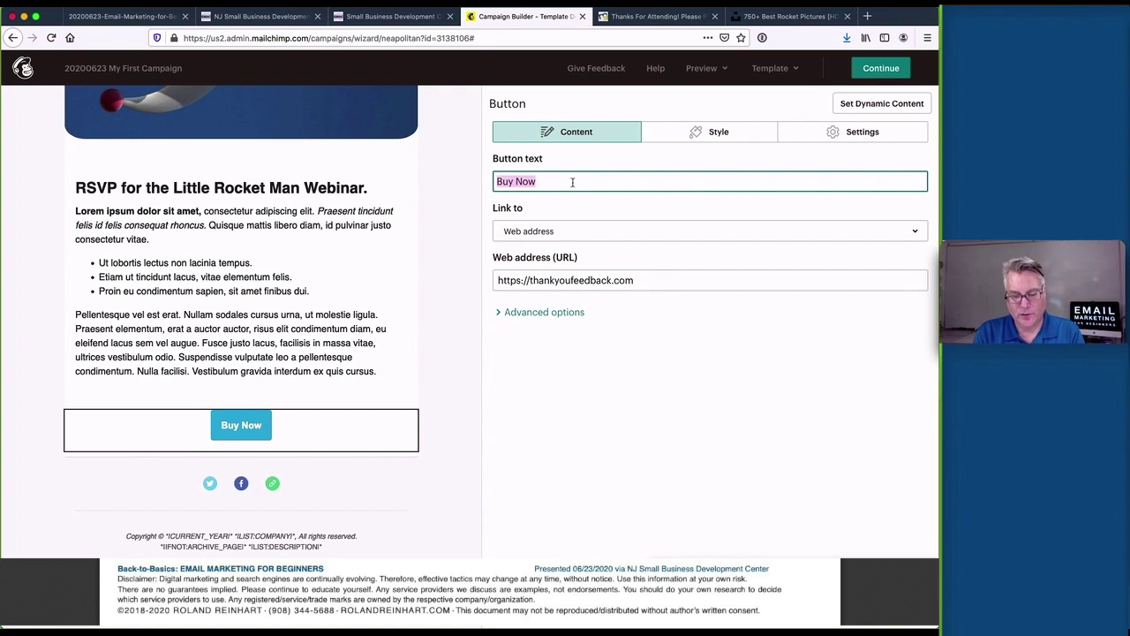
{"action": "type", "text": "RSVP"}
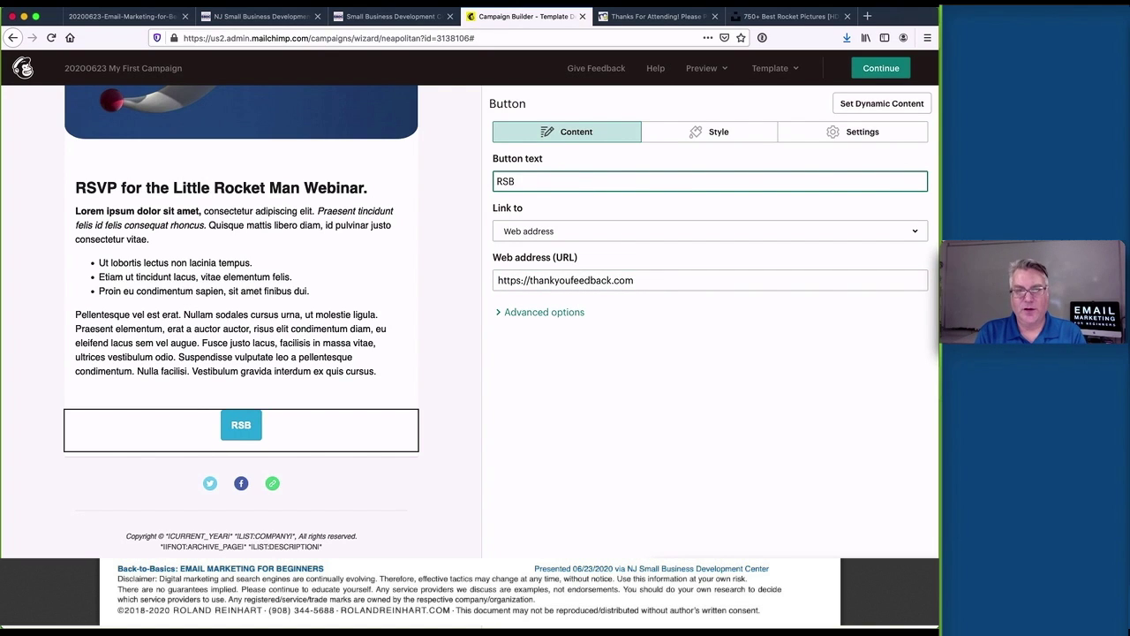
{"action": "type", "text": " FOR THE"}
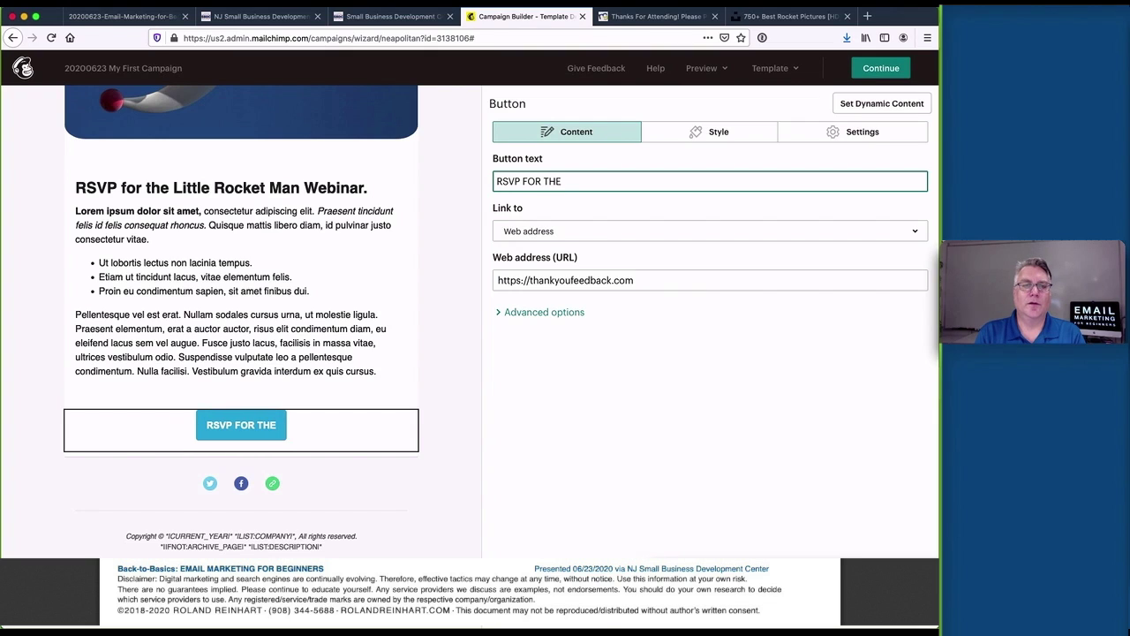
{"action": "key", "text": "BackSpace"}
{"action": "type", "text": "IS IMPOR"}
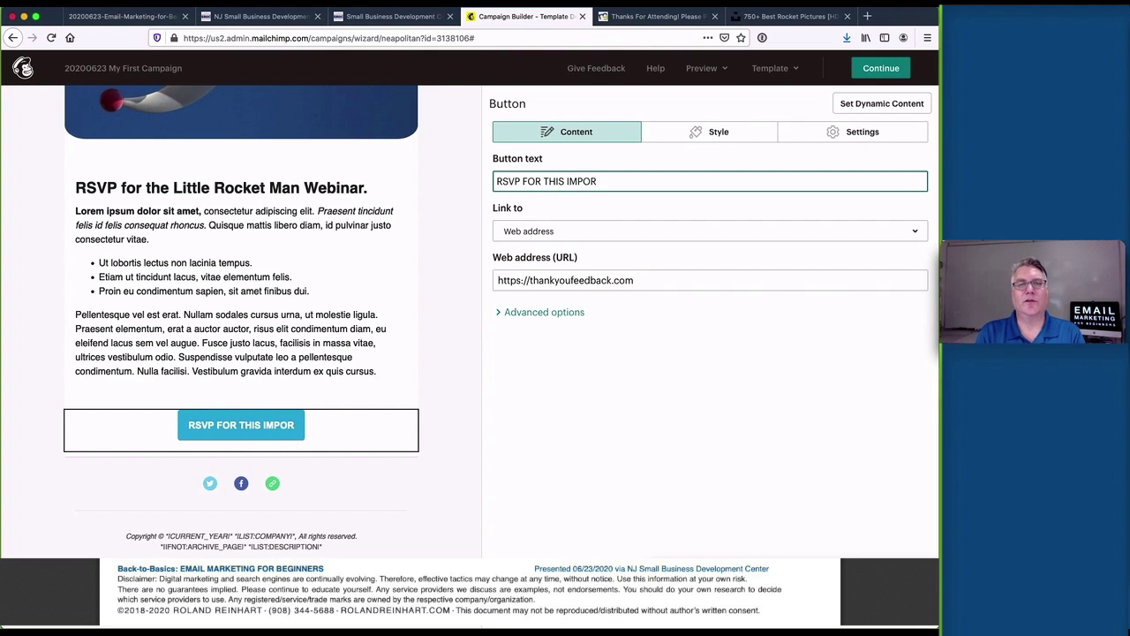
{"action": "type", "text": "TANT WEBINAR"}
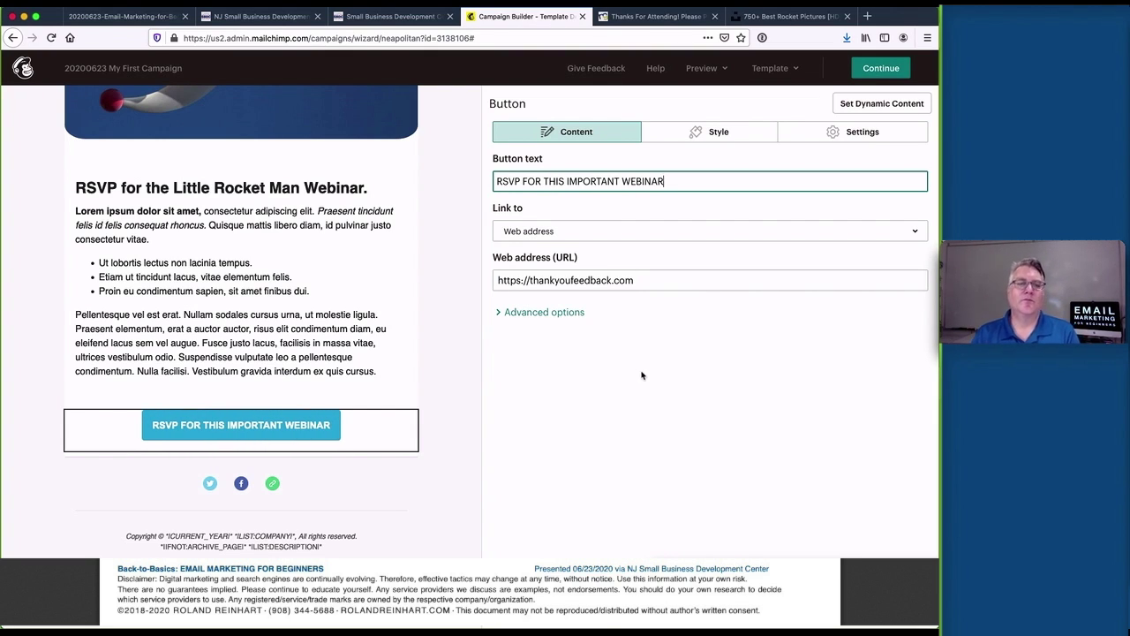
{"action": "left_click", "coordinate": [641, 375]}
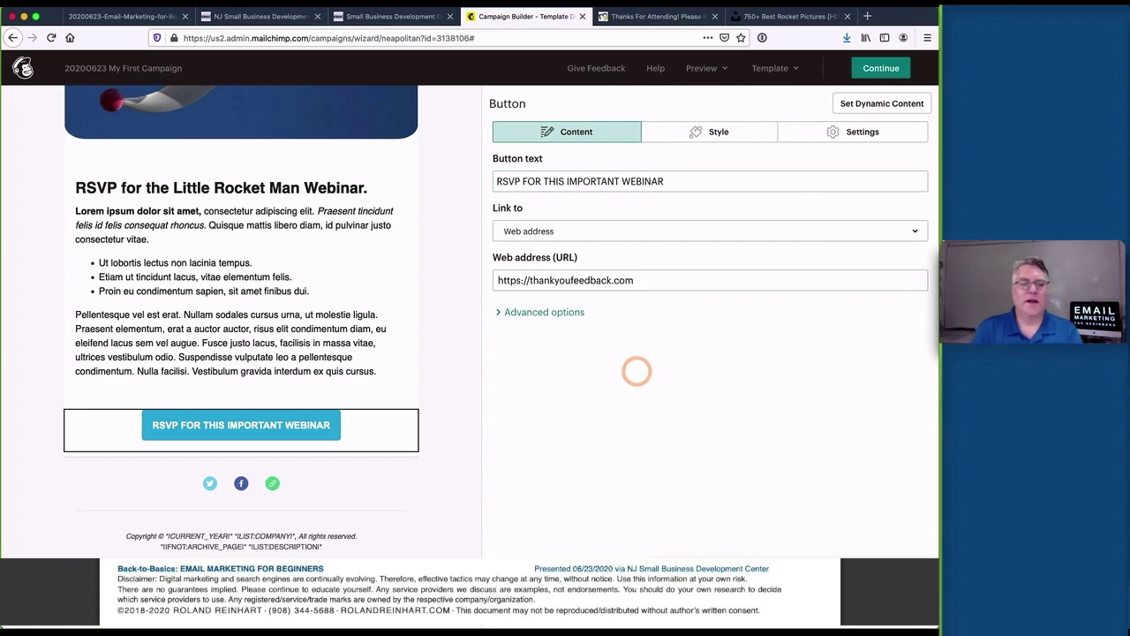
{"action": "left_click_drag", "start_coordinate": [479, 419], "coordinate": [478, 419]}
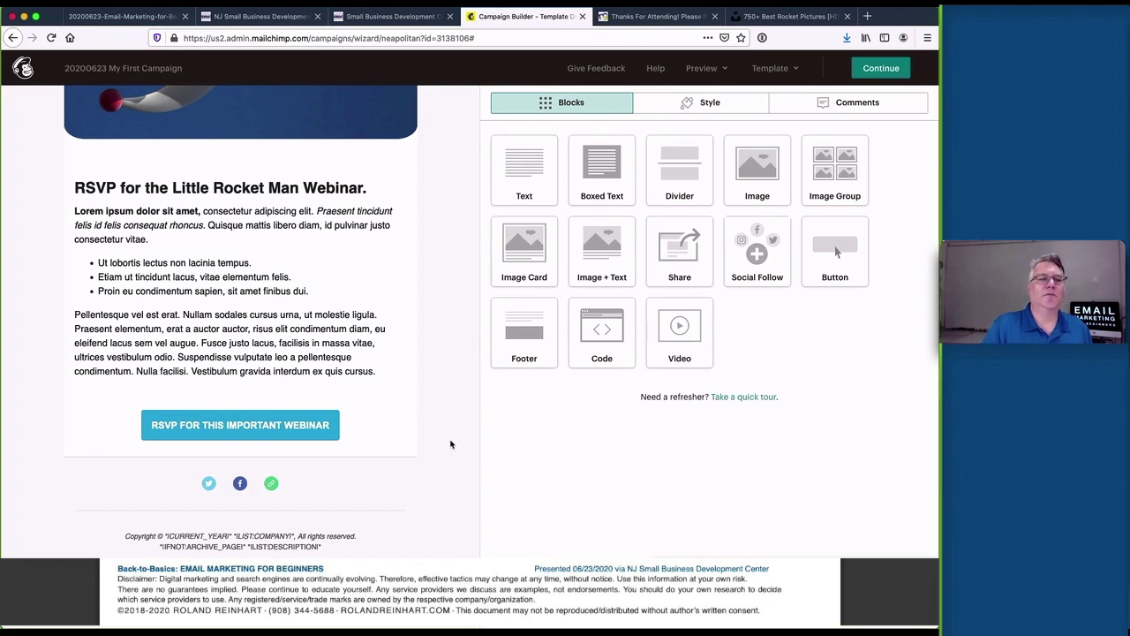
Make the button background green #89d085 and round its corners more
{"action": "left_click", "coordinate": [343, 425]}
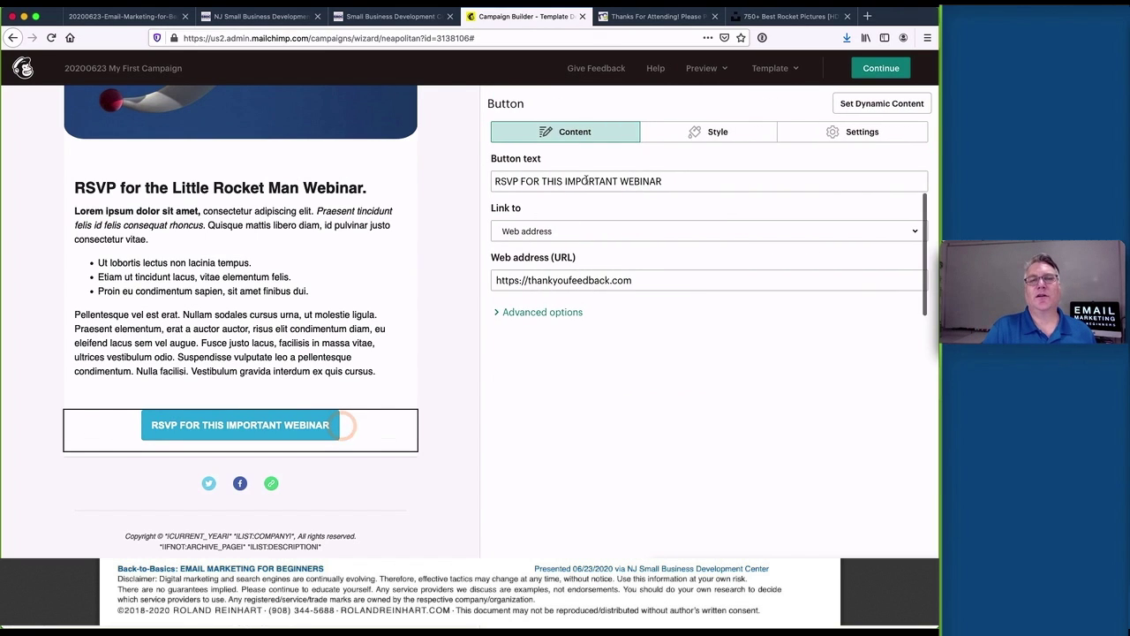
{"action": "left_click", "coordinate": [738, 133]}
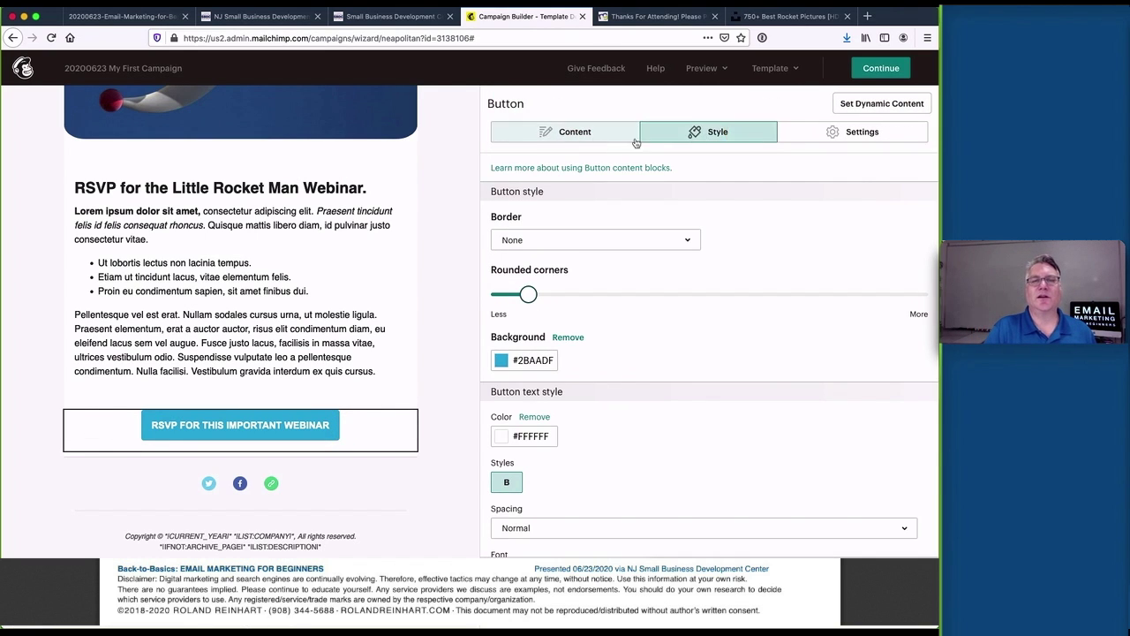
{"action": "left_click", "coordinate": [502, 359]}
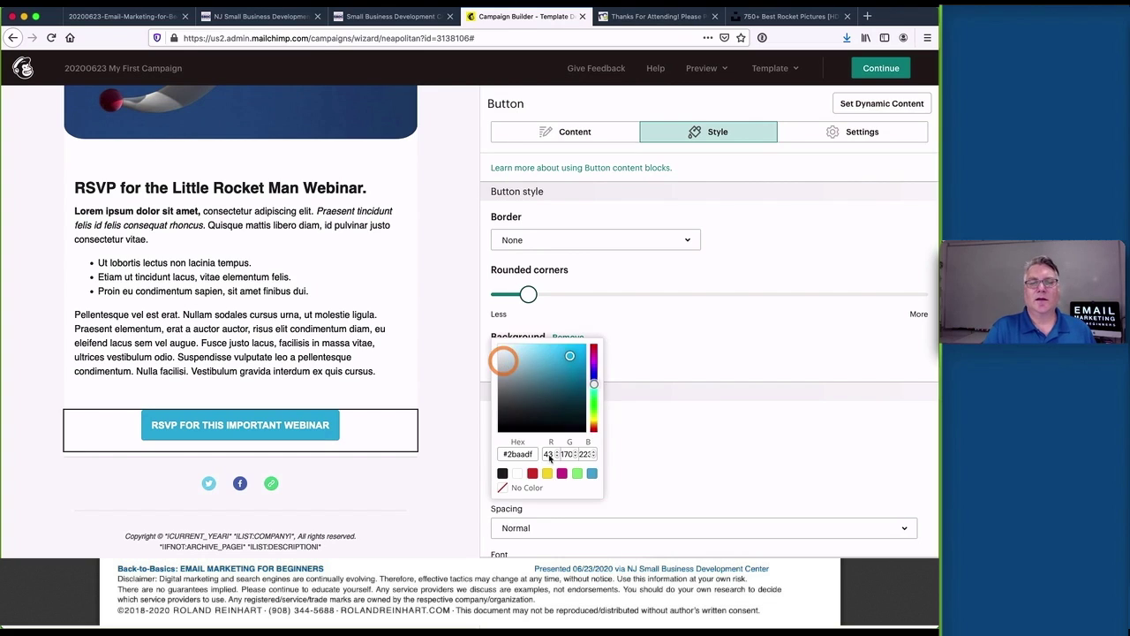
{"action": "left_click", "coordinate": [578, 478]}
{"action": "left_click", "coordinate": [670, 350]}
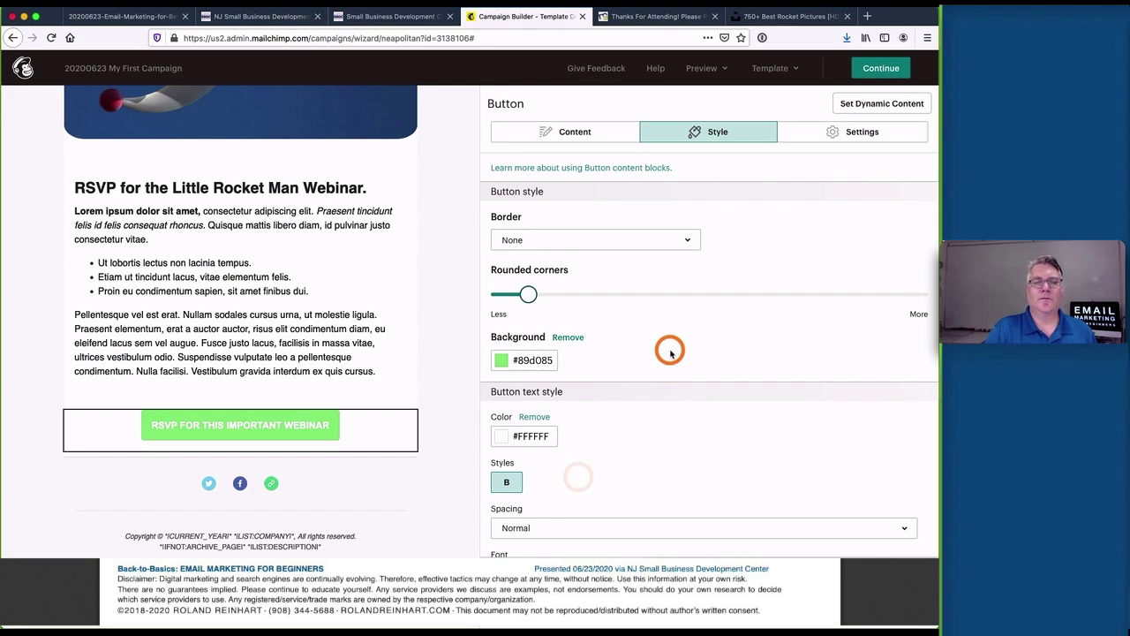
{"action": "left_click_drag", "start_coordinate": [528, 294], "coordinate": [572, 294]}
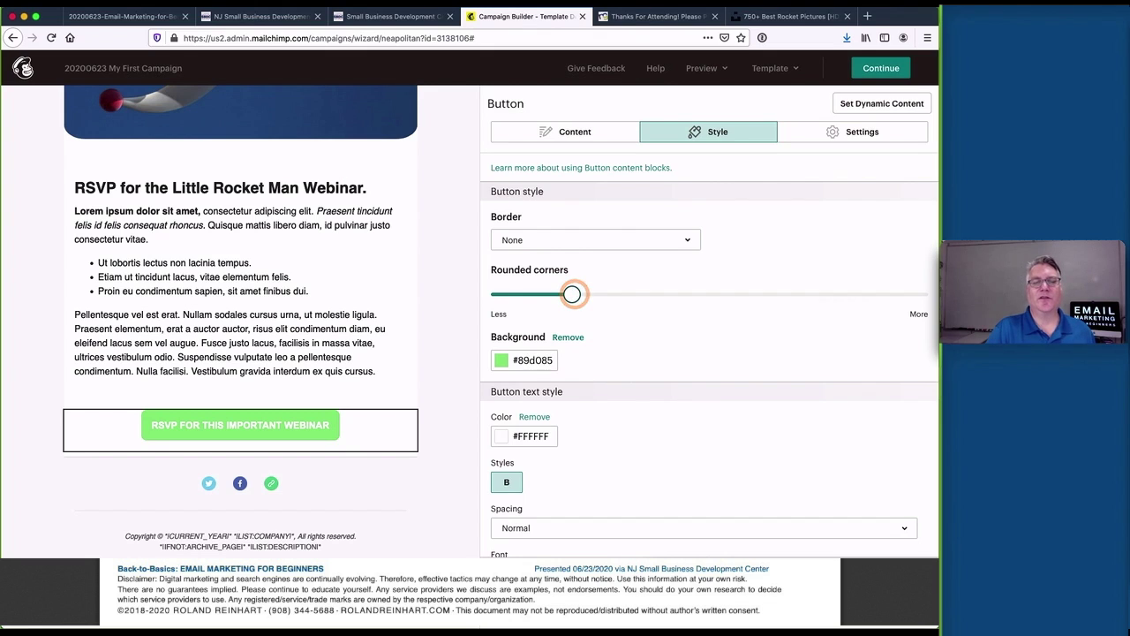
{"action": "left_click", "coordinate": [450, 438]}
Review the Social Follow links without changing them, then bring up the Preview options
{"action": "scroll", "coordinate": [454, 440], "scroll_direction": "up", "scroll_amount": 5}
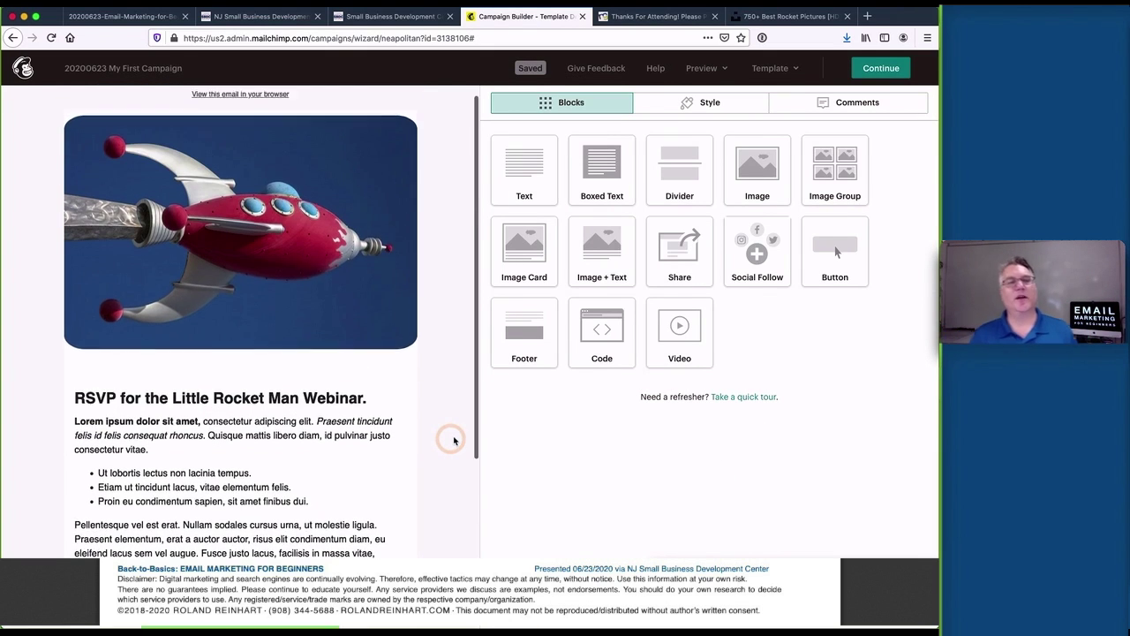
{"action": "scroll", "coordinate": [454, 441], "scroll_direction": "down", "scroll_amount": 3}
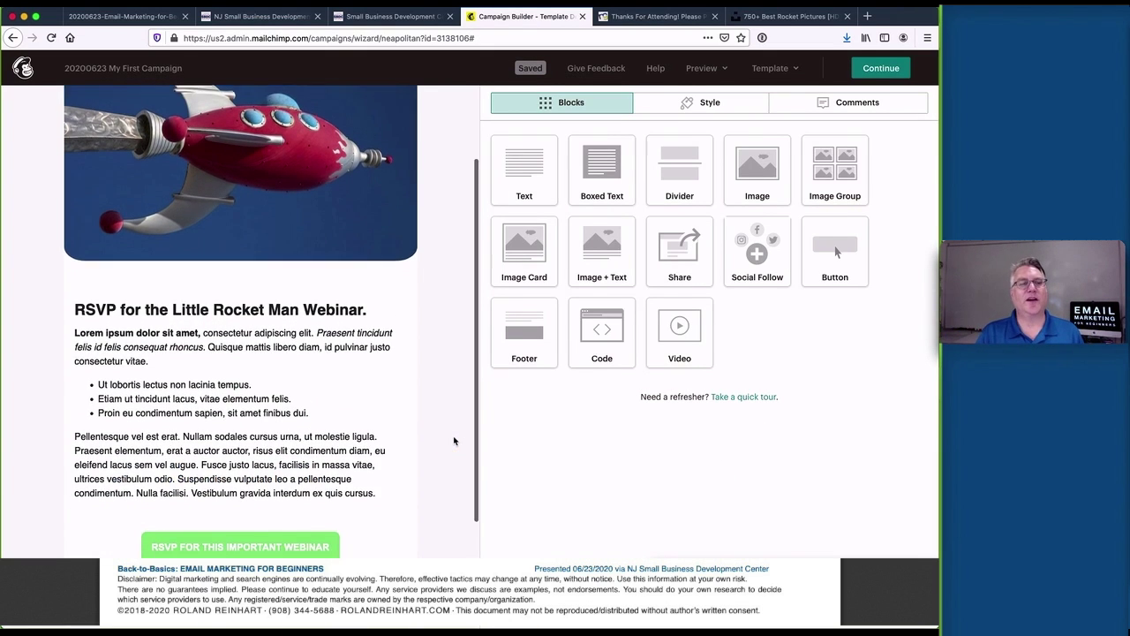
{"action": "scroll", "coordinate": [454, 441], "scroll_direction": "down", "scroll_amount": 1}
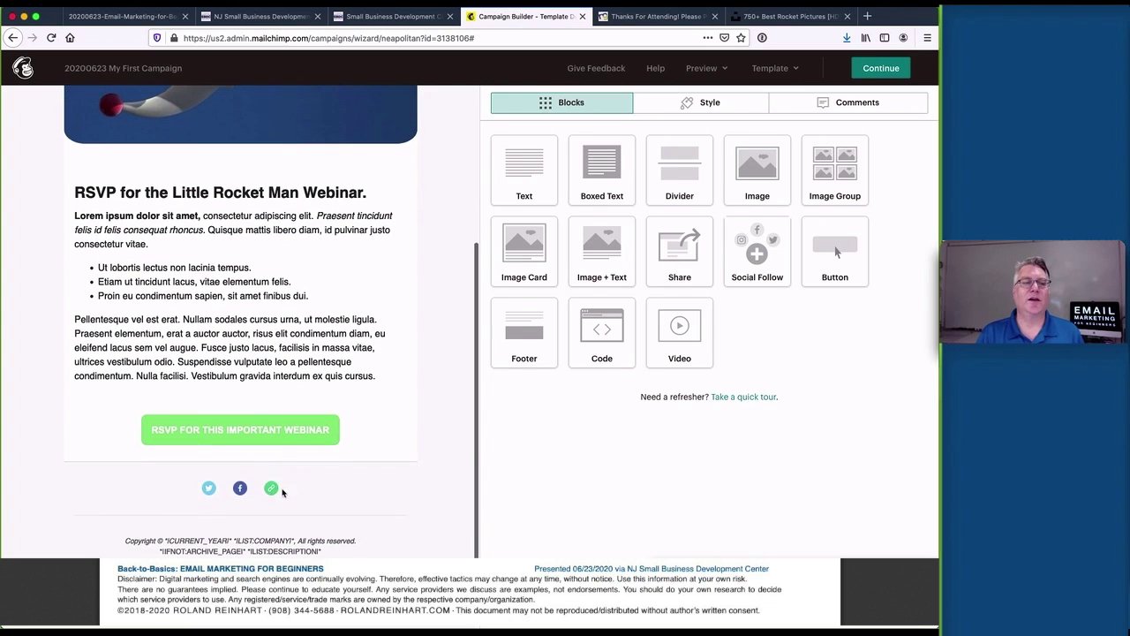
{"action": "left_click", "coordinate": [344, 477]}
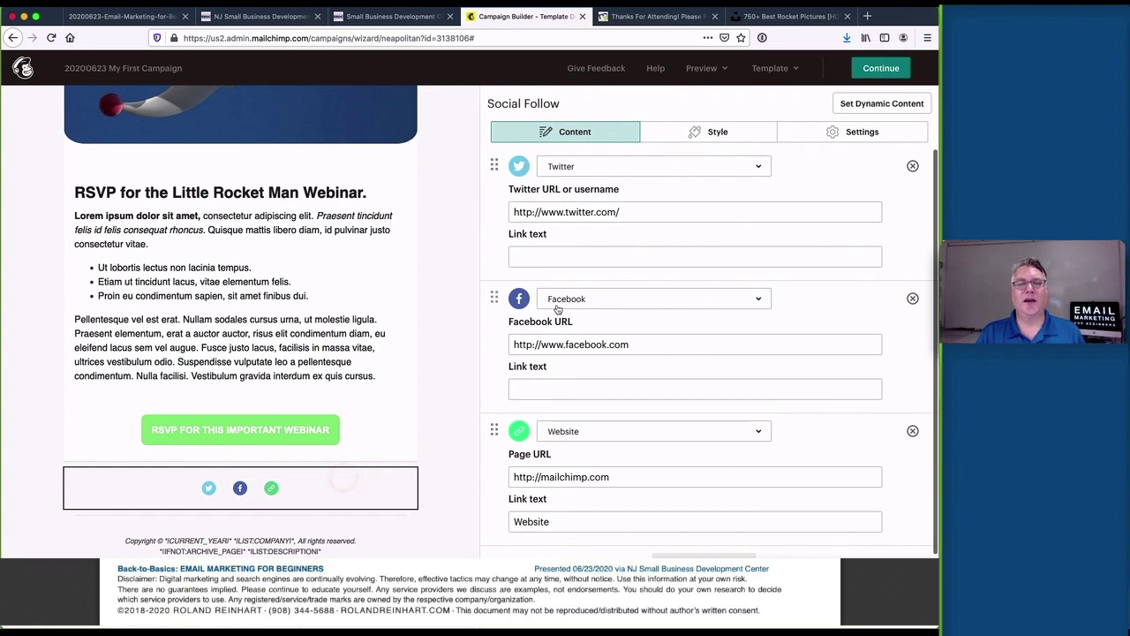
{"action": "left_click", "coordinate": [667, 343]}
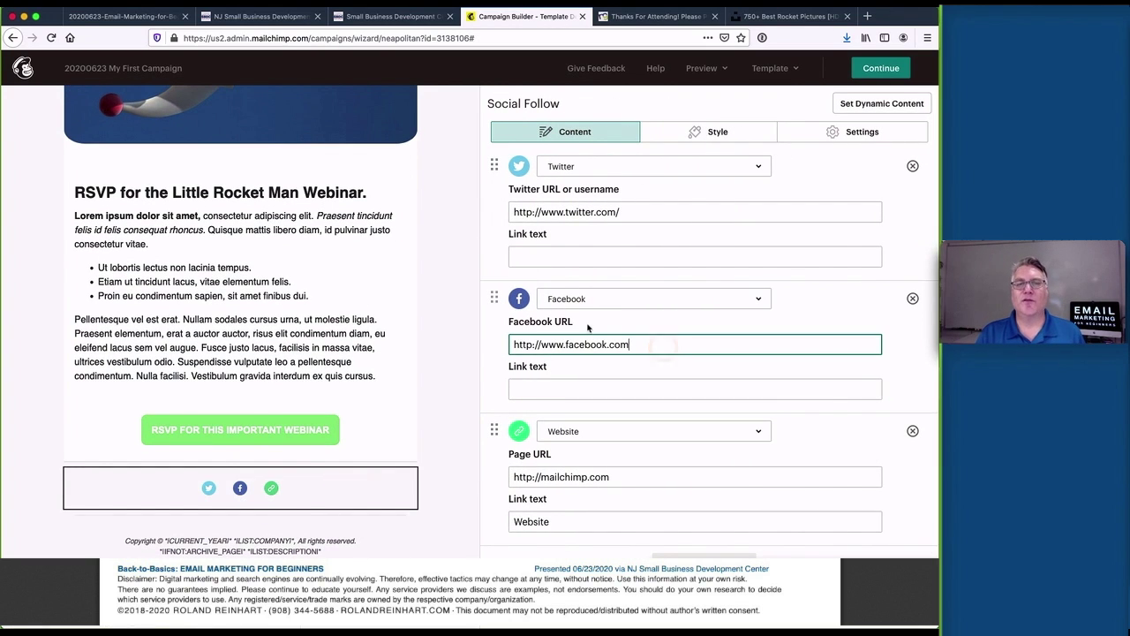
{"action": "left_click", "coordinate": [465, 399]}
{"action": "left_click", "coordinate": [444, 459]}
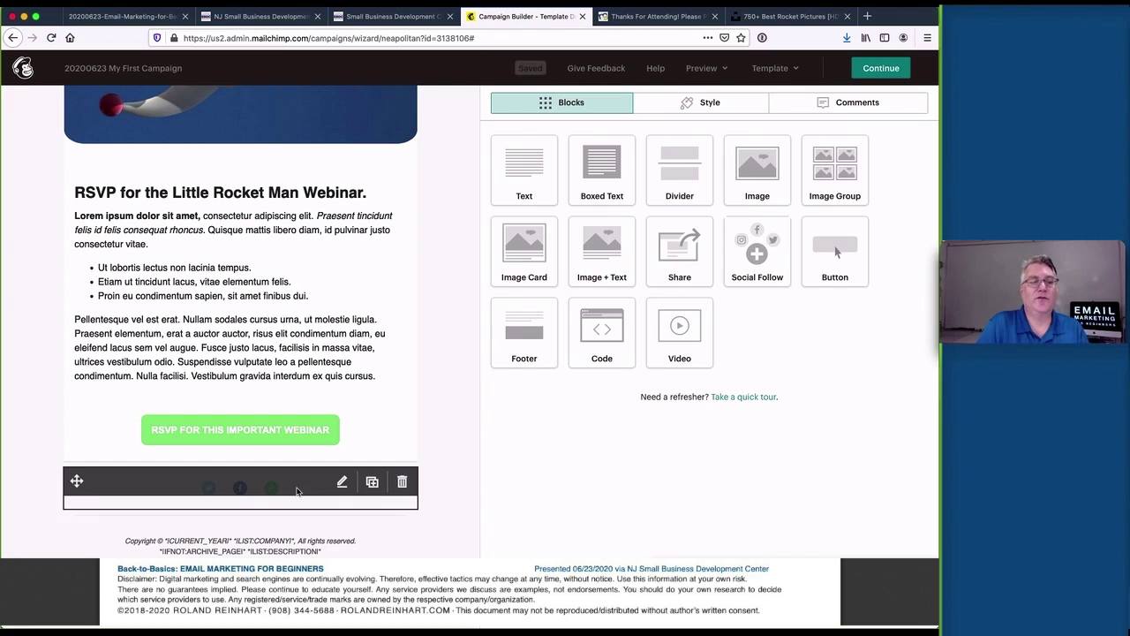
{"action": "scroll", "coordinate": [432, 487], "scroll_direction": "down", "scroll_amount": 1}
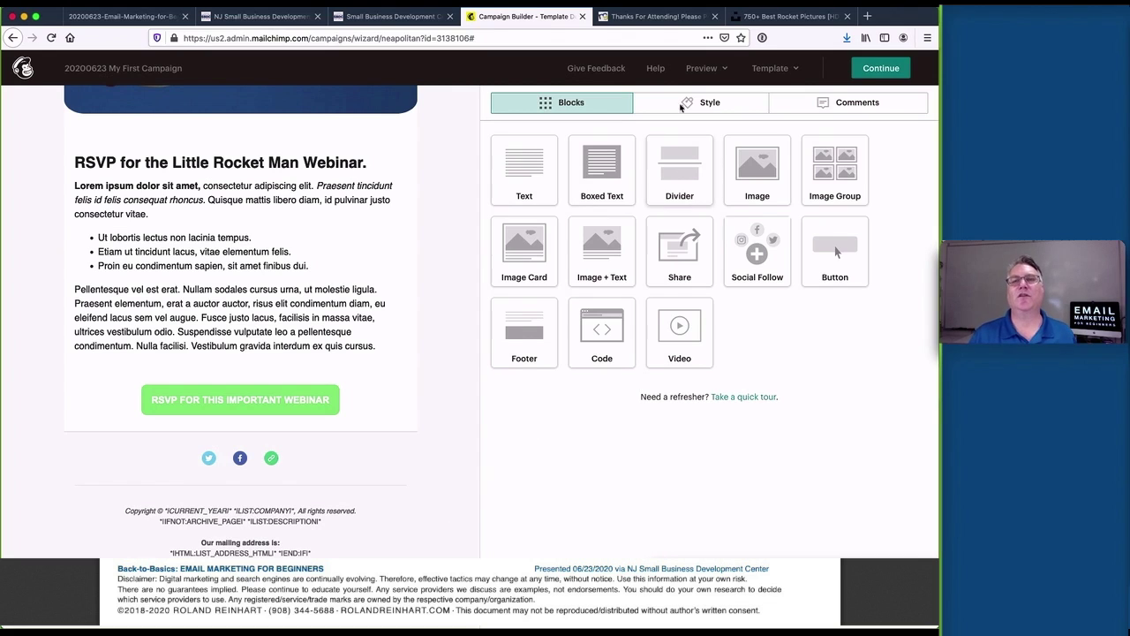
{"action": "left_click", "coordinate": [692, 71]}
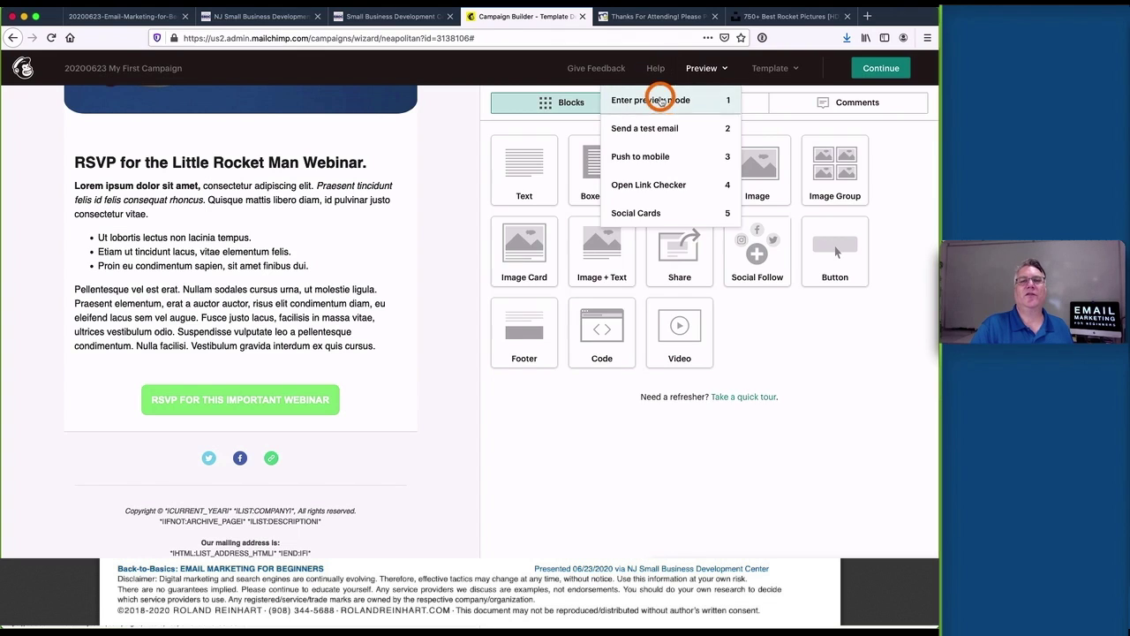
Enter Preview mode and scroll through the RSVP email at desktop width
{"action": "left_click", "coordinate": [651, 99]}
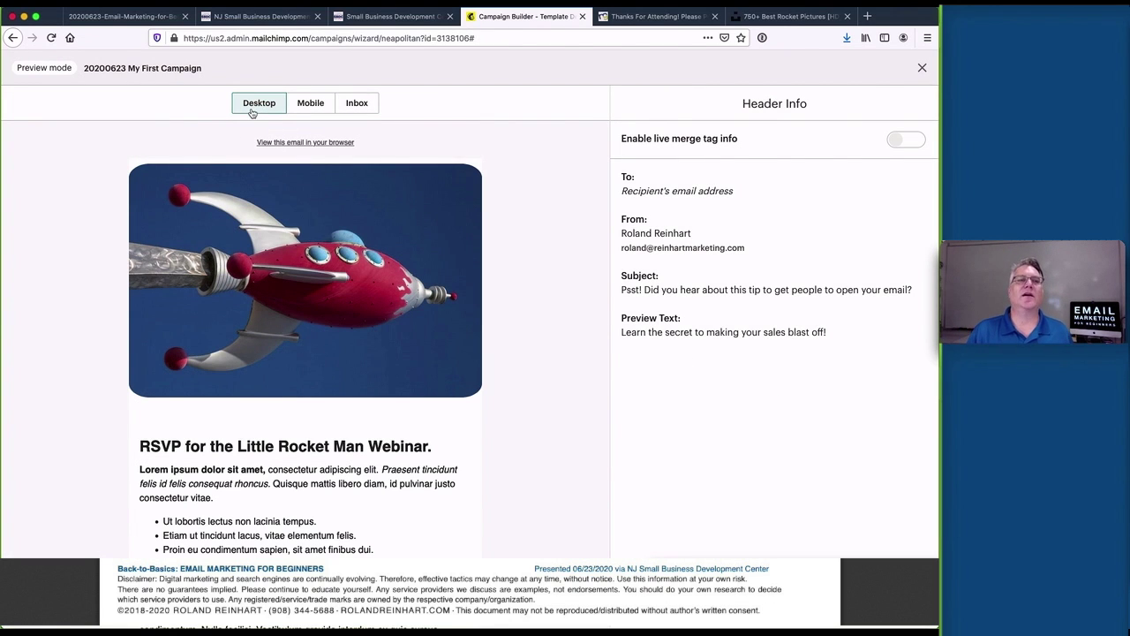
{"action": "scroll", "coordinate": [535, 189], "scroll_direction": "down", "scroll_amount": 2}
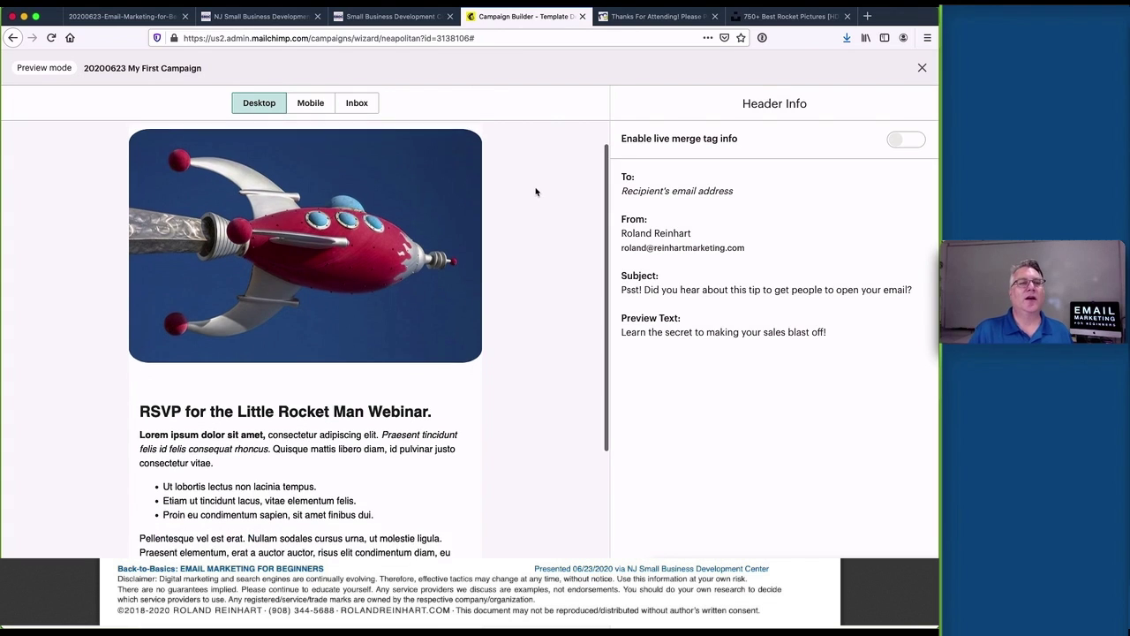
{"action": "scroll", "coordinate": [535, 191], "scroll_direction": "down", "scroll_amount": 3}
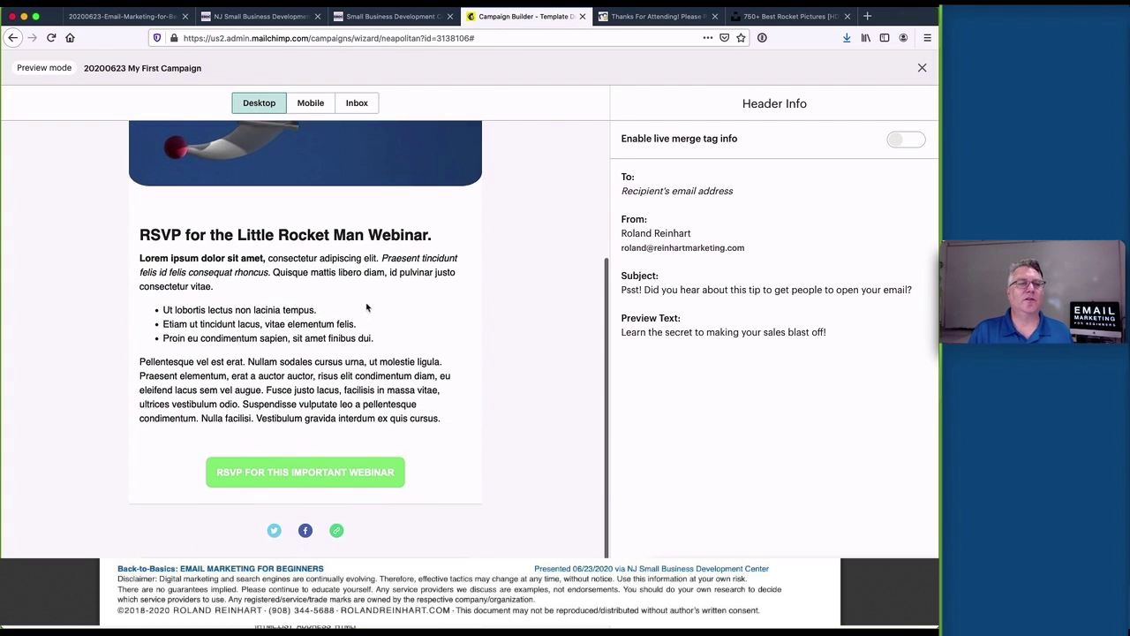
{"action": "scroll", "coordinate": [300, 255], "scroll_direction": "down", "scroll_amount": 2}
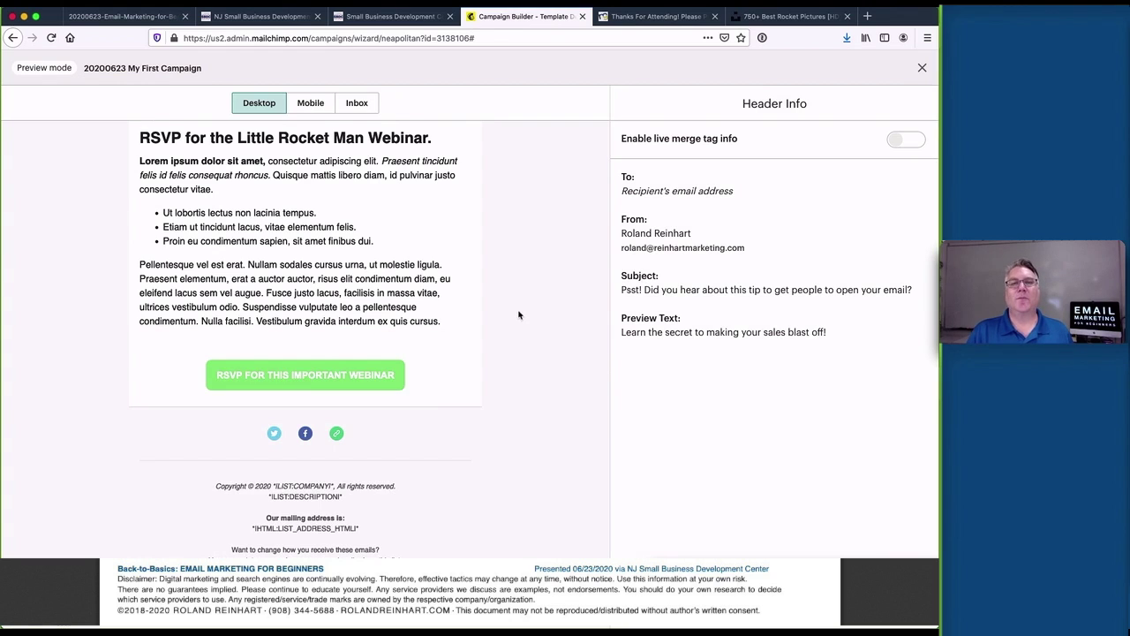
{"action": "scroll", "coordinate": [516, 318], "scroll_direction": "up", "scroll_amount": 2}
{"action": "scroll", "coordinate": [511, 318], "scroll_direction": "up", "scroll_amount": 2}
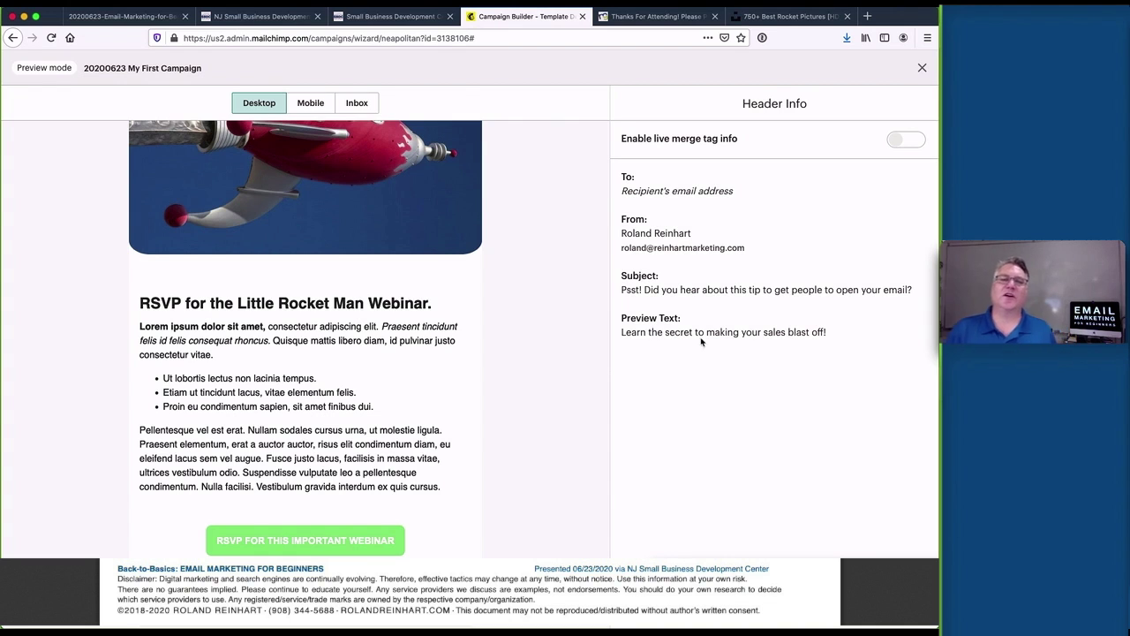
{"action": "scroll", "coordinate": [543, 345], "scroll_direction": "down", "scroll_amount": 4}
{"action": "scroll", "coordinate": [542, 345], "scroll_direction": "up", "scroll_amount": 8}
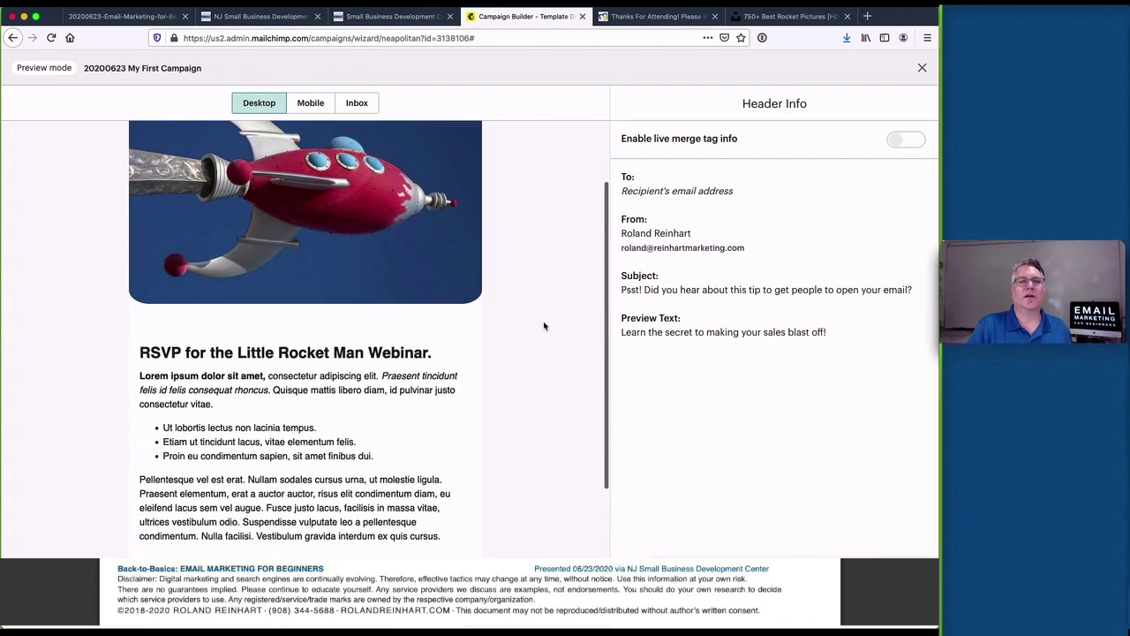
Switch to the Mobile preview, scroll to the footer and back, then exit preview
{"action": "left_click", "coordinate": [318, 105]}
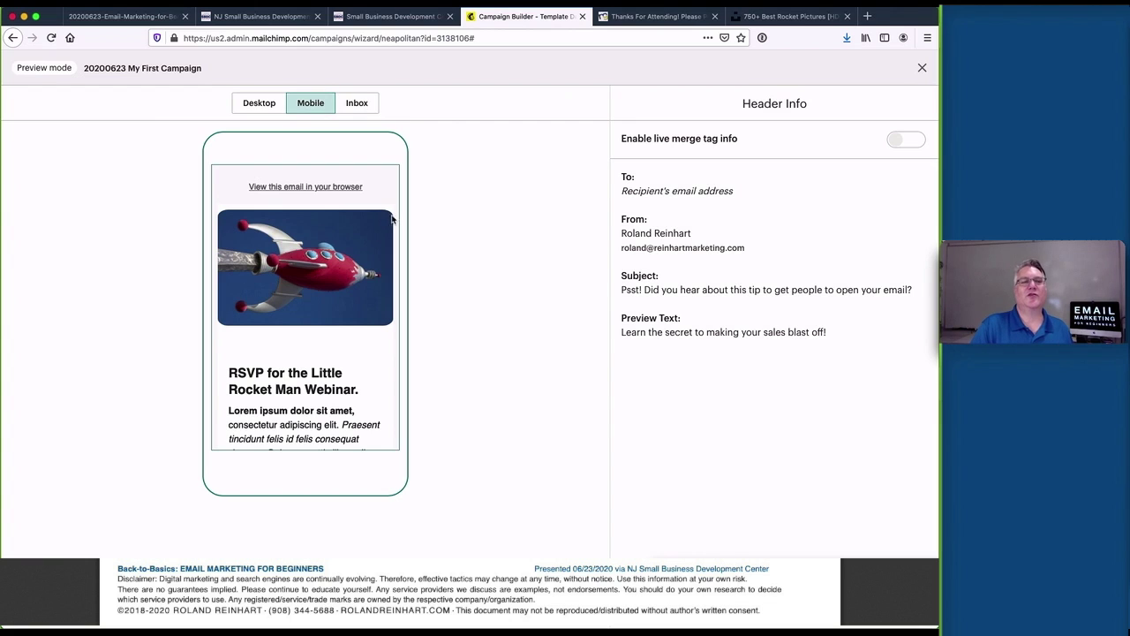
{"action": "scroll", "coordinate": [367, 251], "scroll_direction": "down", "scroll_amount": 3}
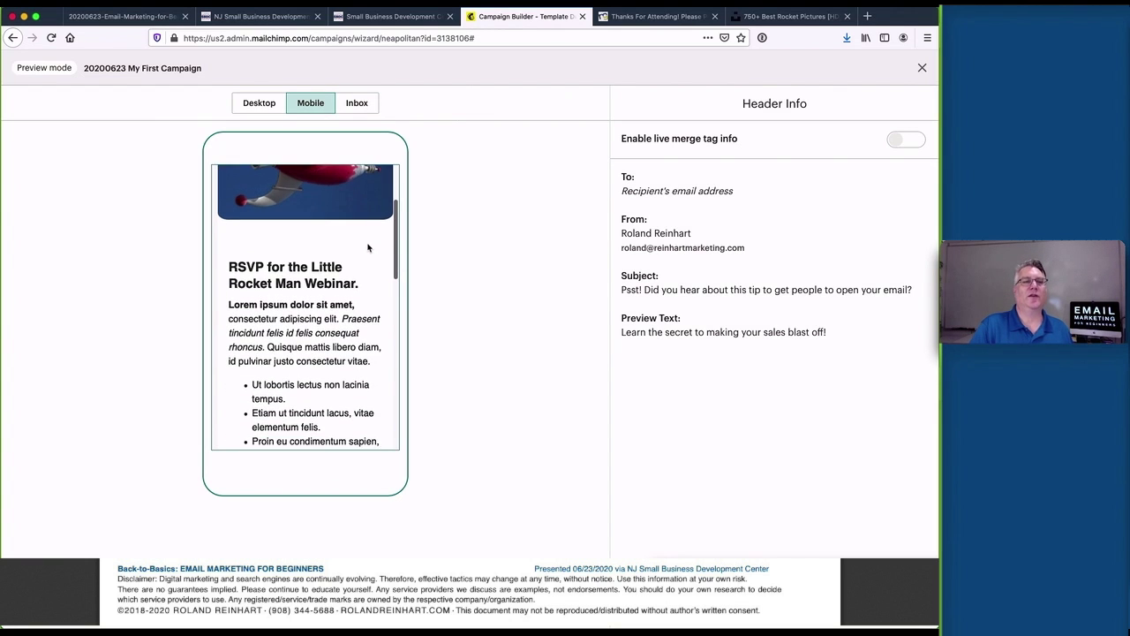
{"action": "scroll", "coordinate": [368, 247], "scroll_direction": "down", "scroll_amount": 2}
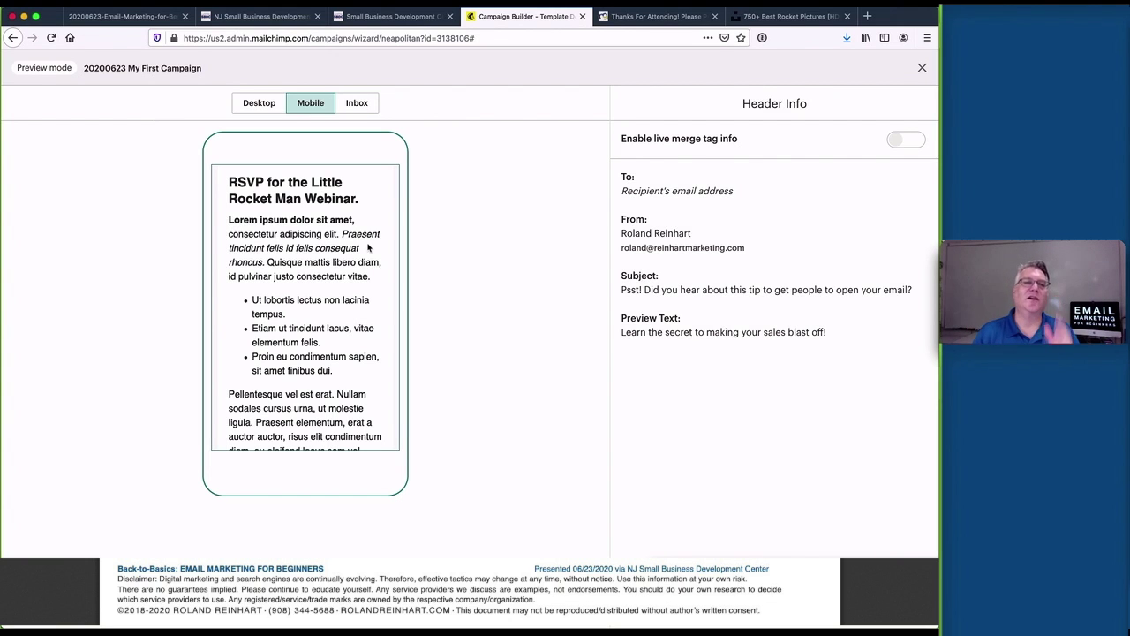
{"action": "scroll", "coordinate": [371, 249], "scroll_direction": "down", "scroll_amount": 5}
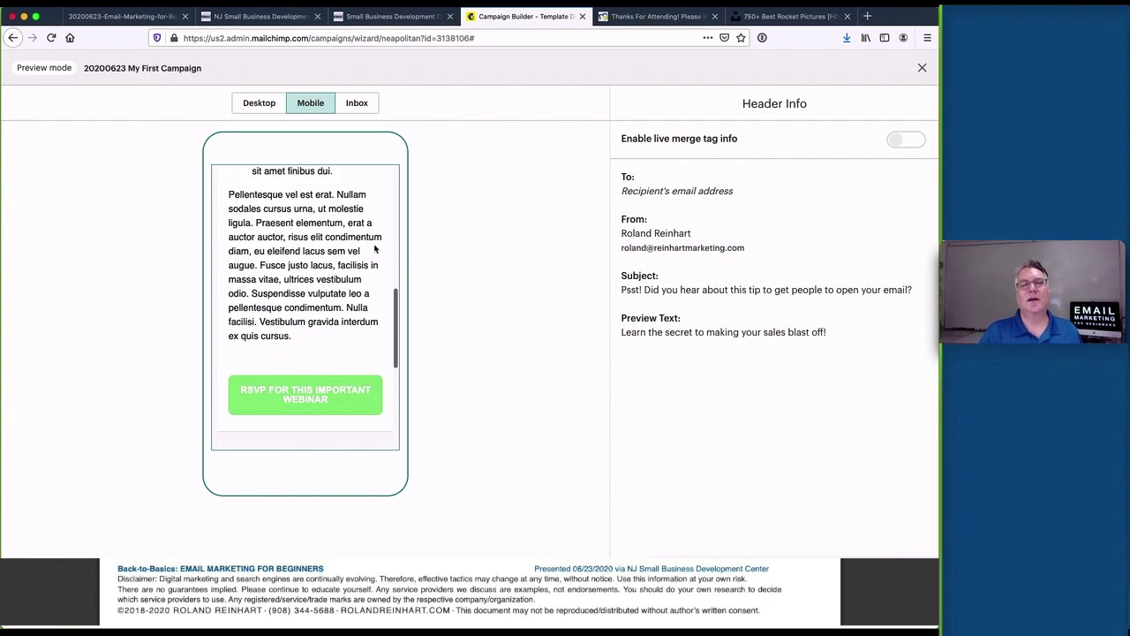
{"action": "scroll", "coordinate": [374, 249], "scroll_direction": "down", "scroll_amount": 3}
{"action": "scroll", "coordinate": [375, 249], "scroll_direction": "up", "scroll_amount": 10}
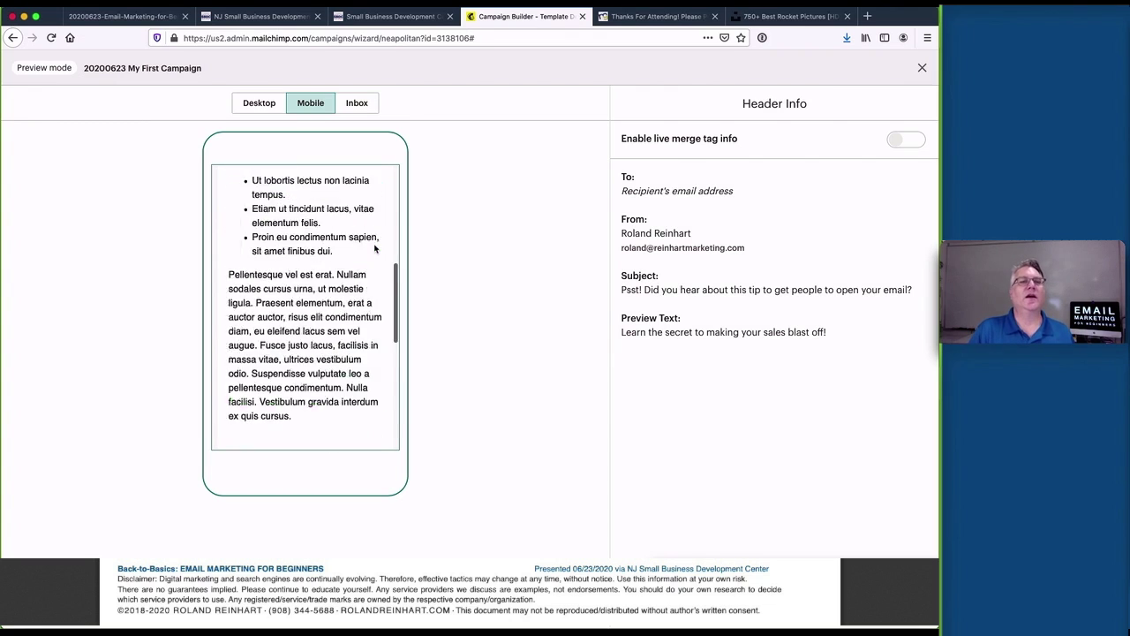
{"action": "scroll", "coordinate": [374, 248], "scroll_direction": "up", "scroll_amount": 1}
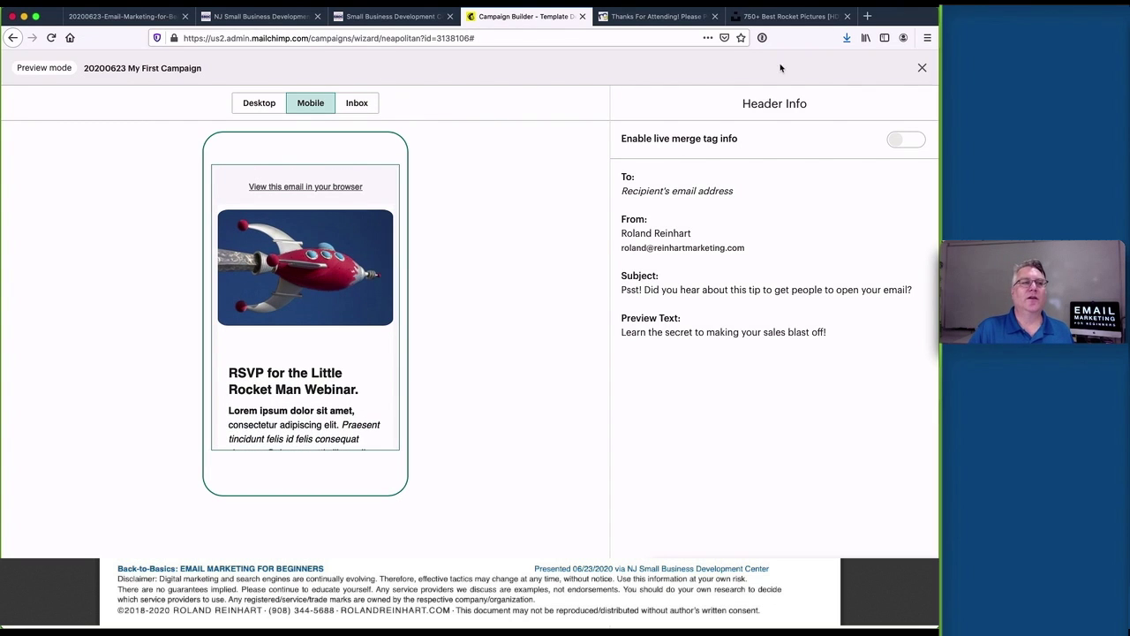
{"action": "left_click", "coordinate": [922, 67]}
Dismiss the preview and test options and Continue to the 20200623 My First Campaign checklist
{"action": "left_click", "coordinate": [717, 71]}
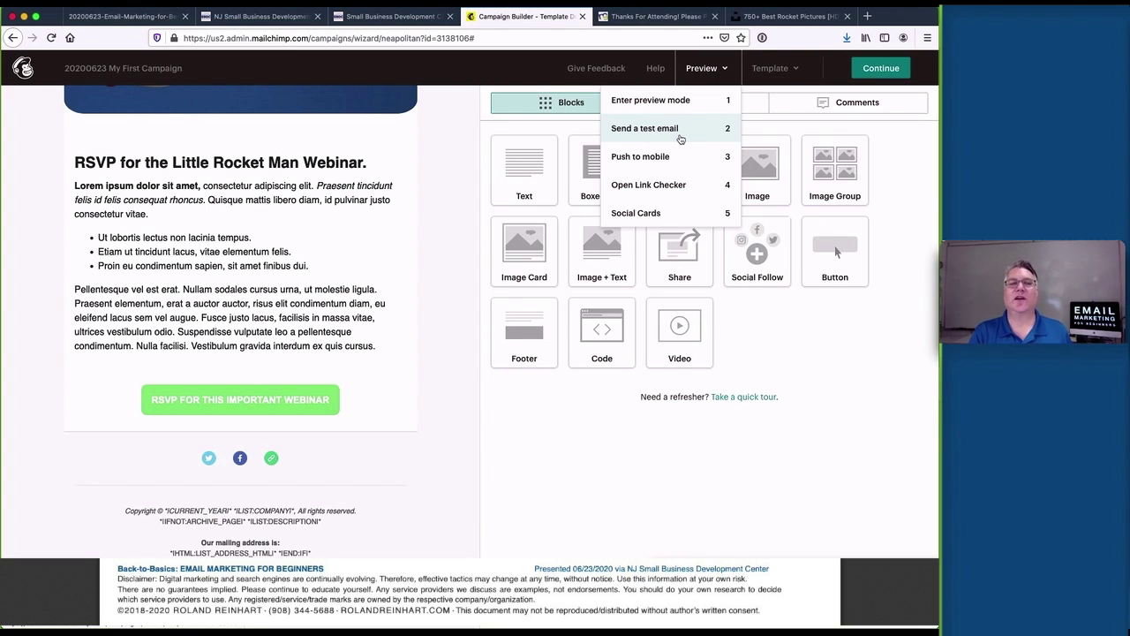
{"action": "left_click", "coordinate": [429, 164]}
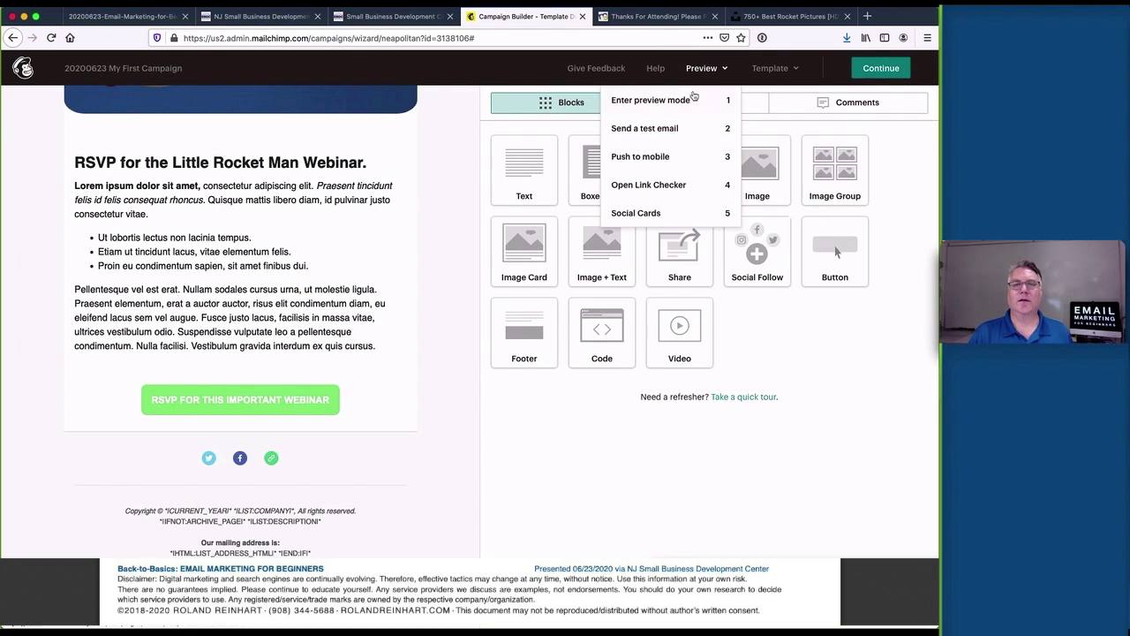
{"action": "left_click", "coordinate": [460, 137]}
{"action": "left_click", "coordinate": [871, 68]}
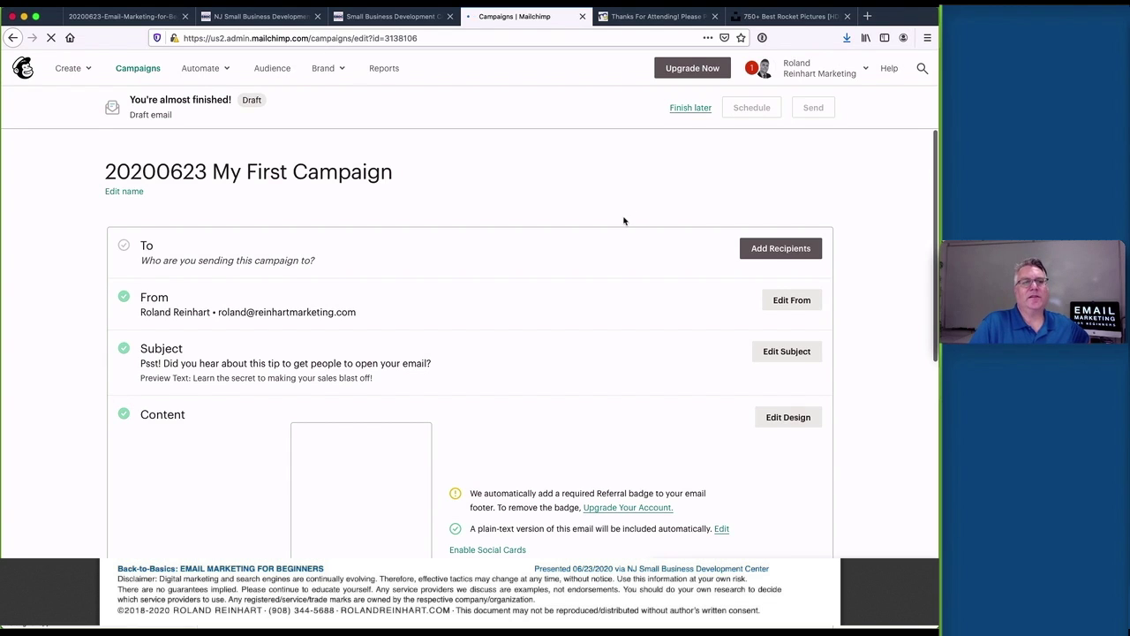
Scroll to the Content section and highlight the automatic plain-text version note
{"action": "scroll", "coordinate": [624, 221], "scroll_direction": "down", "scroll_amount": 2}
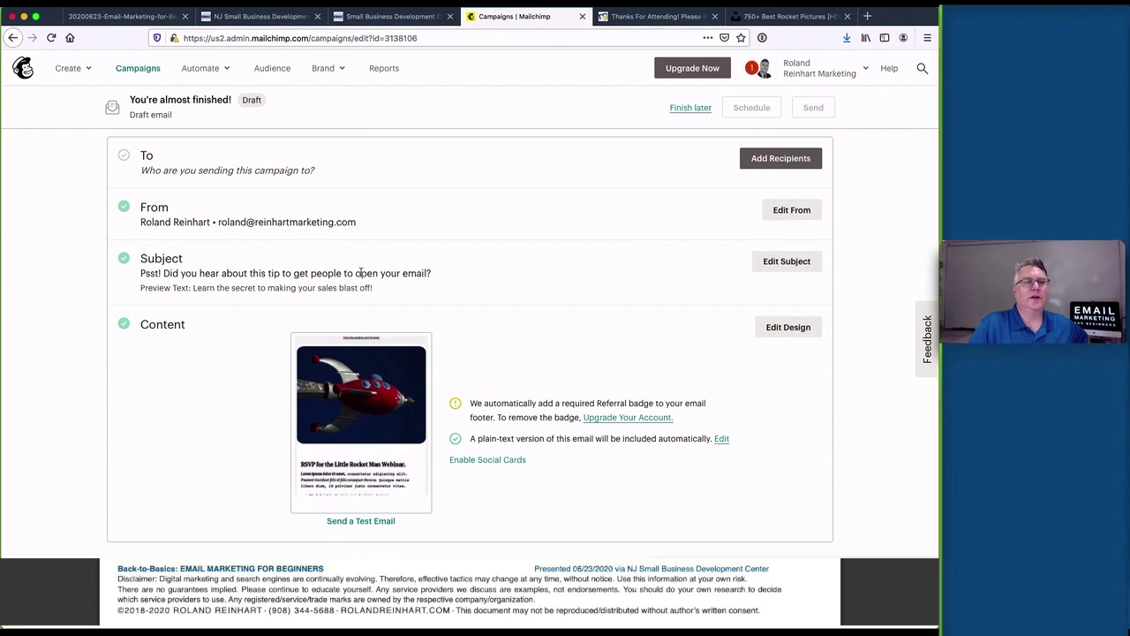
{"action": "scroll", "coordinate": [447, 282], "scroll_direction": "up", "scroll_amount": 1}
{"action": "scroll", "coordinate": [450, 234], "scroll_direction": "down", "scroll_amount": 5}
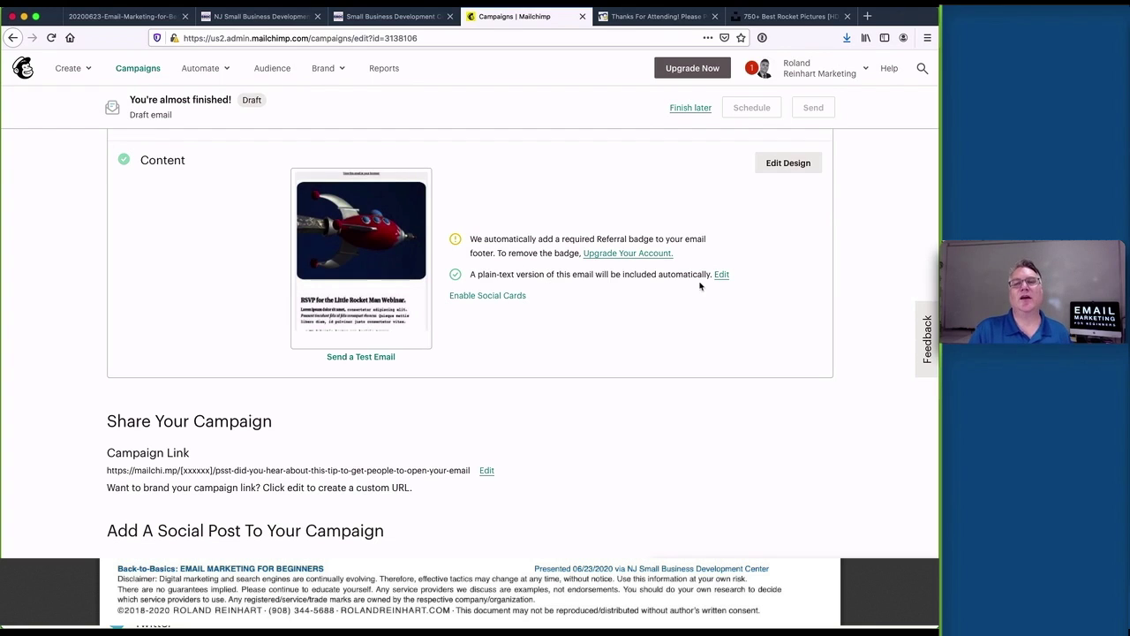
{"action": "left_click_drag", "start_coordinate": [481, 277], "coordinate": [667, 276]}
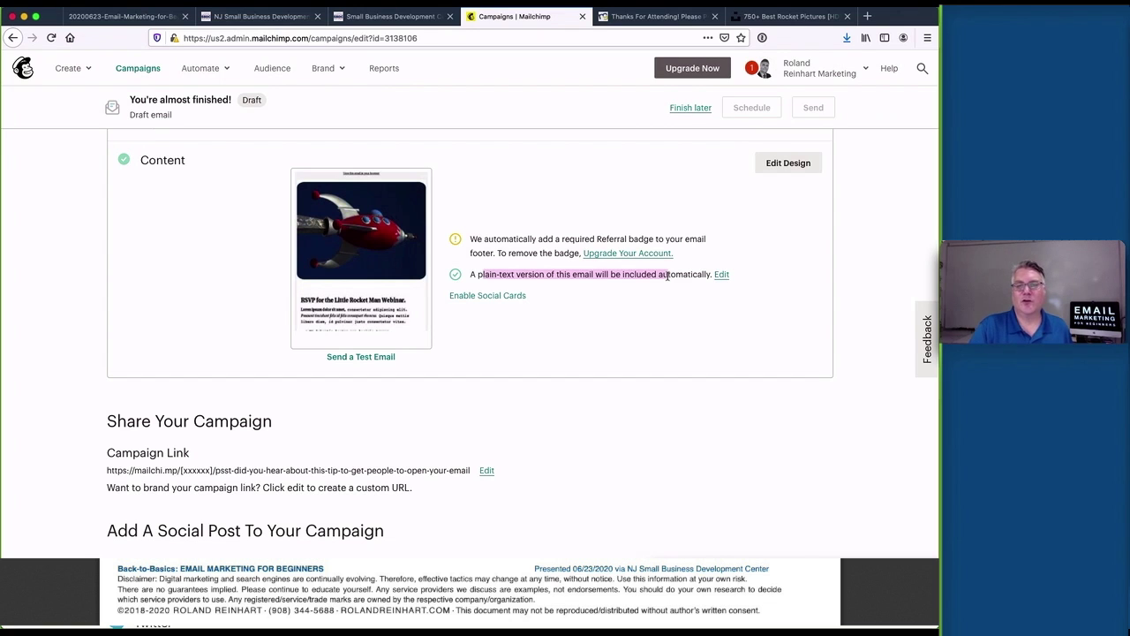
Review the plain-text version, cancel without changes, and scroll down to Settings & Tracking
{"action": "left_click", "coordinate": [721, 275]}
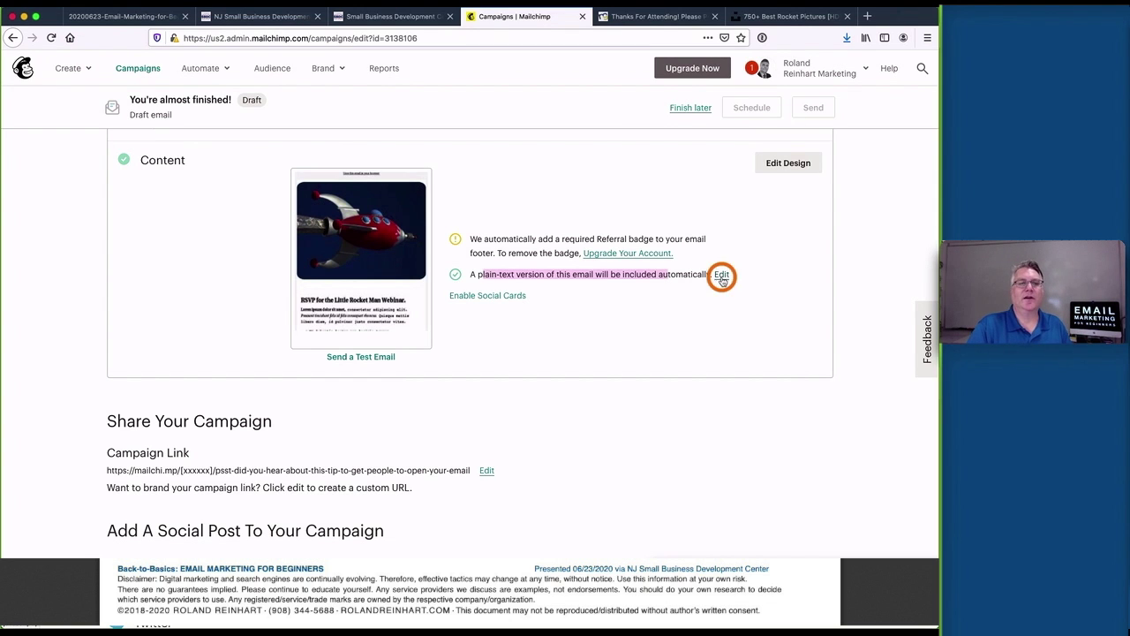
{"action": "scroll", "coordinate": [456, 353], "scroll_direction": "down", "scroll_amount": 3}
{"action": "scroll", "coordinate": [455, 353], "scroll_direction": "down", "scroll_amount": 2}
{"action": "scroll", "coordinate": [309, 284], "scroll_direction": "up", "scroll_amount": 10}
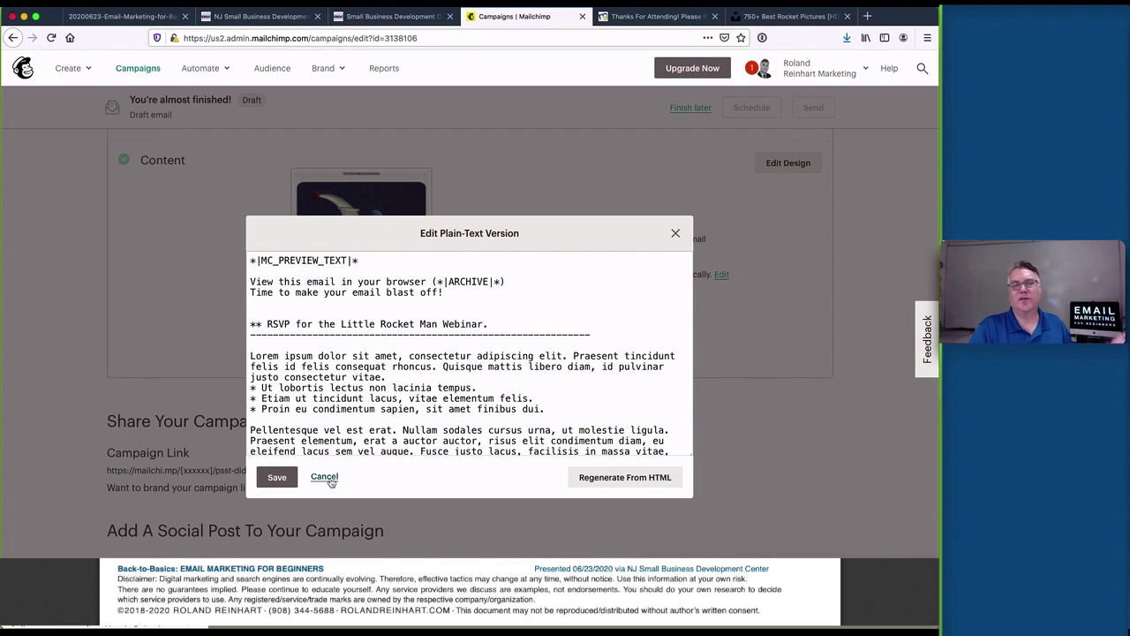
{"action": "scroll", "coordinate": [324, 391], "scroll_direction": "down", "scroll_amount": 2}
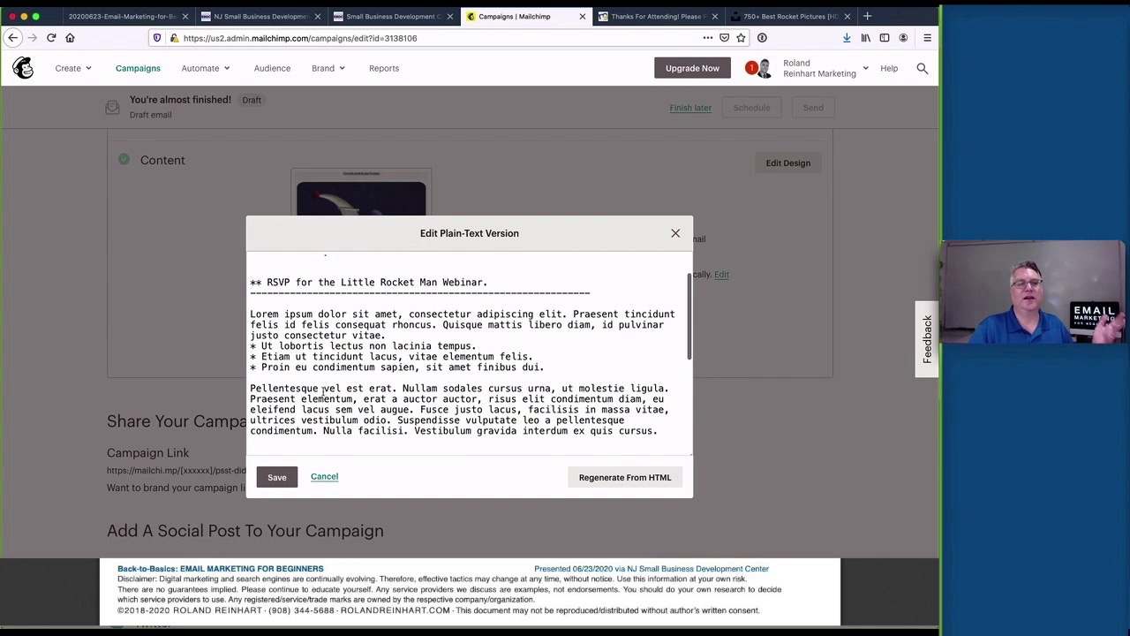
{"action": "left_click", "coordinate": [323, 476]}
{"action": "scroll", "coordinate": [437, 403], "scroll_direction": "down", "scroll_amount": 2}
{"action": "scroll", "coordinate": [437, 403], "scroll_direction": "down", "scroll_amount": 3}
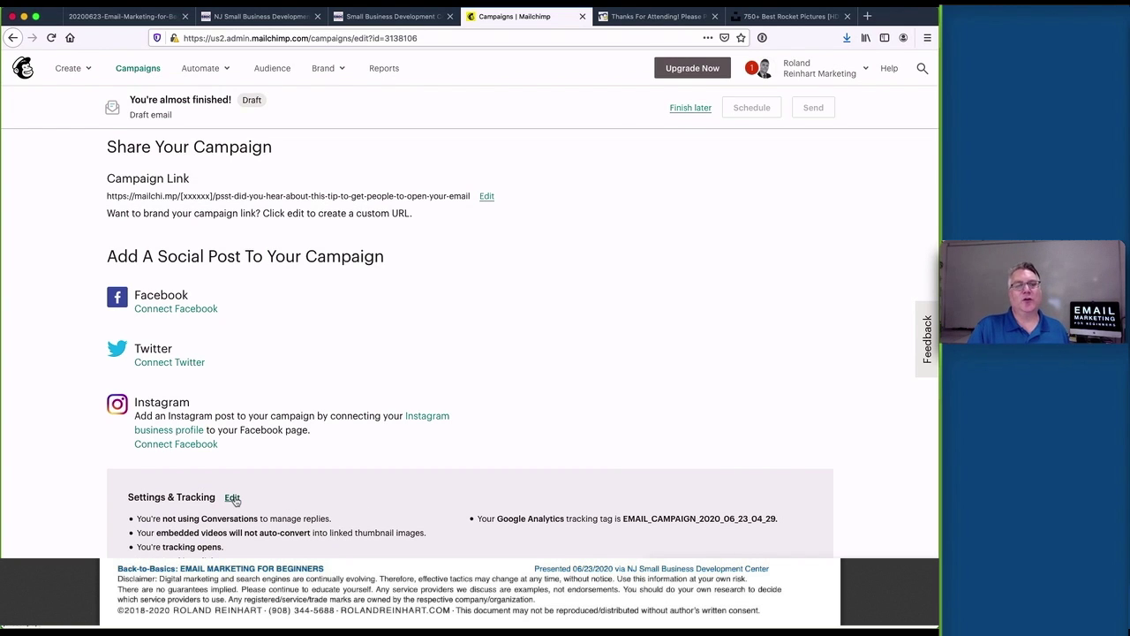
{"action": "left_click_drag", "start_coordinate": [487, 519], "coordinate": [612, 518]}
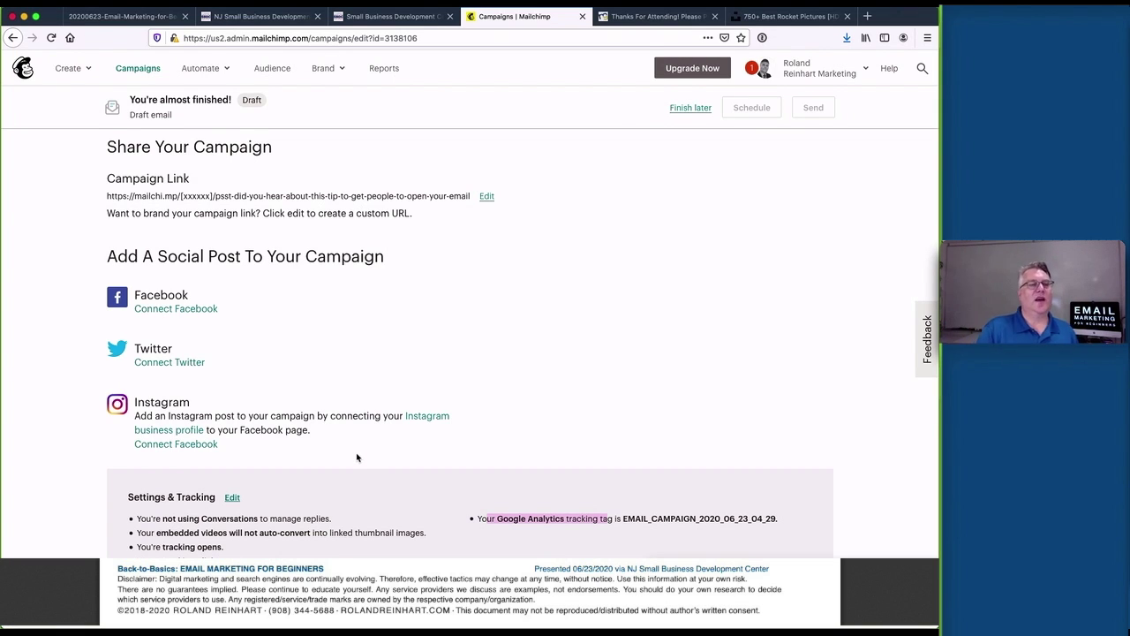
{"action": "left_click_drag", "start_coordinate": [139, 547], "coordinate": [237, 550]}
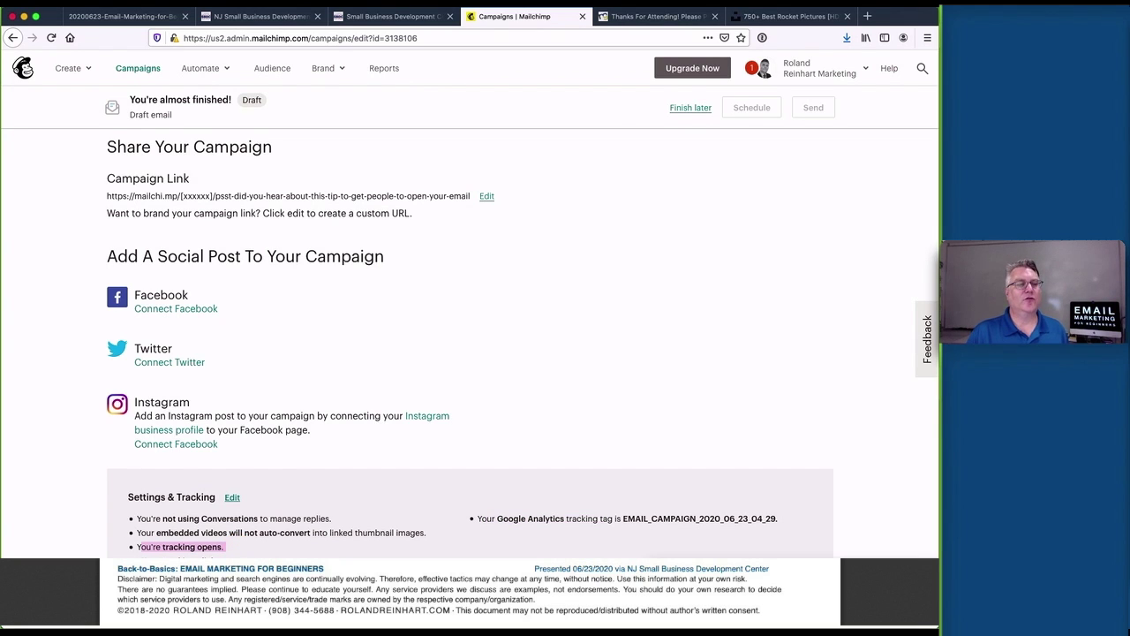
{"action": "left_click", "coordinate": [152, 554]}
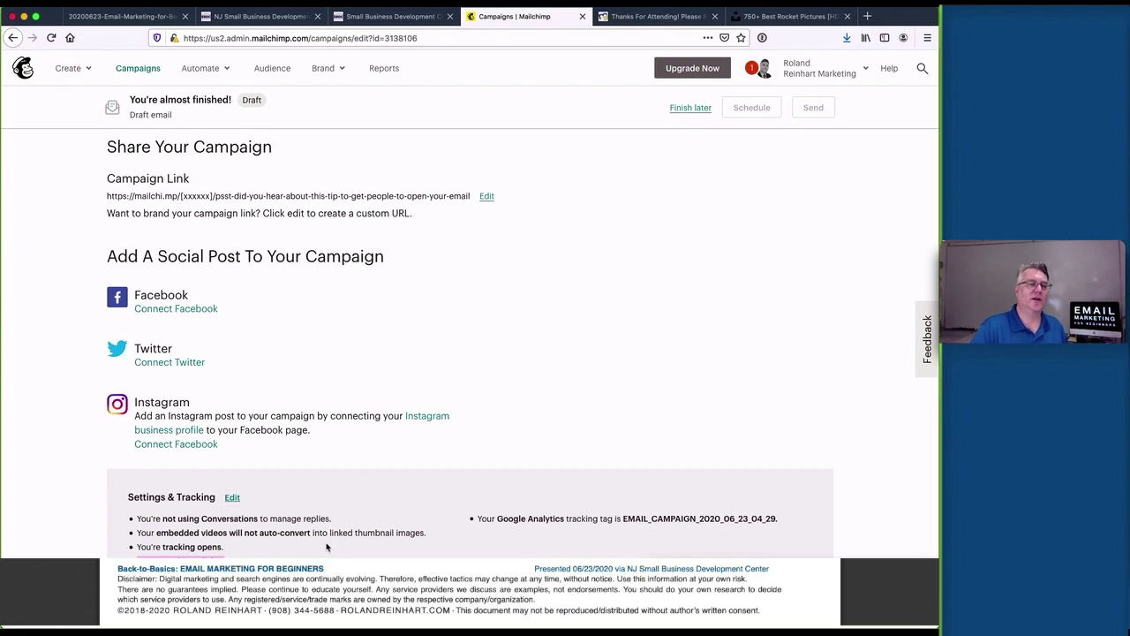
{"action": "left_click", "coordinate": [359, 446]}
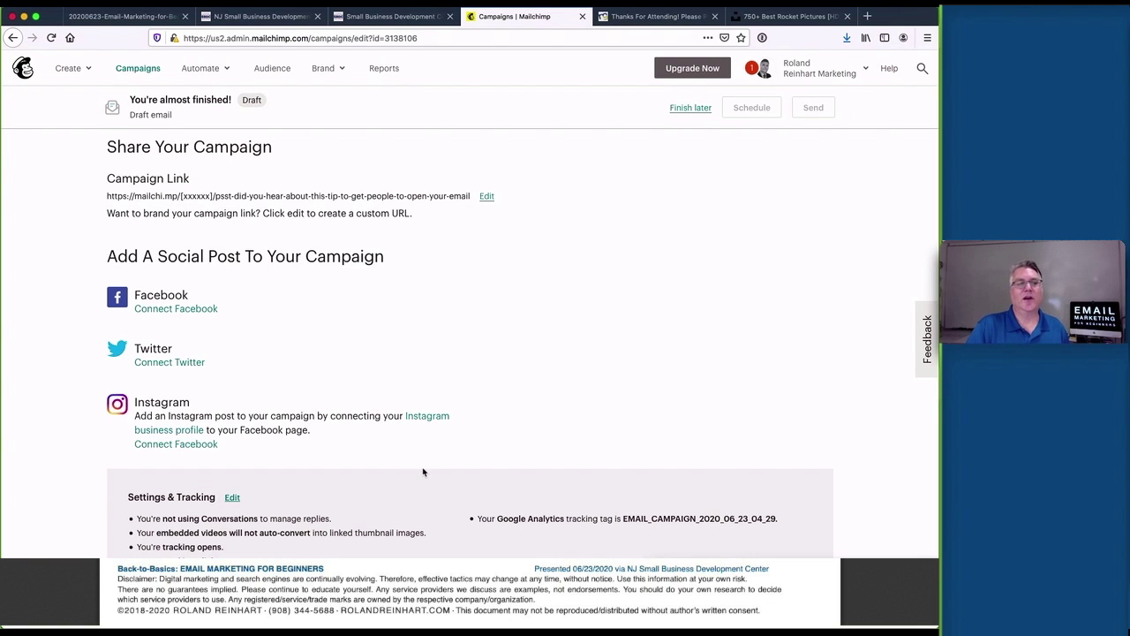
{"action": "scroll", "coordinate": [421, 469], "scroll_direction": "up", "scroll_amount": 10}
{"action": "scroll", "coordinate": [542, 196], "scroll_direction": "down", "scroll_amount": 1}
{"action": "scroll", "coordinate": [536, 192], "scroll_direction": "up", "scroll_amount": 1}
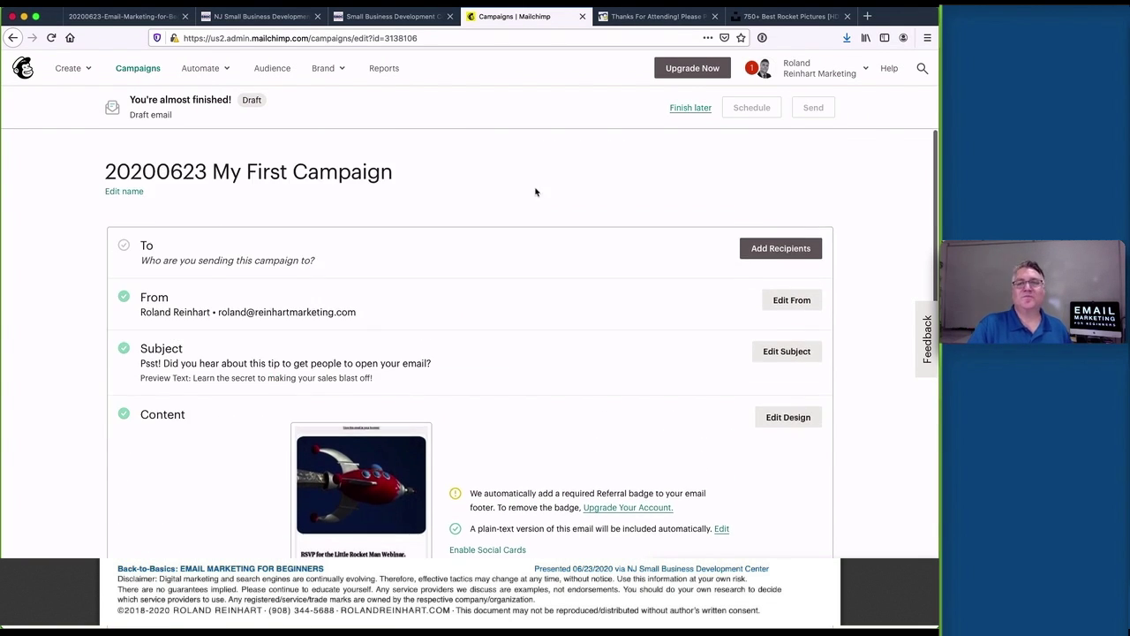
{"action": "left_click", "coordinate": [690, 107]}
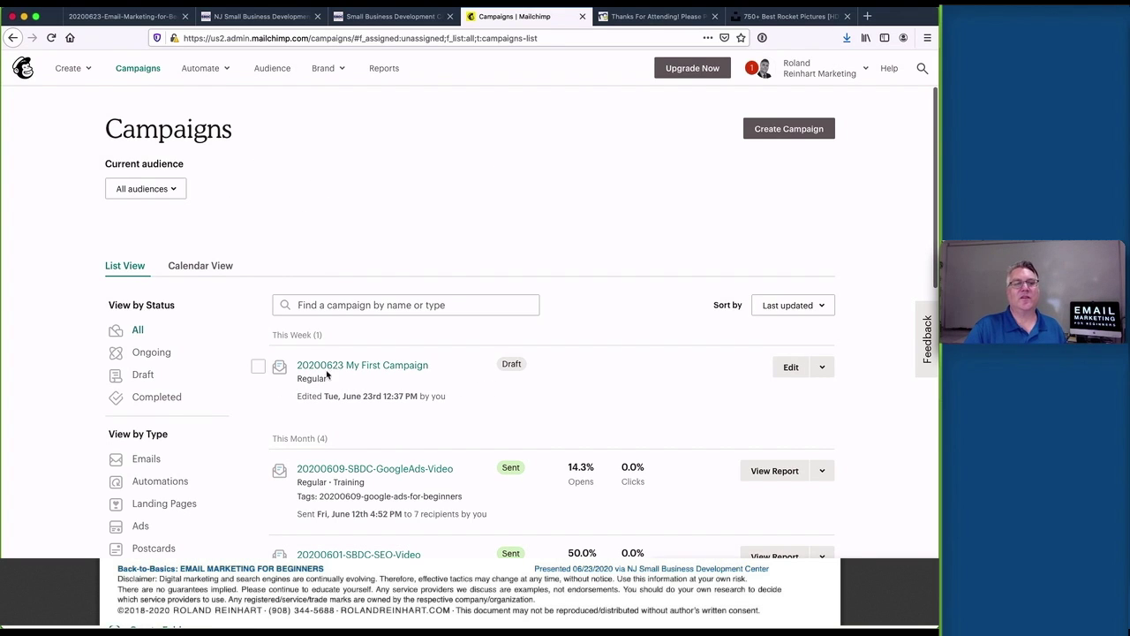
{"action": "left_click", "coordinate": [502, 364]}
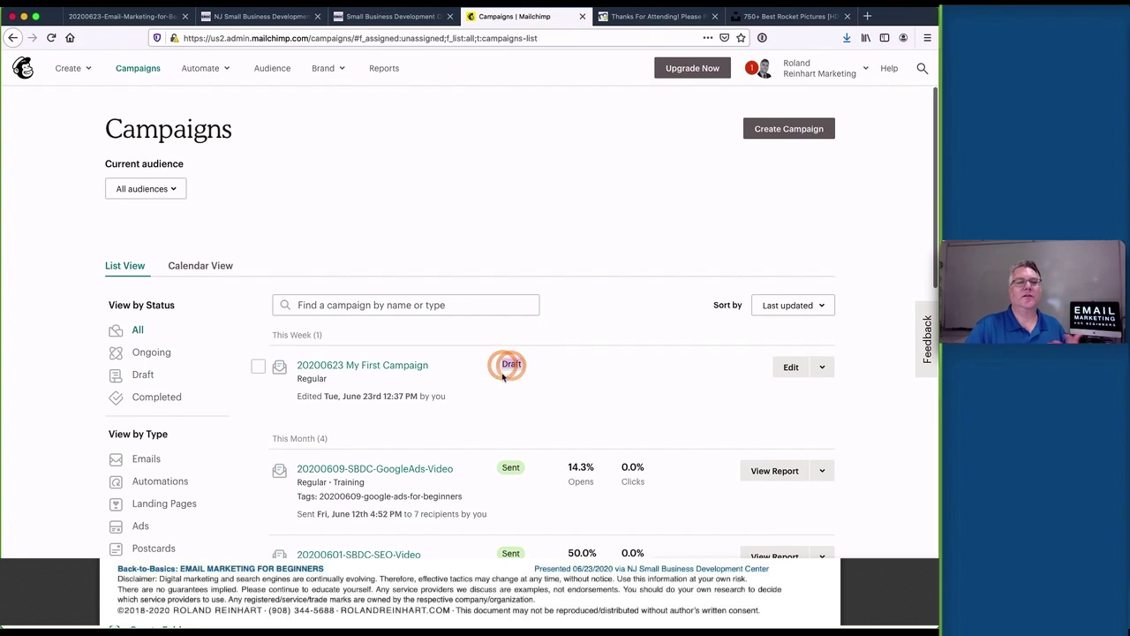
{"action": "left_click", "coordinate": [785, 367]}
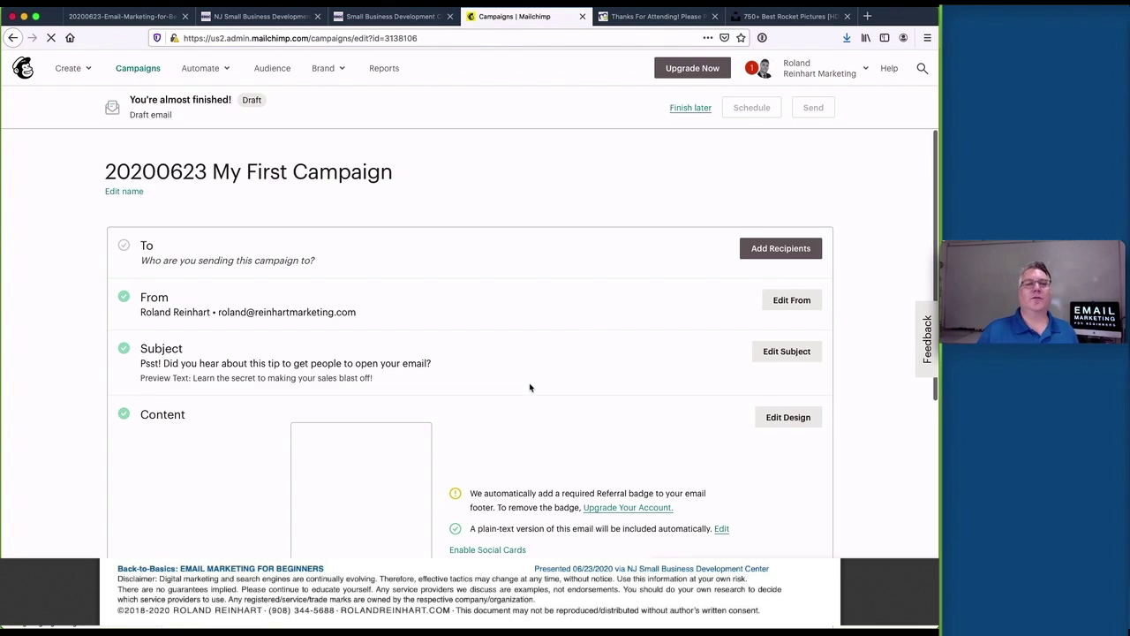
Set the Training audience (107 subscribers) as recipients, save, and bring up the Schedule dialog
{"action": "left_click", "coordinate": [770, 250]}
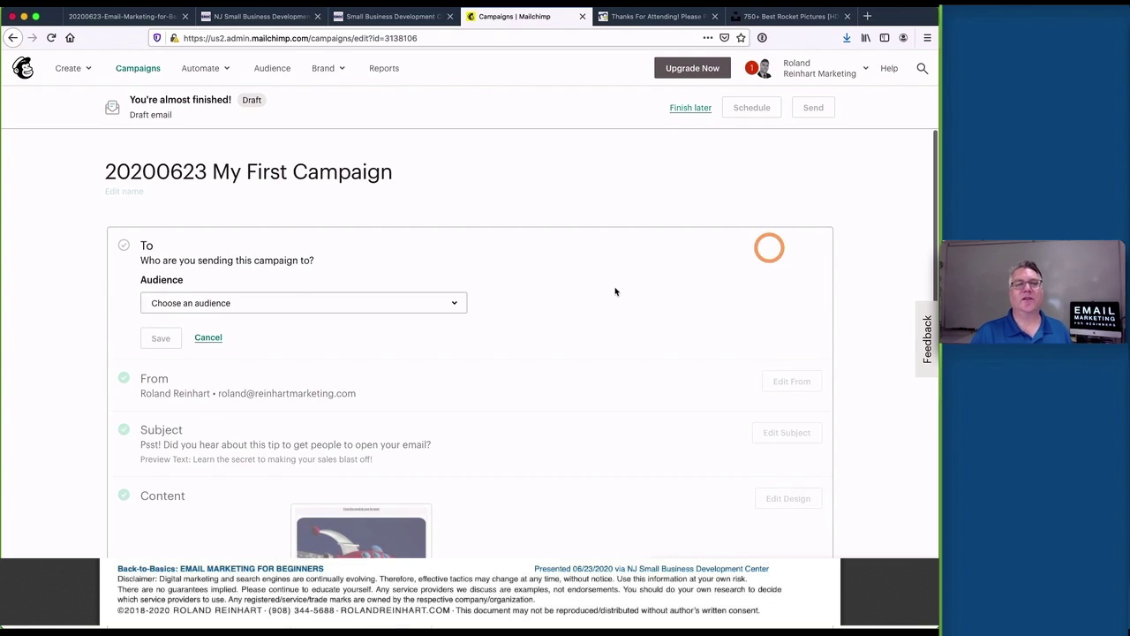
{"action": "left_click", "coordinate": [282, 302]}
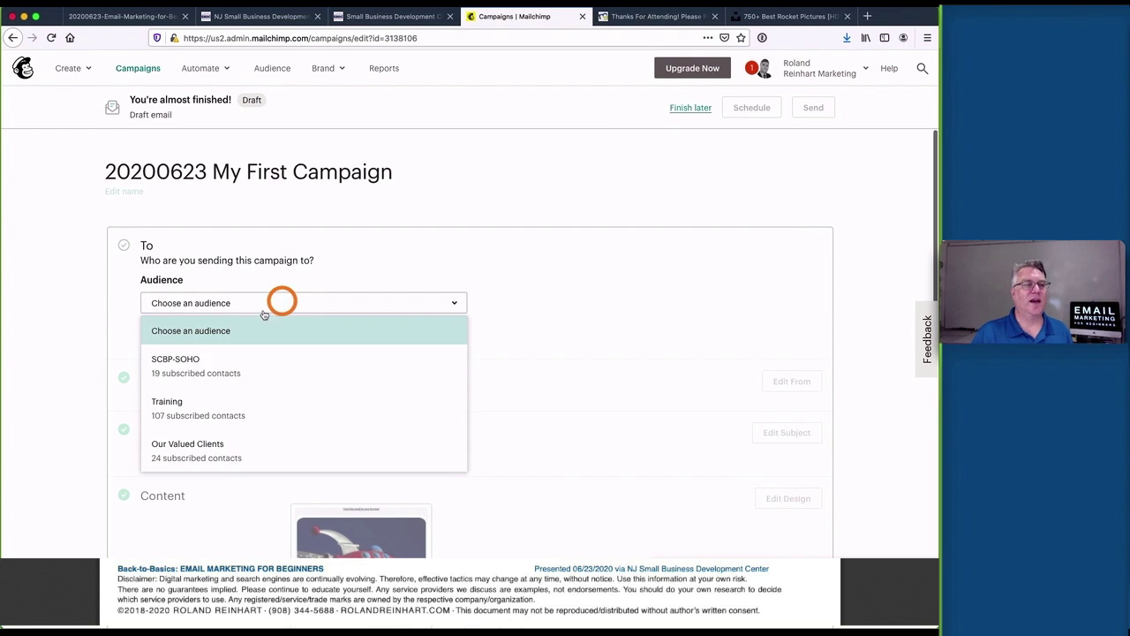
{"action": "left_click", "coordinate": [212, 409]}
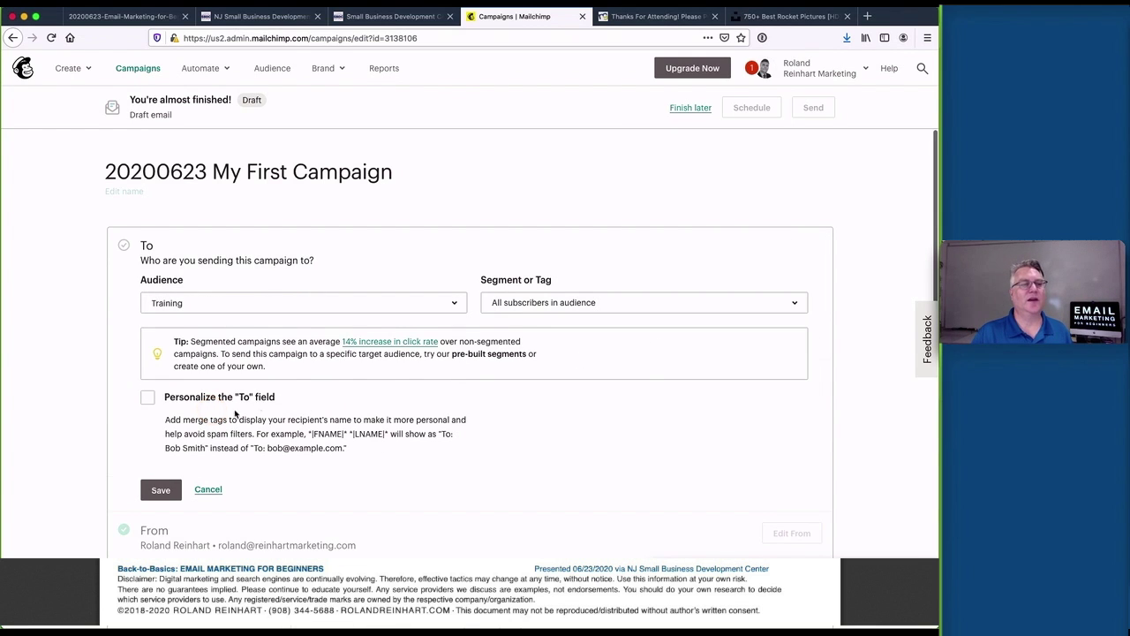
{"action": "left_click", "coordinate": [158, 487]}
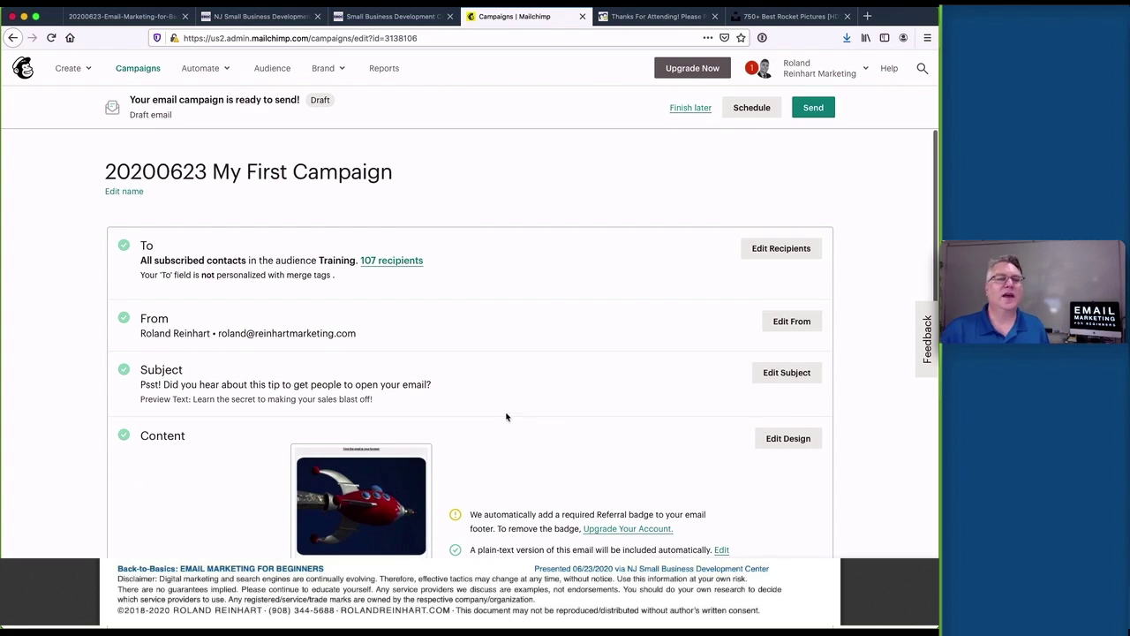
{"action": "scroll", "coordinate": [509, 403], "scroll_direction": "down", "scroll_amount": 2}
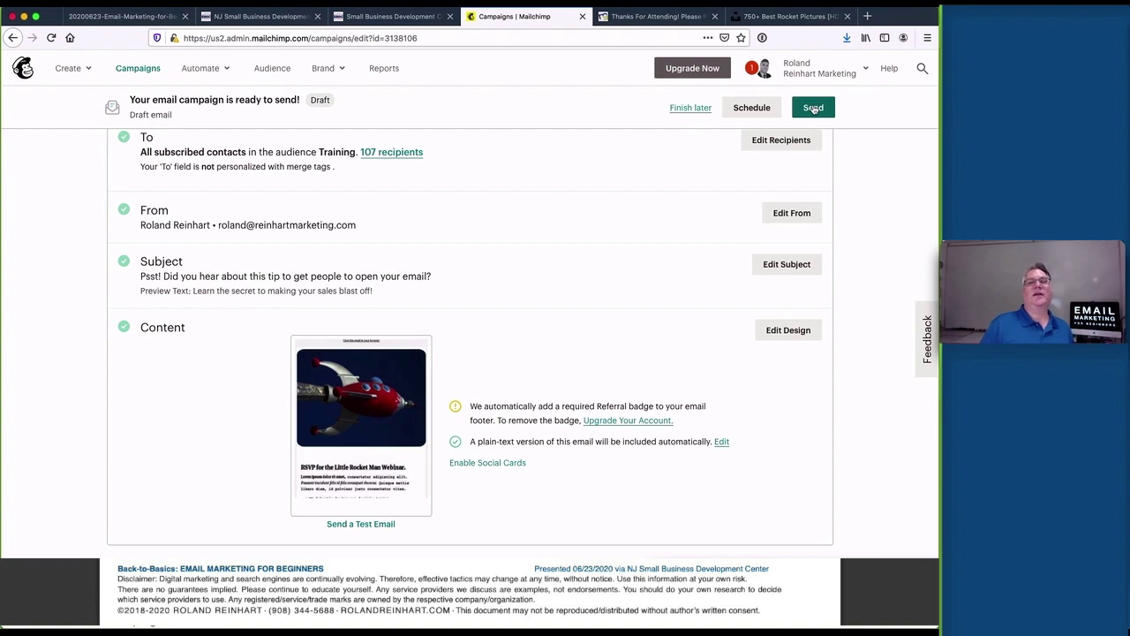
{"action": "left_click", "coordinate": [751, 108]}
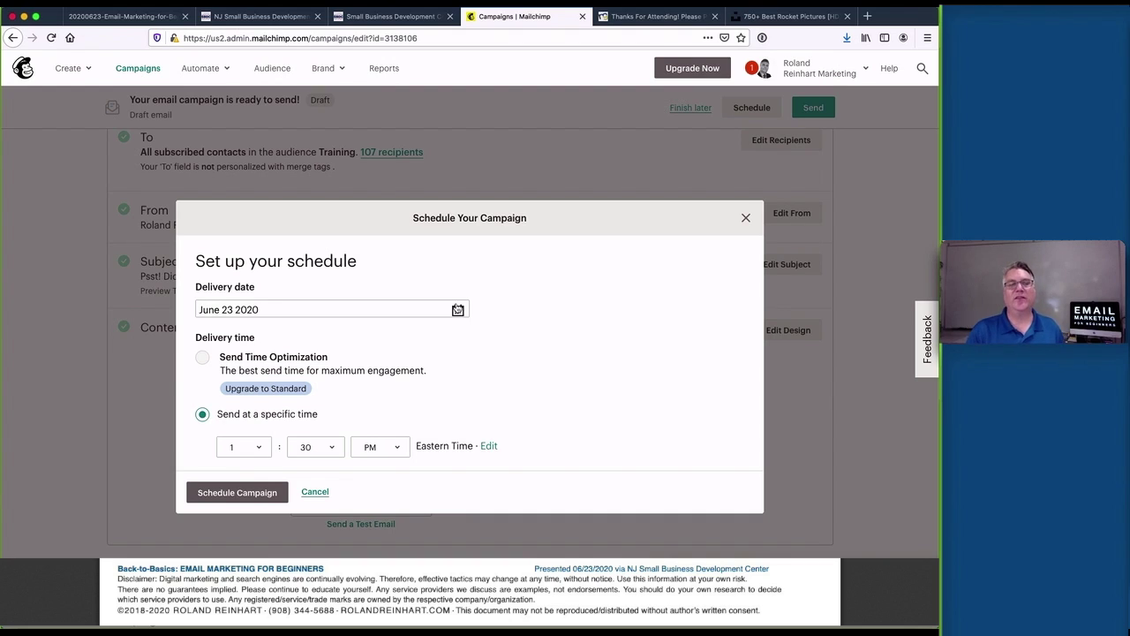
Return to the PDF presentation and advance to page 22, the Future Learning slide
{"action": "scroll", "coordinate": [477, 374], "scroll_direction": "down", "scroll_amount": 3}
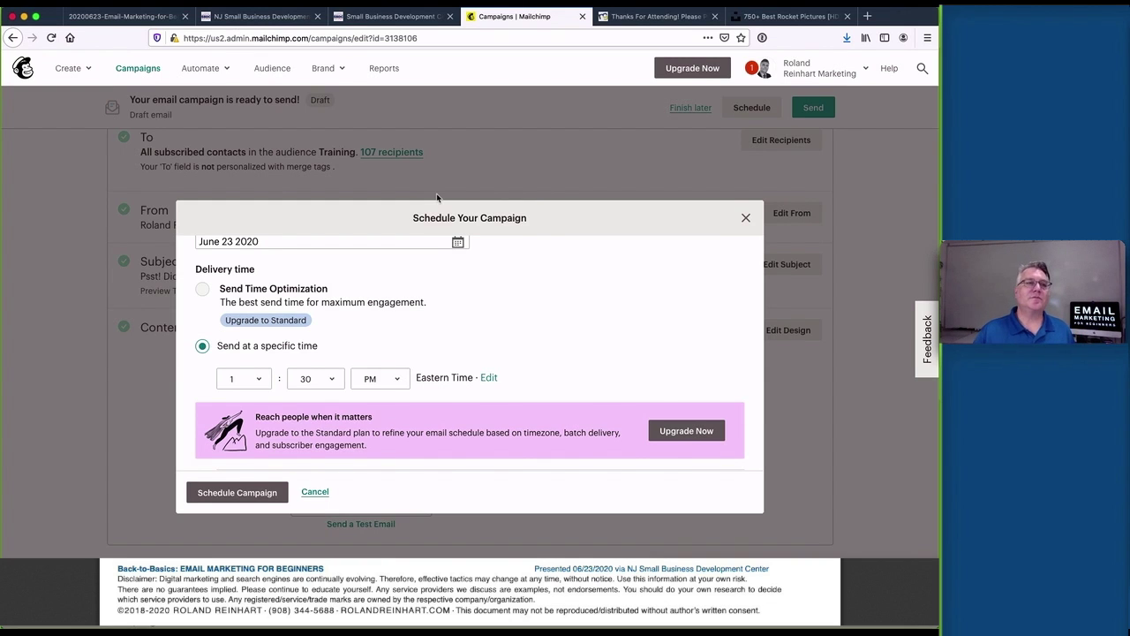
{"action": "left_click", "coordinate": [93, 21]}
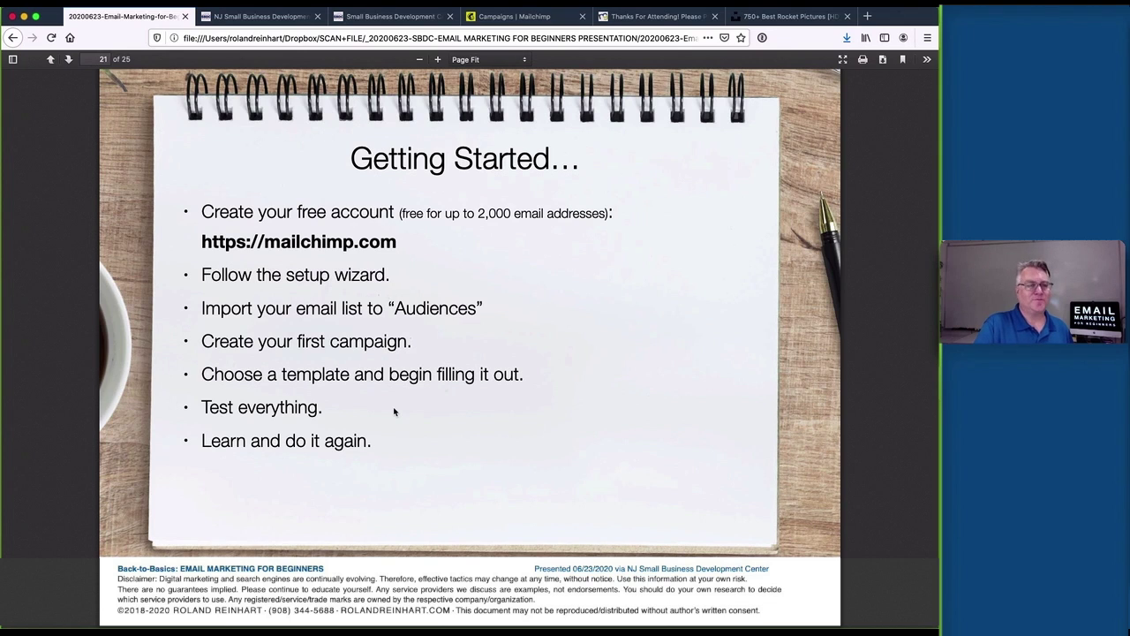
{"action": "key", "text": "Right"}
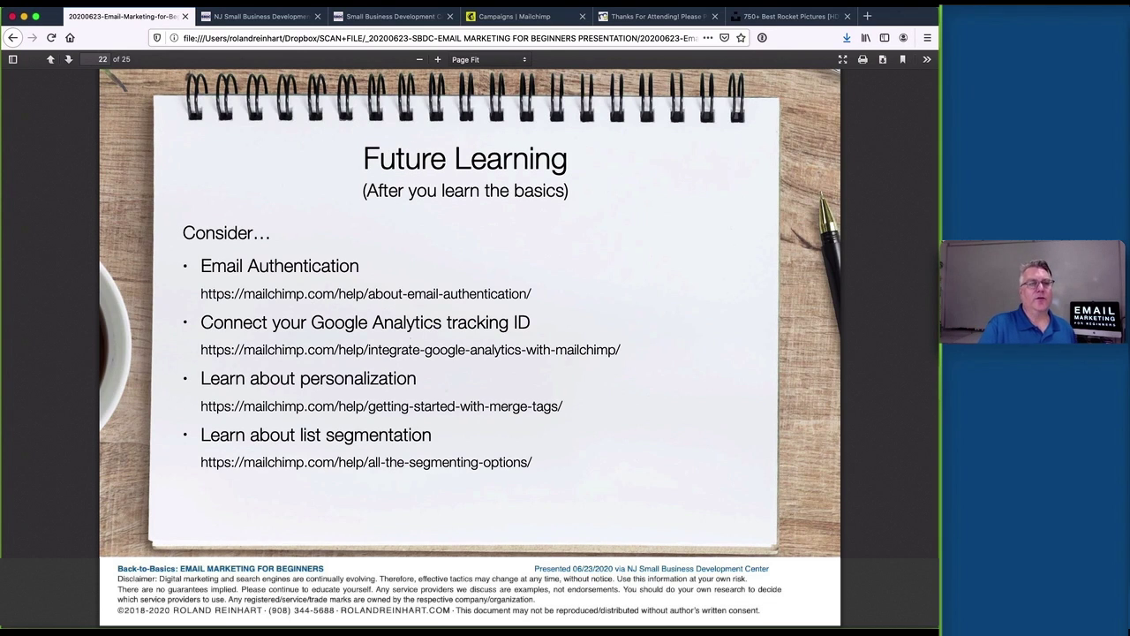